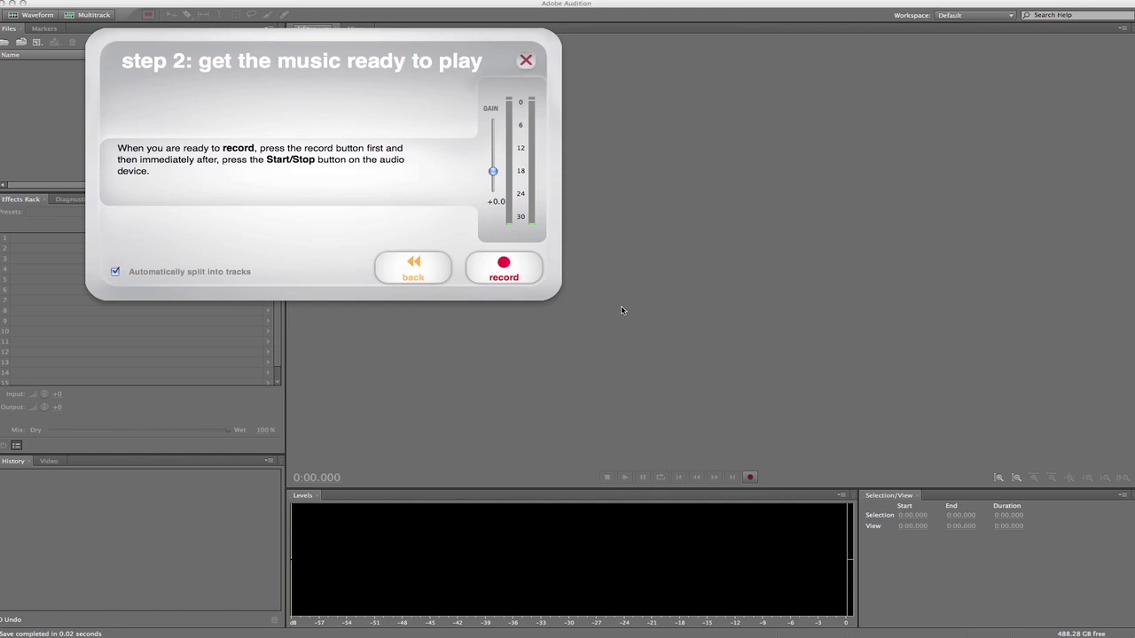
Step: Start capturing track 1 from the turntable in Easy Vinyl Converter
{"action": "left_click", "coordinate": [504, 268]}
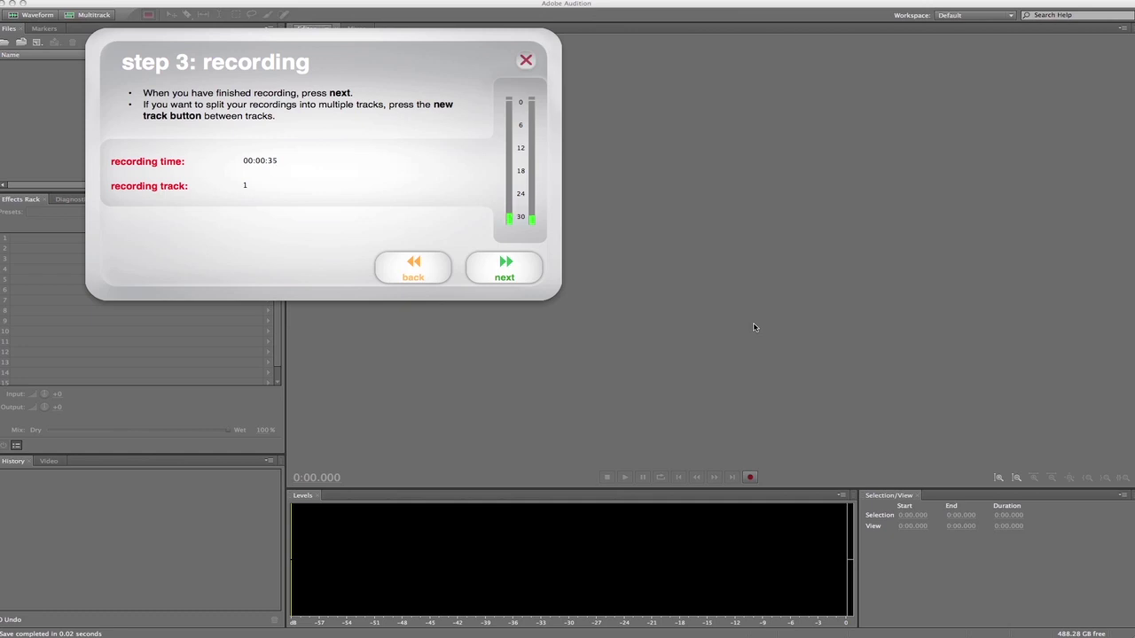
Step: End the recording and advance to step 4, tag your tracks
{"action": "key", "text": "Return"}
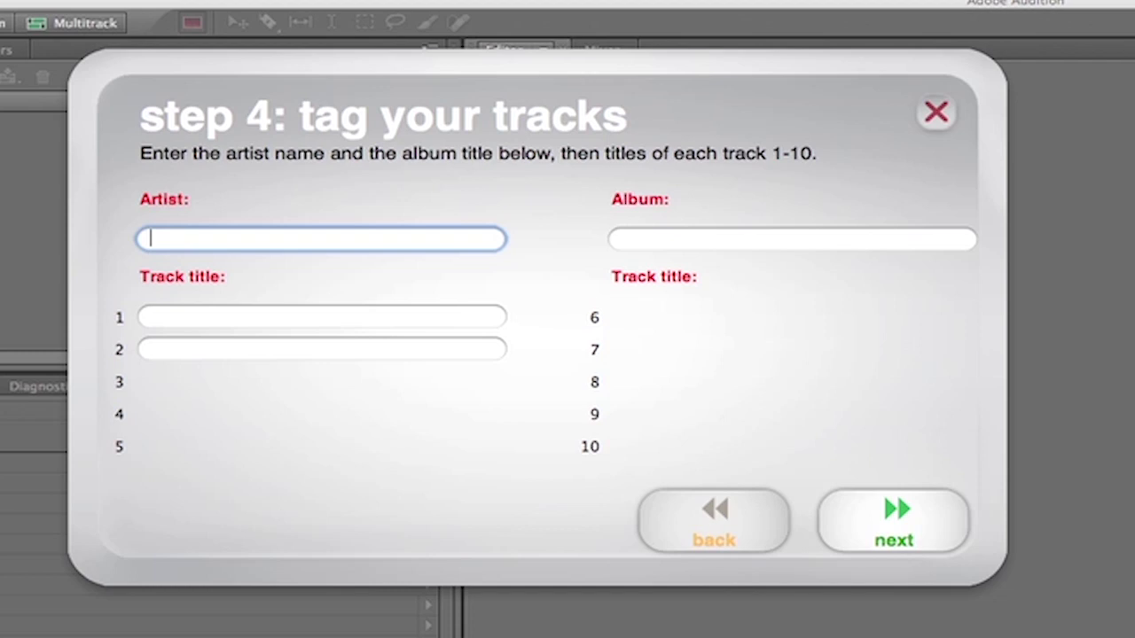
Step: Enter 'Living Free' as artist and album and 'Child, Savior, King' as track 1's title, then export to iTunes
{"action": "type", "text": "Living Free"}
{"action": "left_click", "coordinate": [623, 239]}
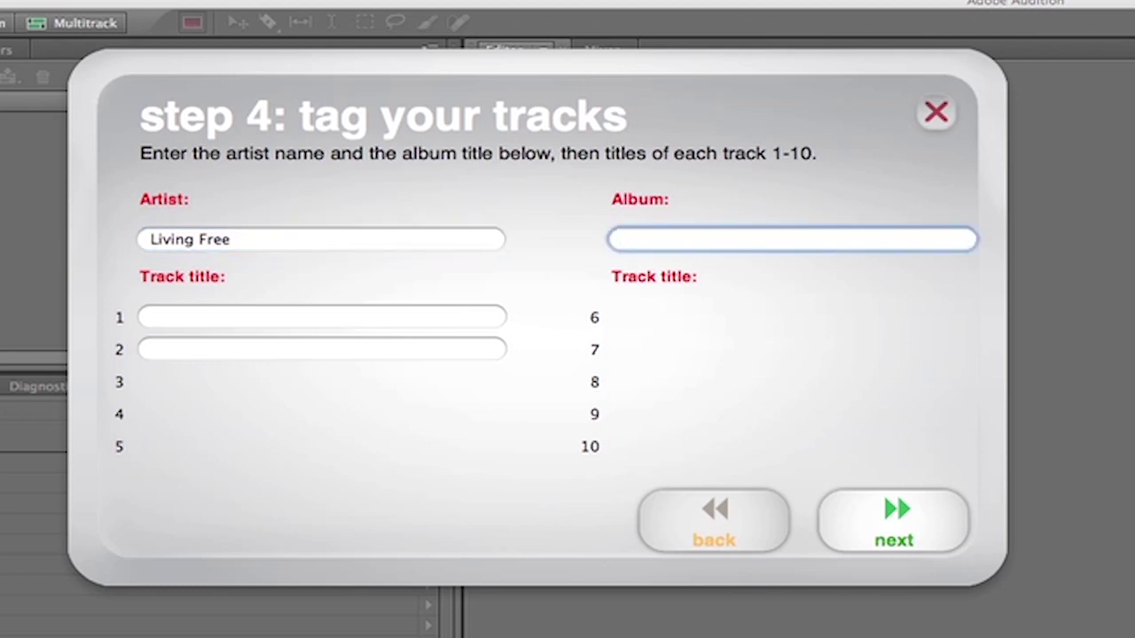
{"action": "type", "text": "Living Free"}
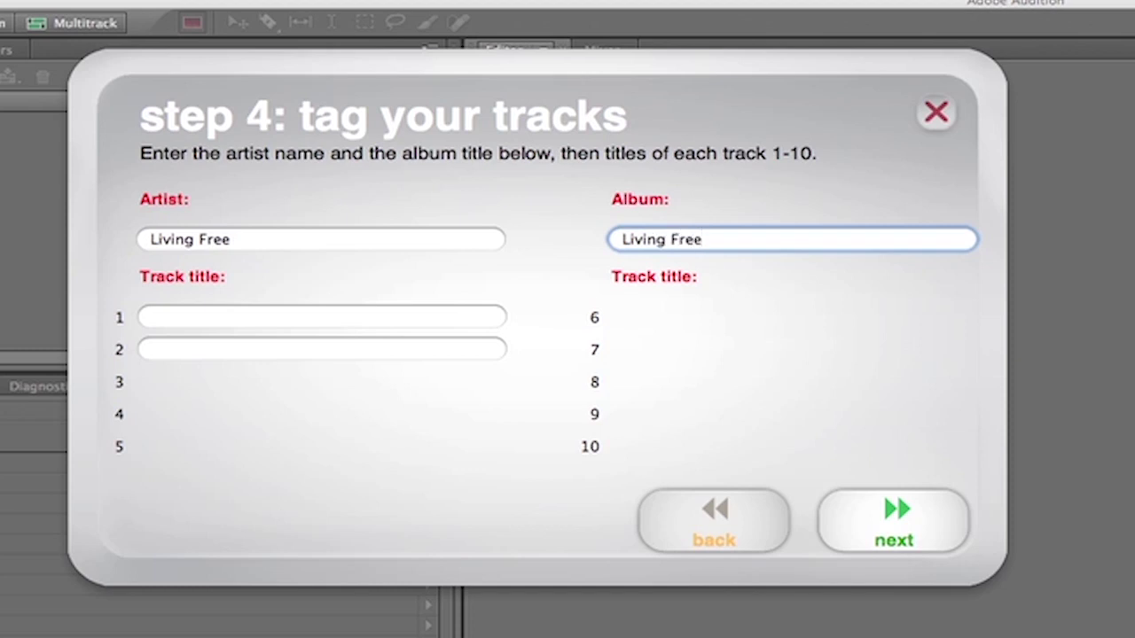
{"action": "left_click", "coordinate": [322, 317]}
{"action": "type", "text": "Chi"}
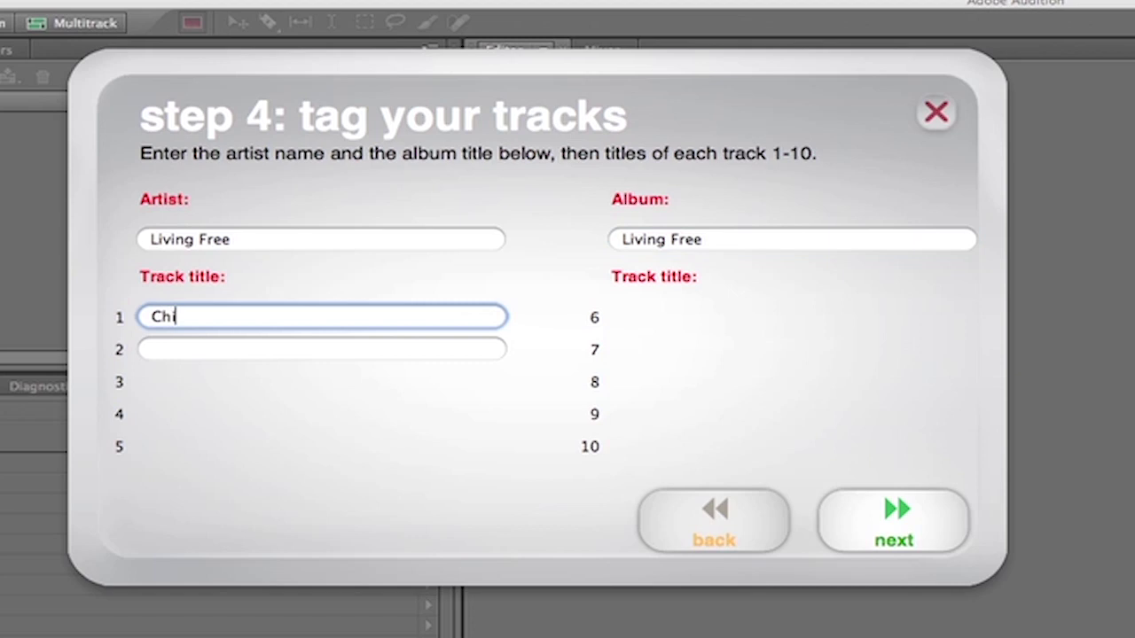
{"action": "type", "text": "ld, Savior, King"}
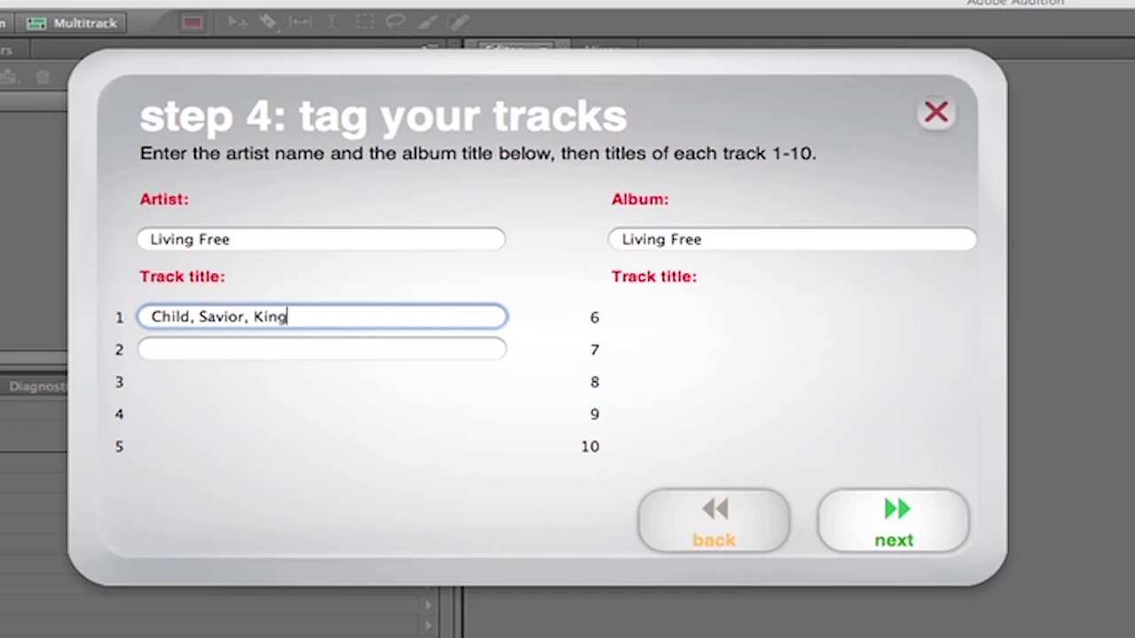
{"action": "left_click", "coordinate": [895, 539]}
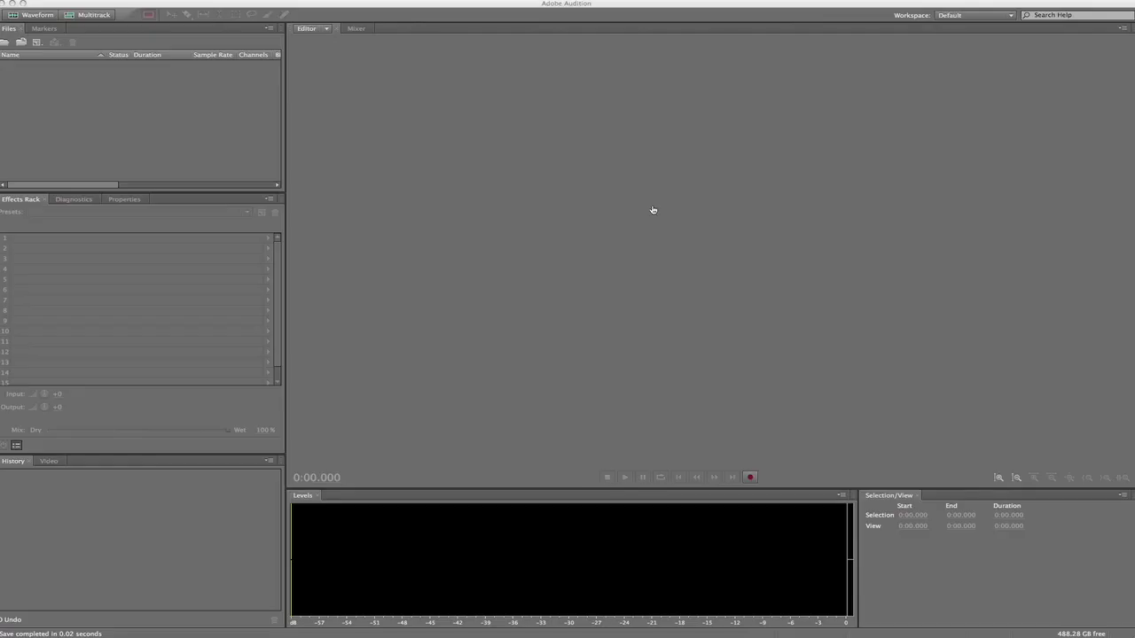
Step: In Audition, start opening a file and browse the LaCie iTune Music drive into the iTunes folder
{"action": "key", "text": "super+Tab"}
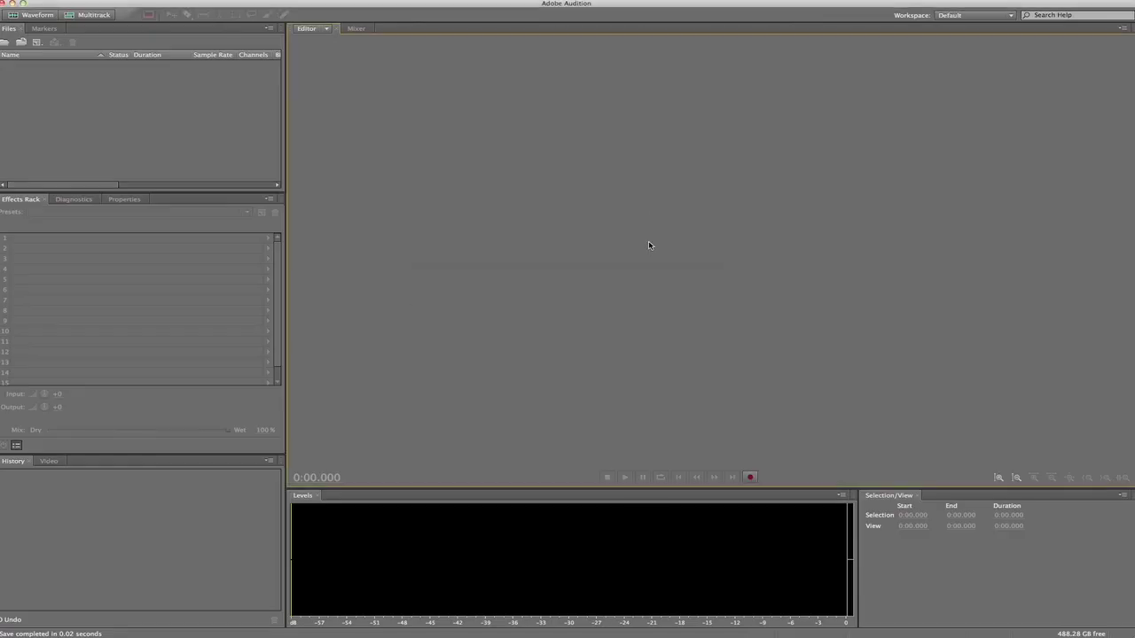
{"action": "left_click", "coordinate": [84, 0]}
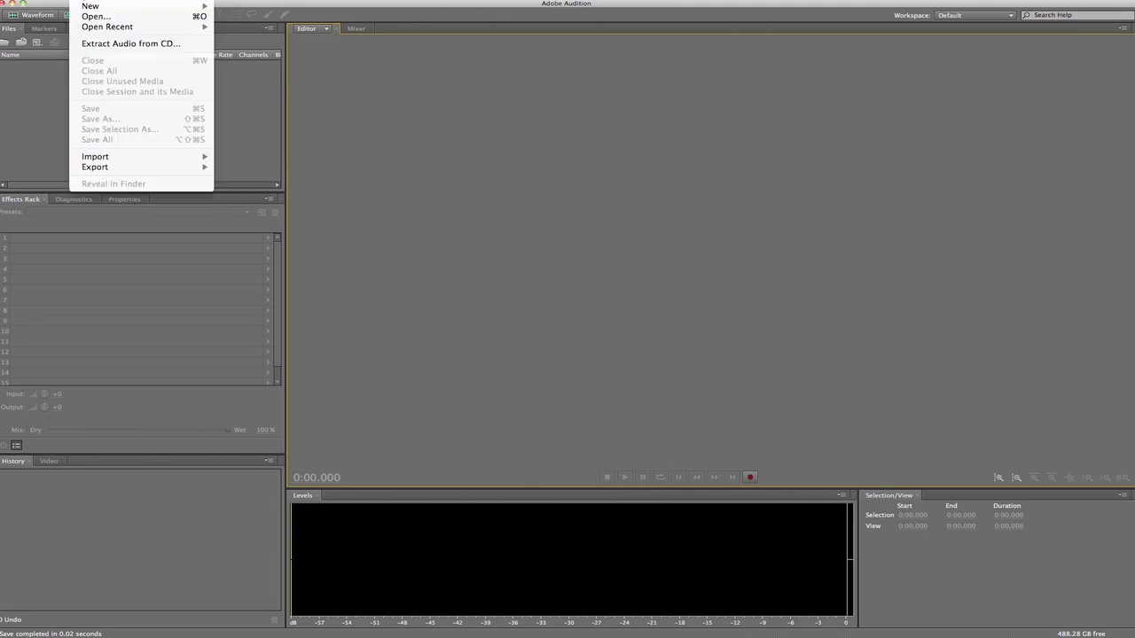
{"action": "left_click", "coordinate": [89, 18]}
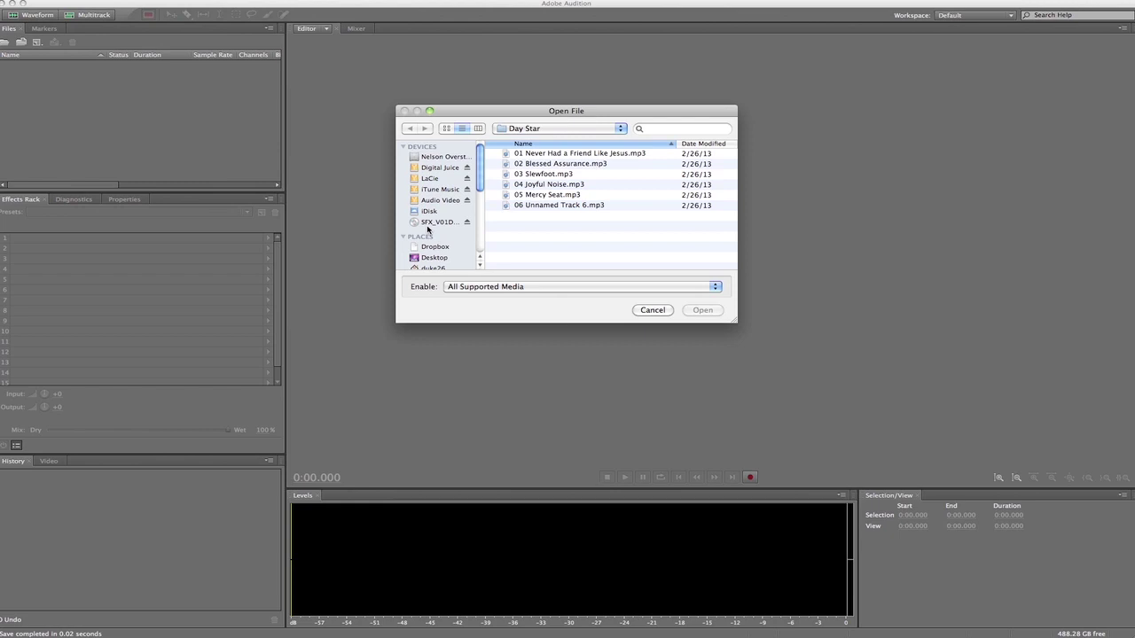
{"action": "left_click", "coordinate": [430, 179]}
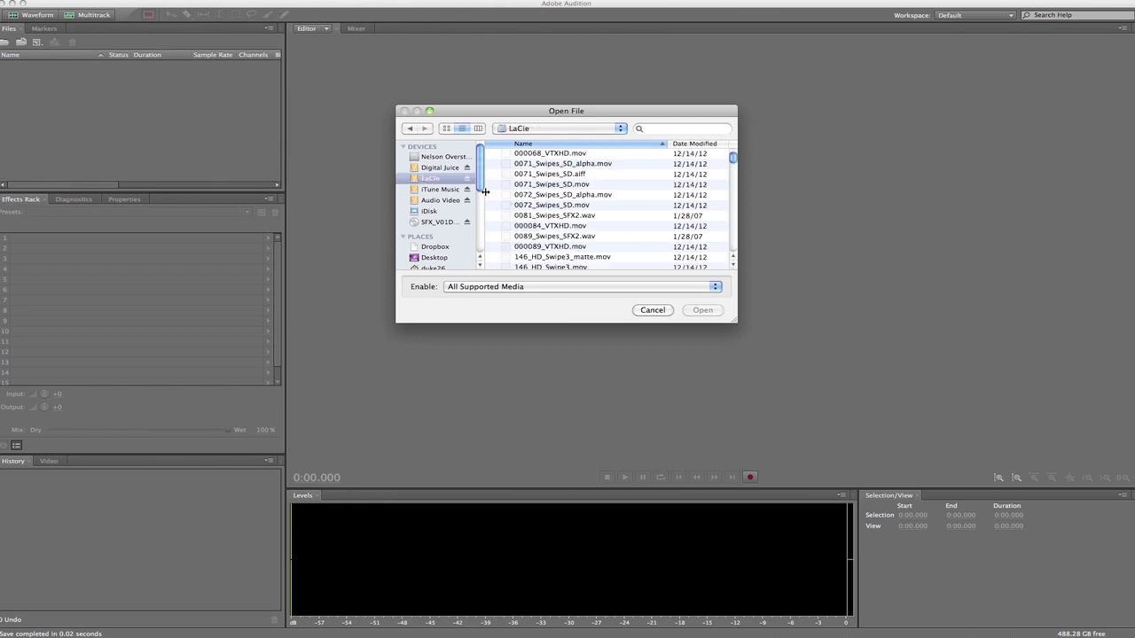
{"action": "left_click", "coordinate": [440, 189]}
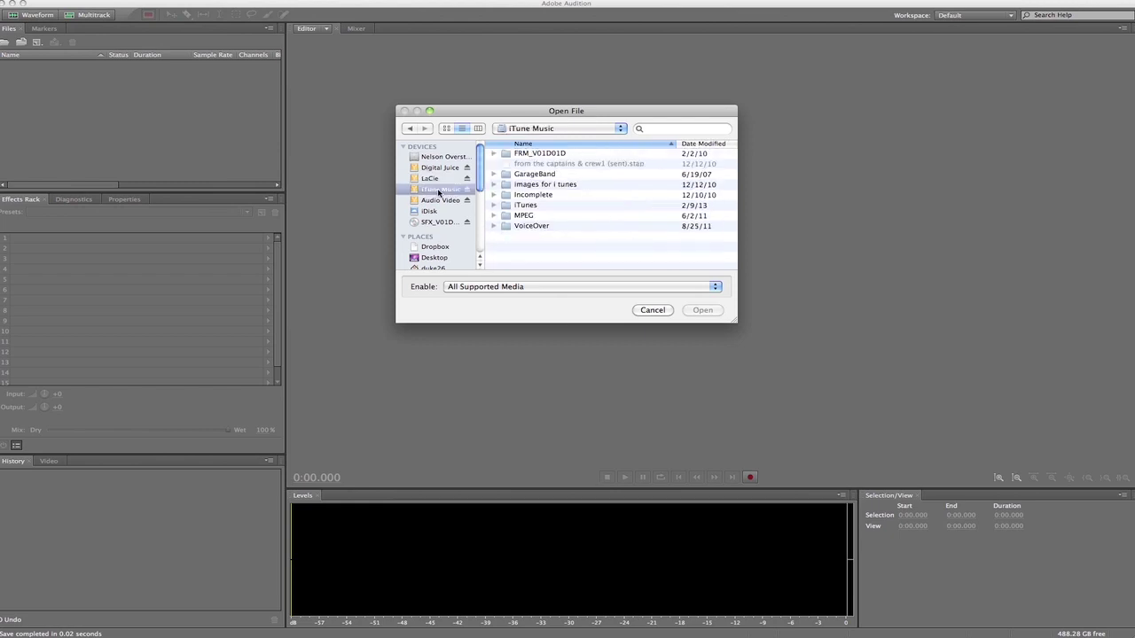
{"action": "left_click", "coordinate": [495, 205]}
Step: Browse Music > Living Free and open 01 Child, Savior, King.mp3
{"action": "scroll", "coordinate": [549, 228], "scroll_direction": "down", "scroll_amount": 5}
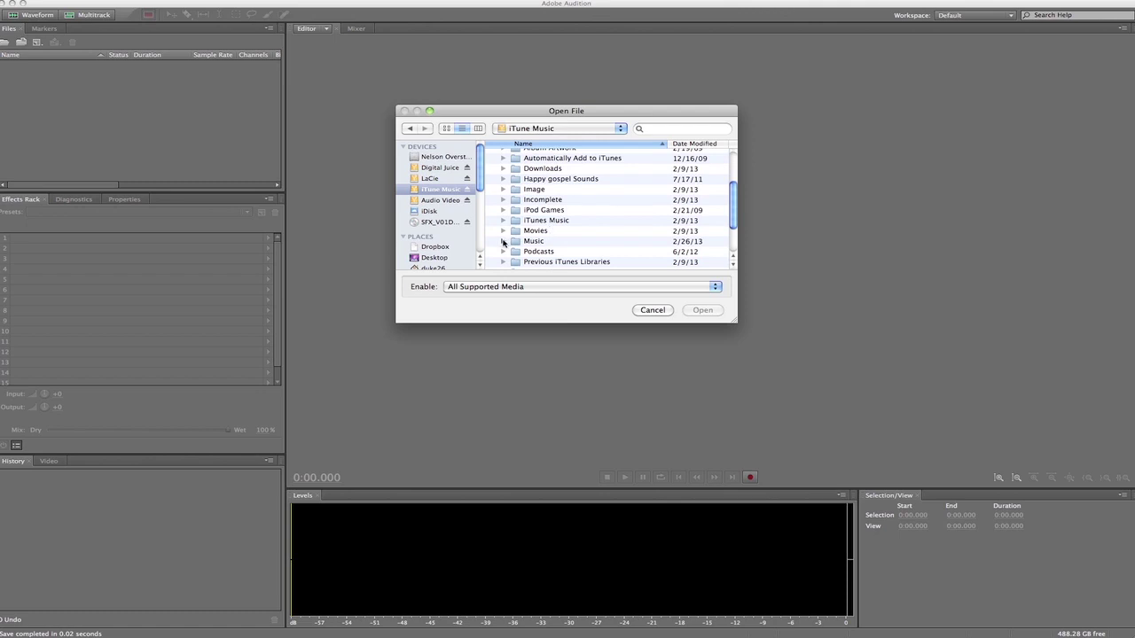
{"action": "left_click", "coordinate": [502, 240]}
{"action": "scroll", "coordinate": [532, 229], "scroll_direction": "down", "scroll_amount": 5}
{"action": "scroll", "coordinate": [561, 230], "scroll_direction": "down", "scroll_amount": 15}
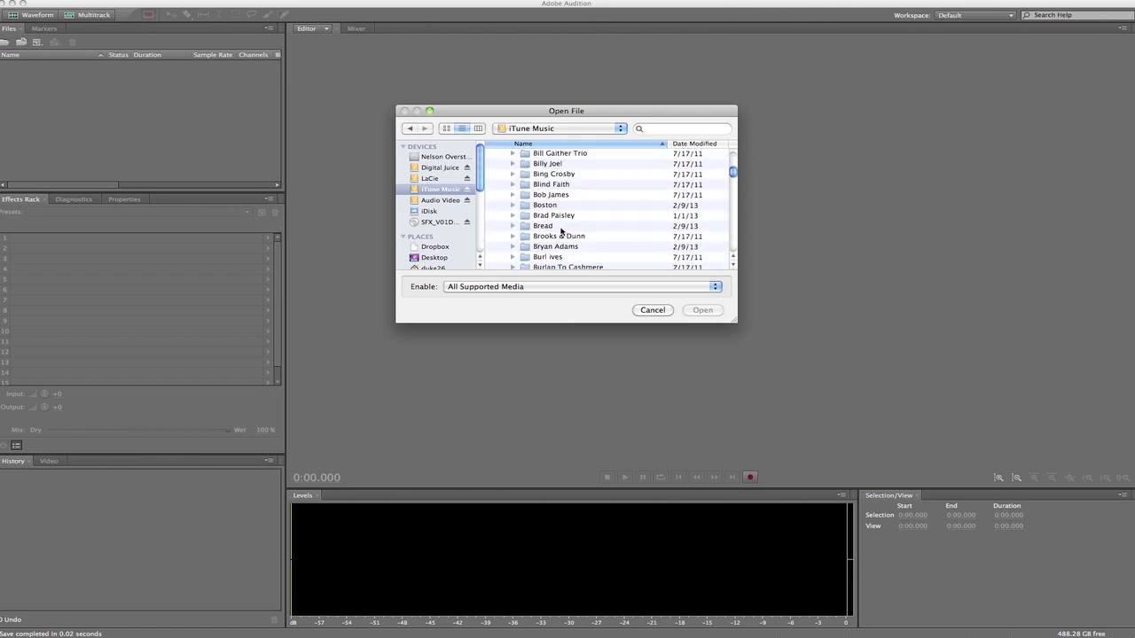
{"action": "scroll", "coordinate": [558, 233], "scroll_direction": "down", "scroll_amount": 15}
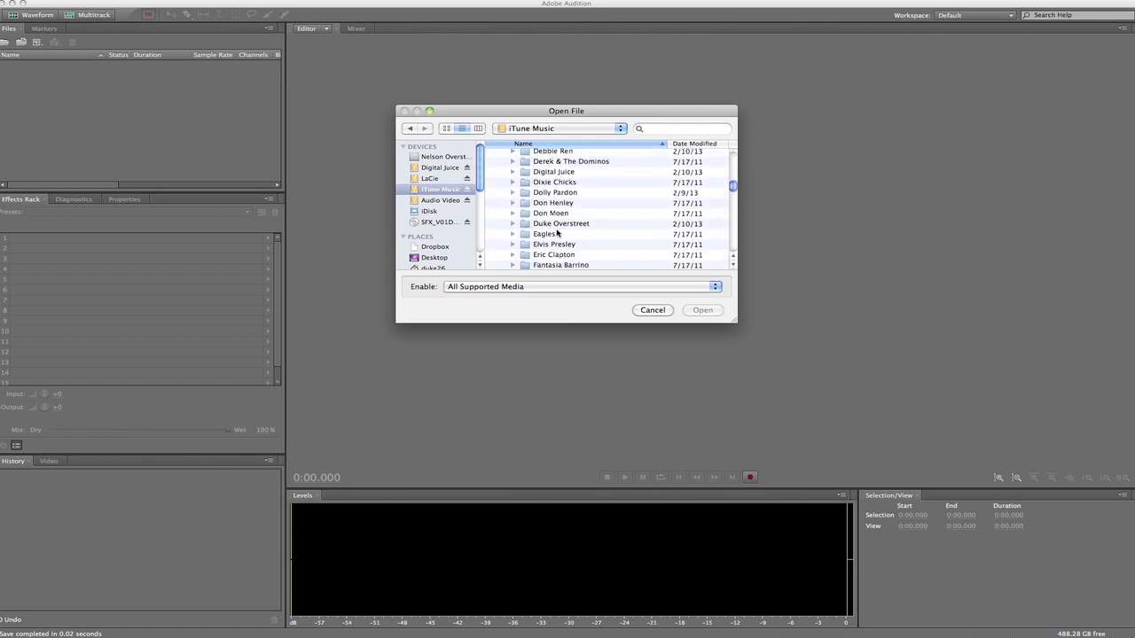
{"action": "scroll", "coordinate": [555, 232], "scroll_direction": "down", "scroll_amount": 15}
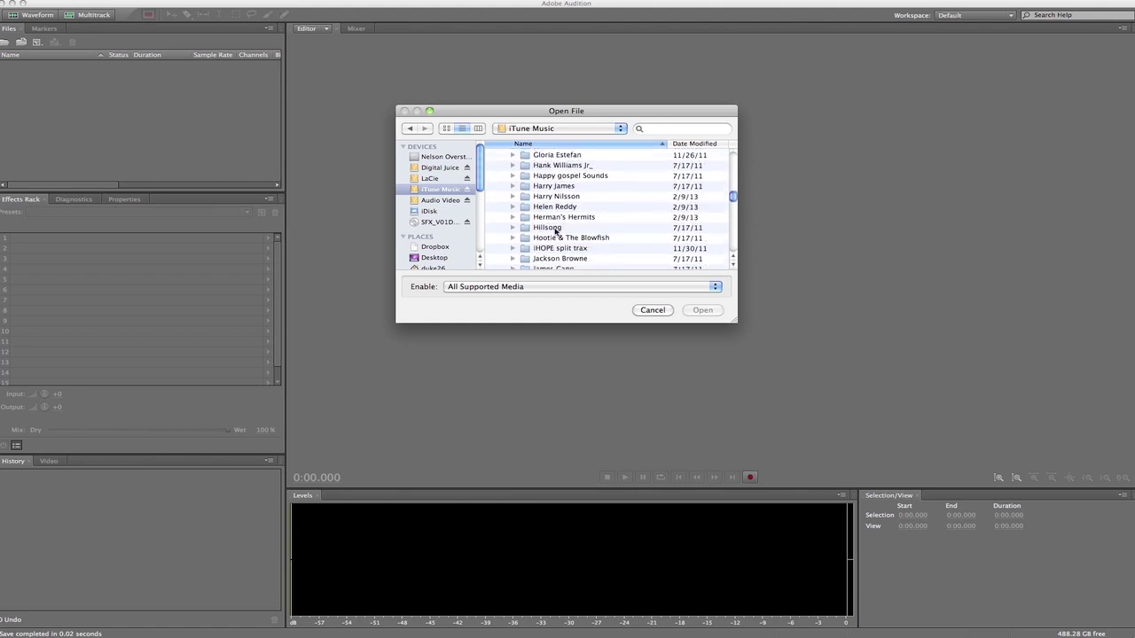
{"action": "scroll", "coordinate": [556, 233], "scroll_direction": "down", "scroll_amount": 5}
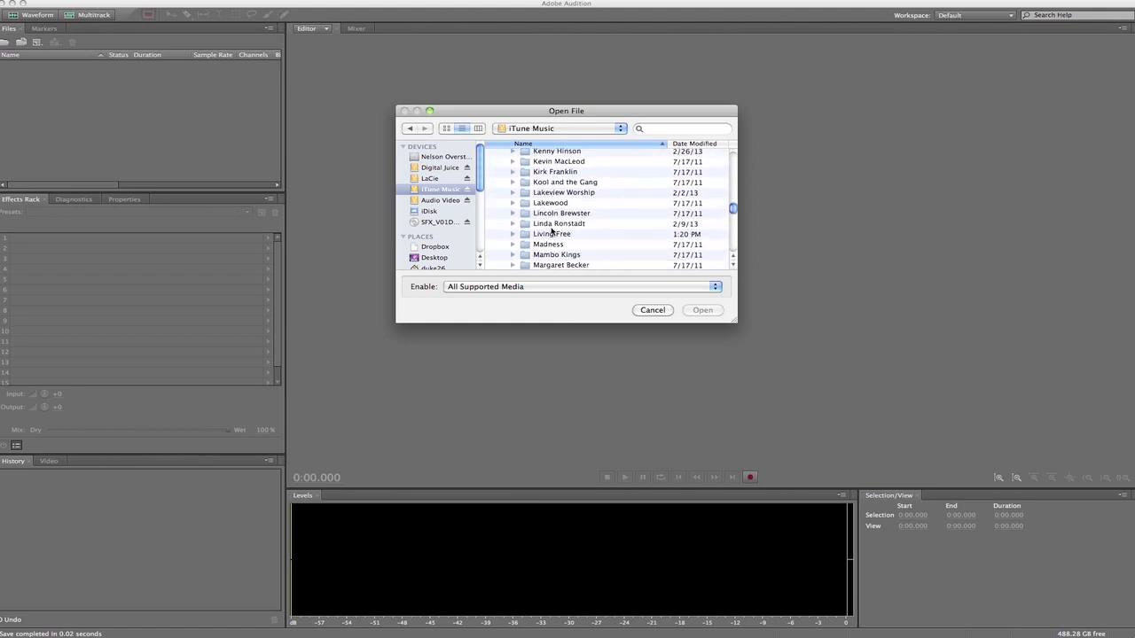
{"action": "left_click", "coordinate": [512, 202]}
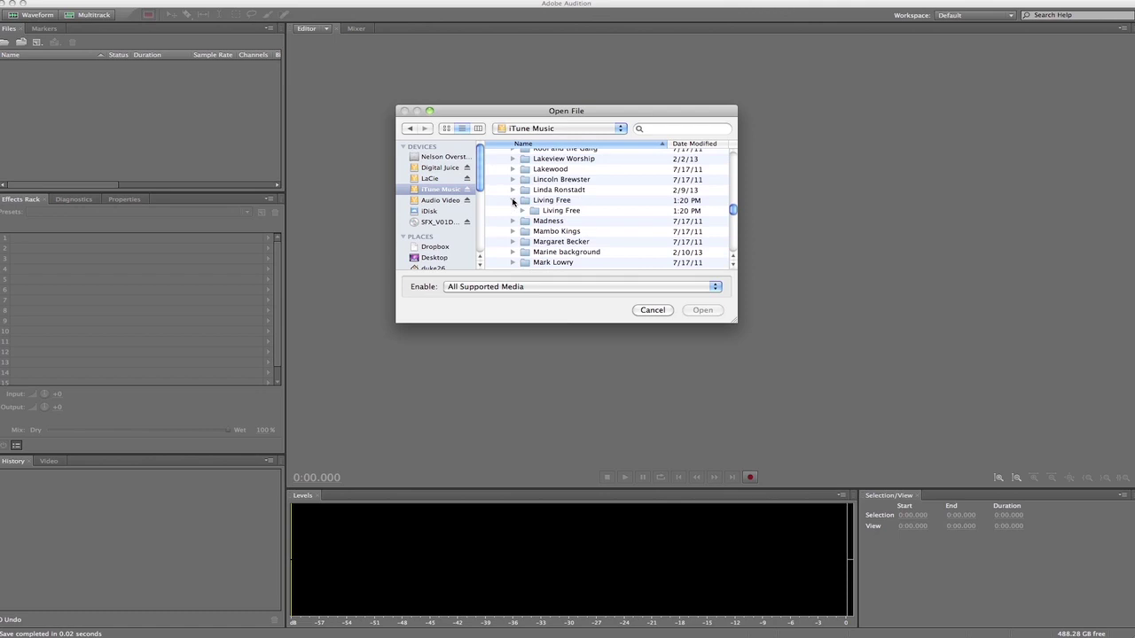
{"action": "scroll", "coordinate": [572, 163], "scroll_direction": "down", "scroll_amount": 3}
{"action": "left_click", "coordinate": [573, 163]}
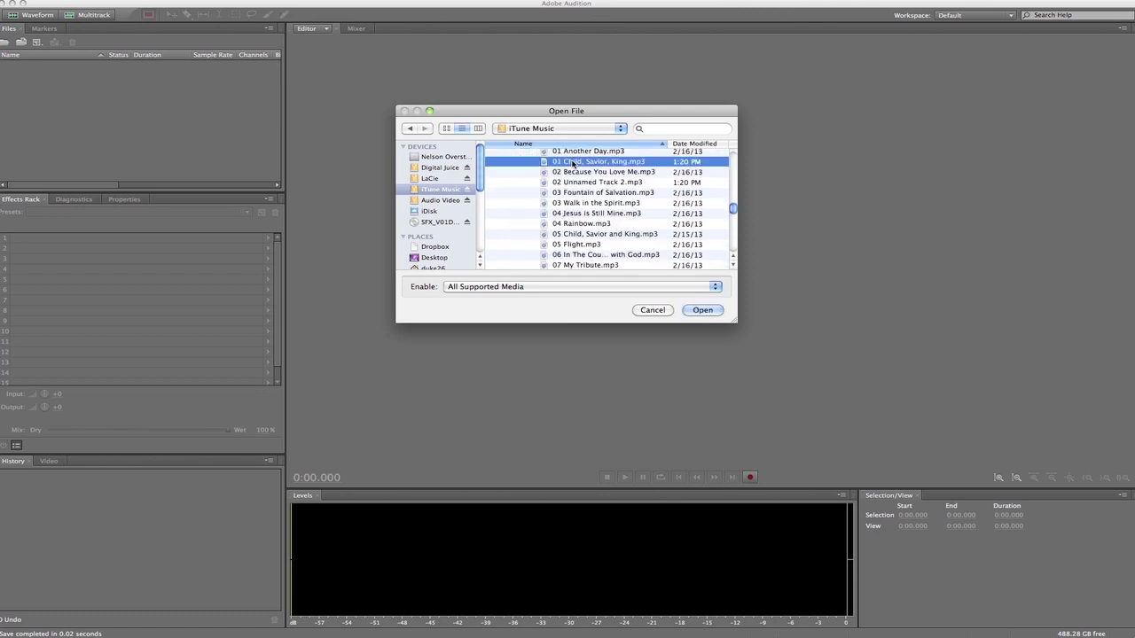
{"action": "left_click", "coordinate": [693, 310]}
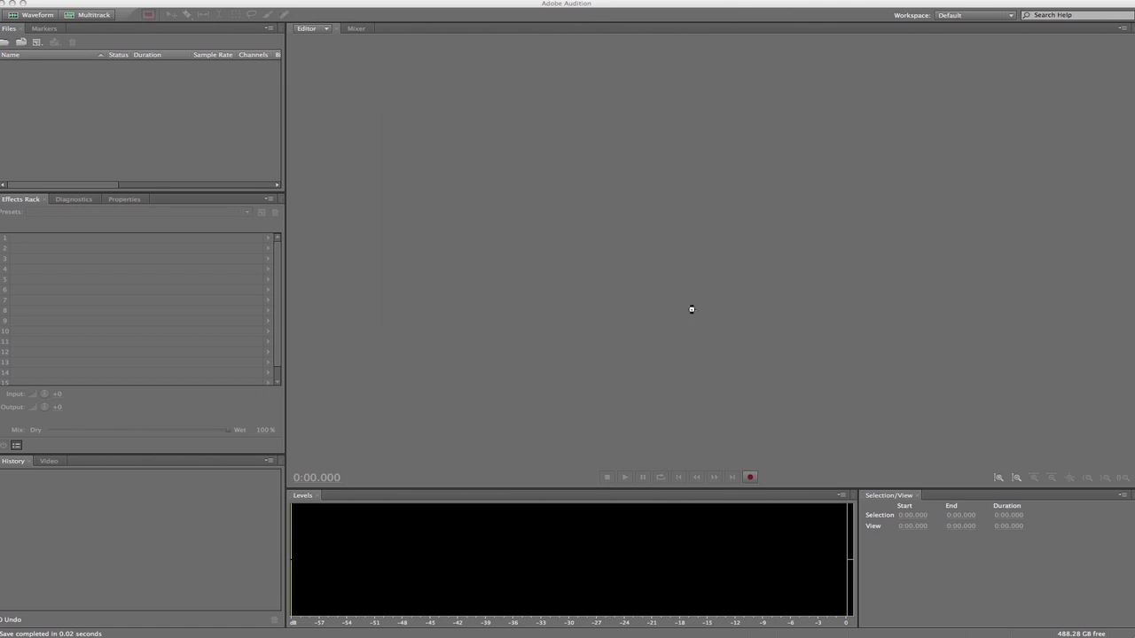
Step: Dismiss the unsupported tag warning and play the song's opening with the volume raised
{"action": "left_click", "coordinate": [694, 422]}
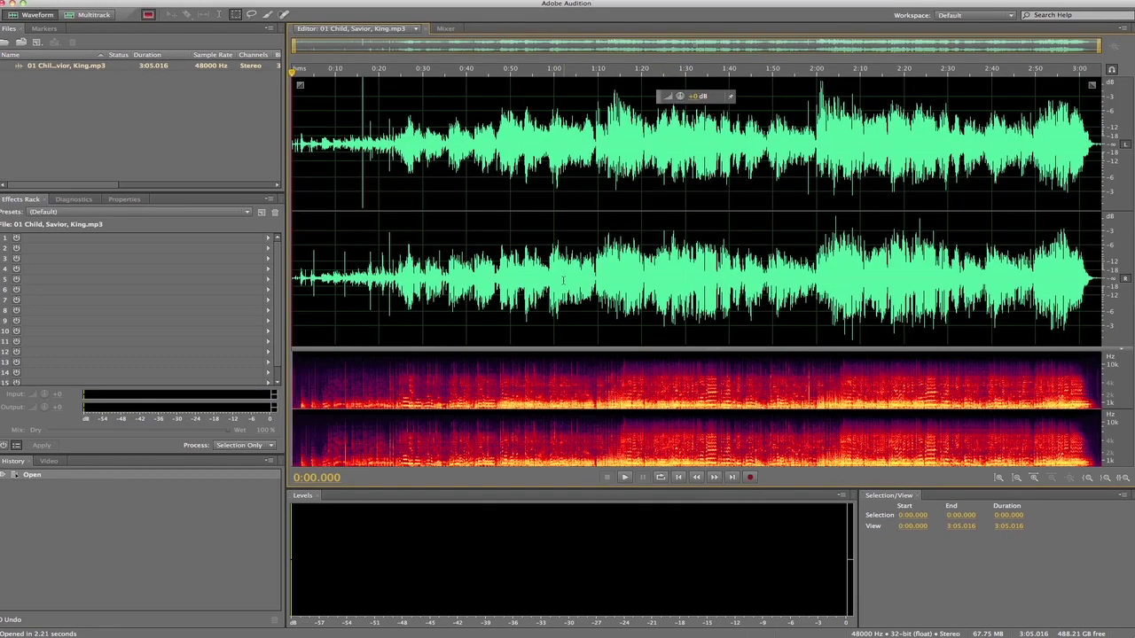
{"action": "key", "text": "space"}
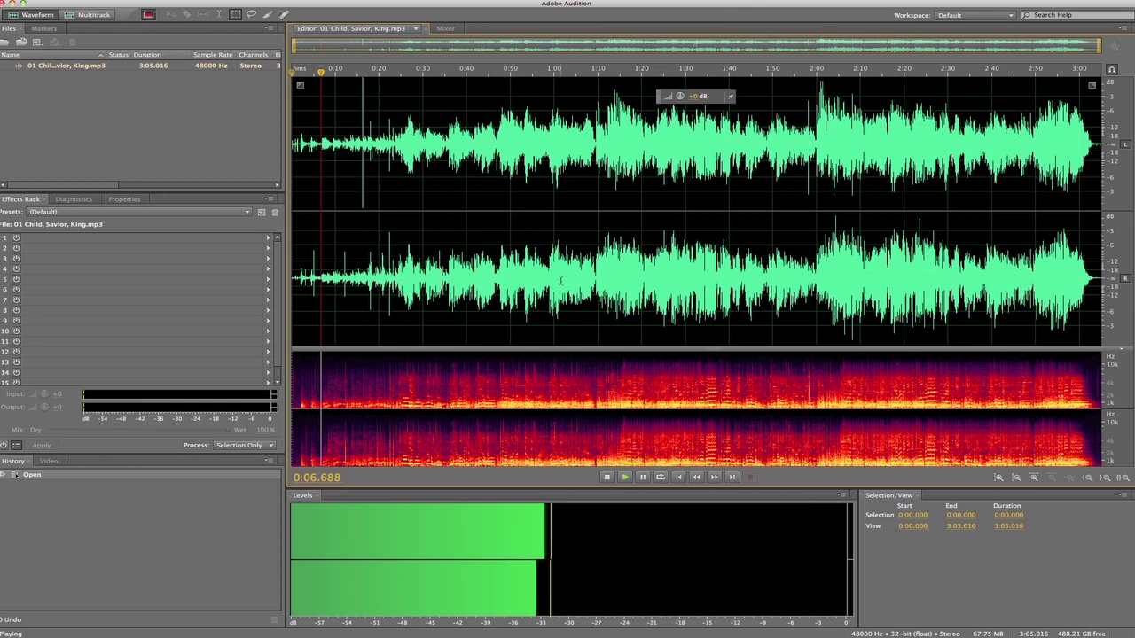
{"action": "key", "text": "XF86AudioLowerVolume"}
{"action": "key", "text": "XF86AudioRaiseVolume"}
{"action": "key", "text": "XF86AudioRaiseVolume"}
{"action": "key", "text": "XF86AudioRaiseVolume"}
{"action": "key", "text": "XF86AudioRaiseVolume"}
{"action": "key", "text": "XF86AudioRaiseVolume"}
{"action": "key", "text": "XF86AudioRaiseVolume"}
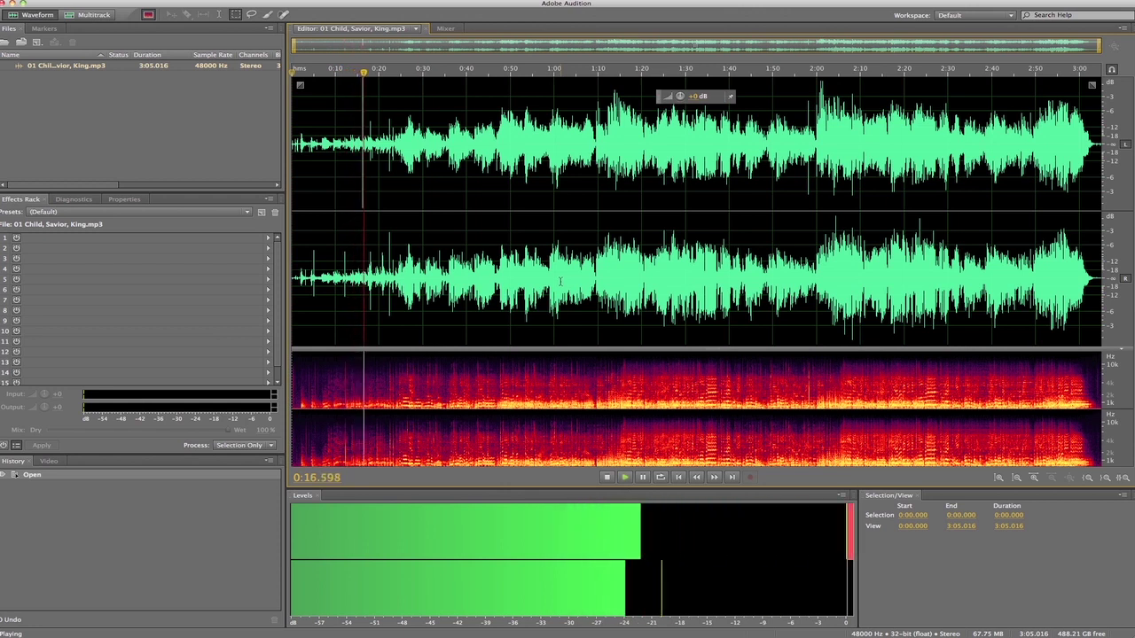
{"action": "key", "text": "space"}
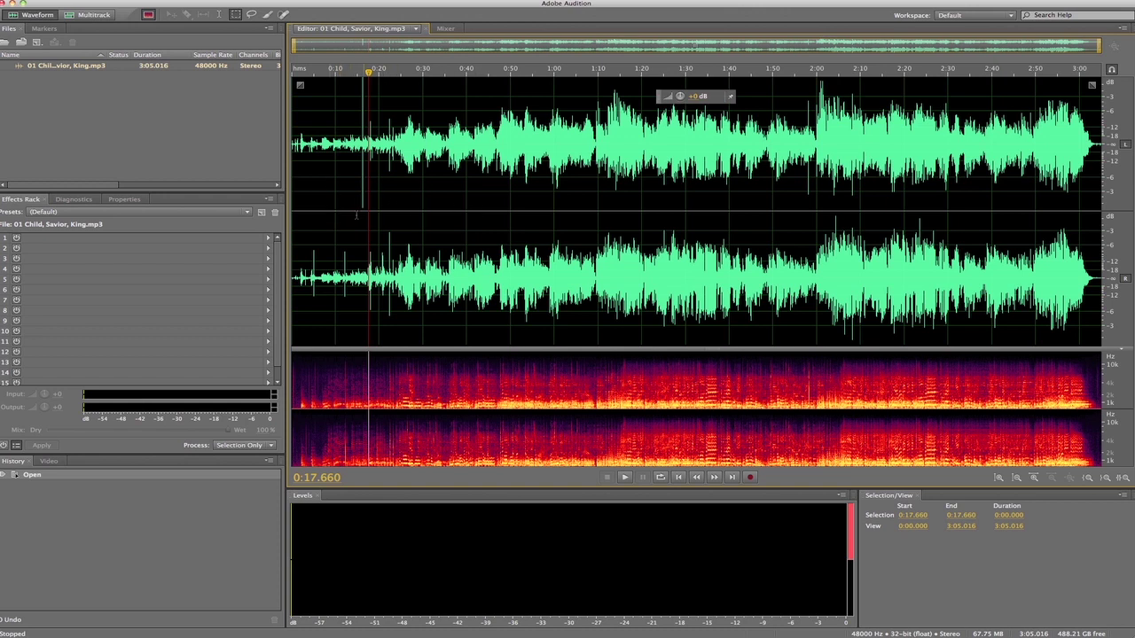
Step: Replay the opening from the start and mark 0:02.042 where the music begins
{"action": "left_click", "coordinate": [294, 73]}
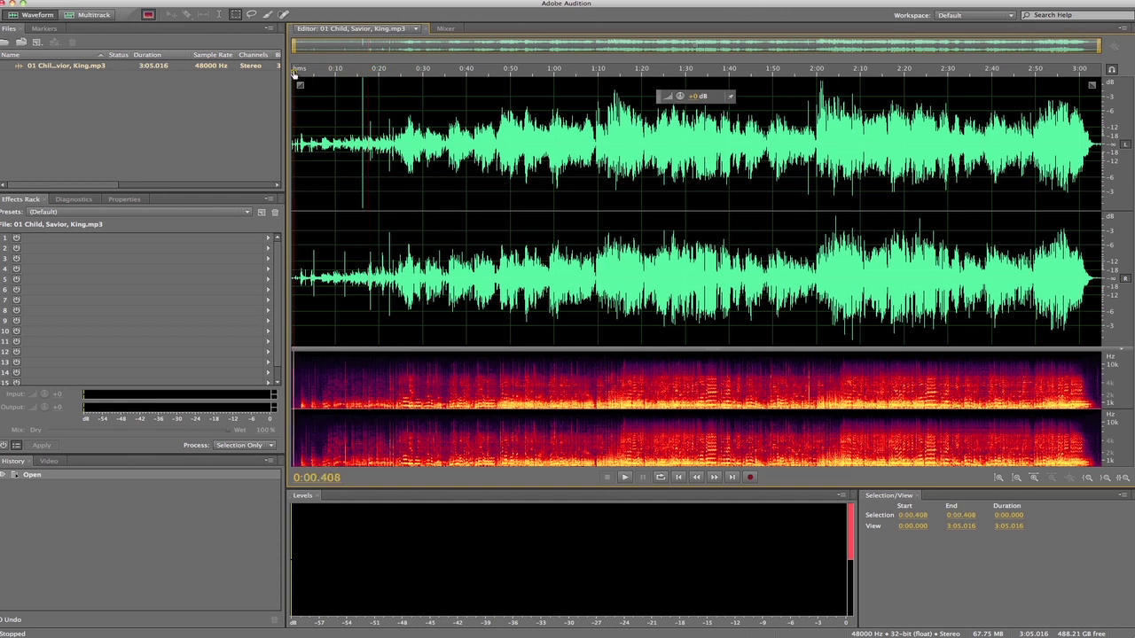
{"action": "key", "text": "space"}
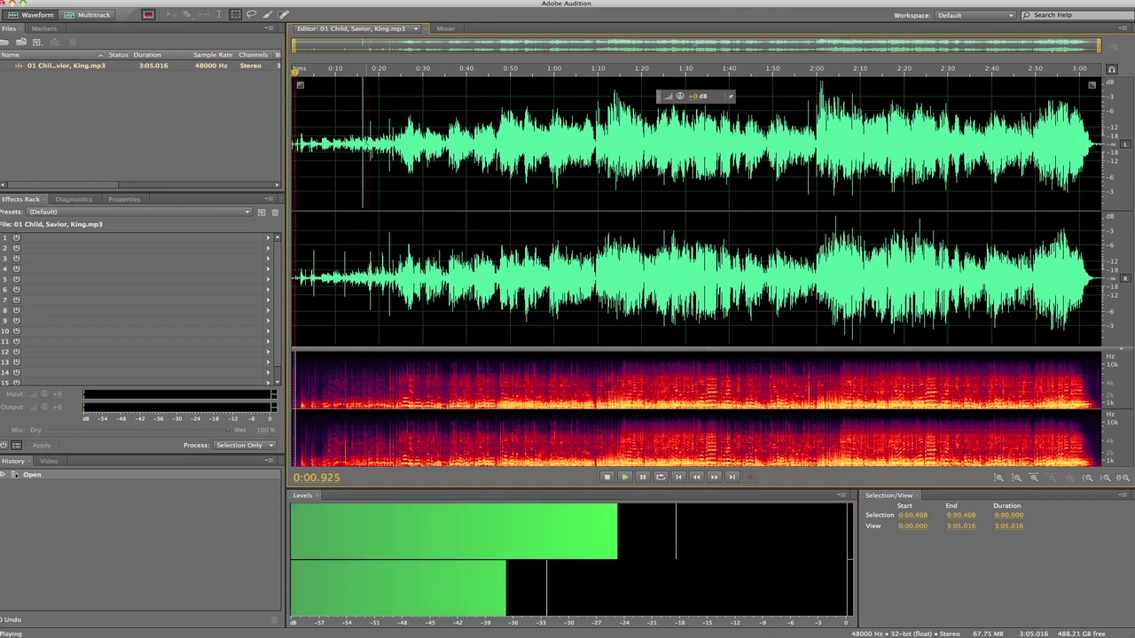
{"action": "key", "text": "space"}
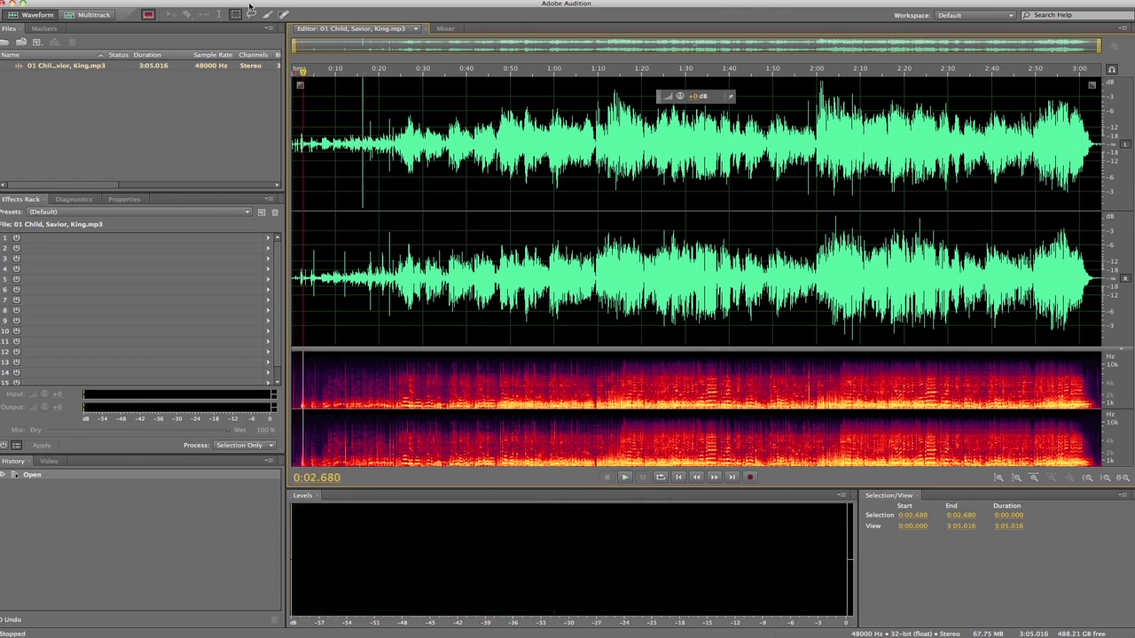
{"action": "key", "text": "space"}
{"action": "key", "text": "Home"}
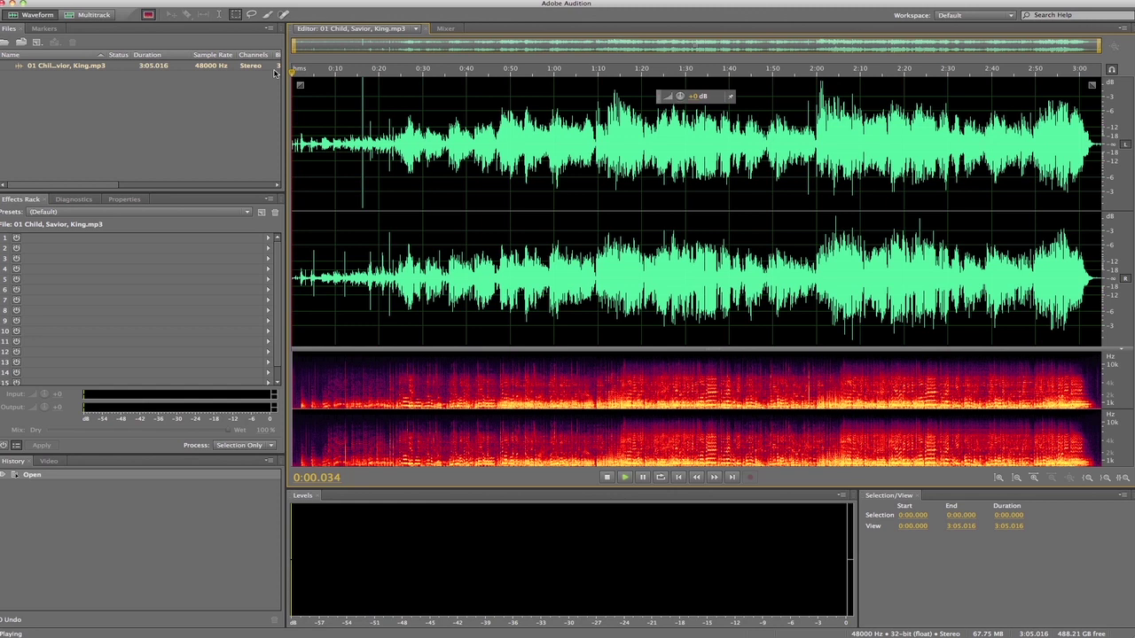
{"action": "key", "text": "space"}
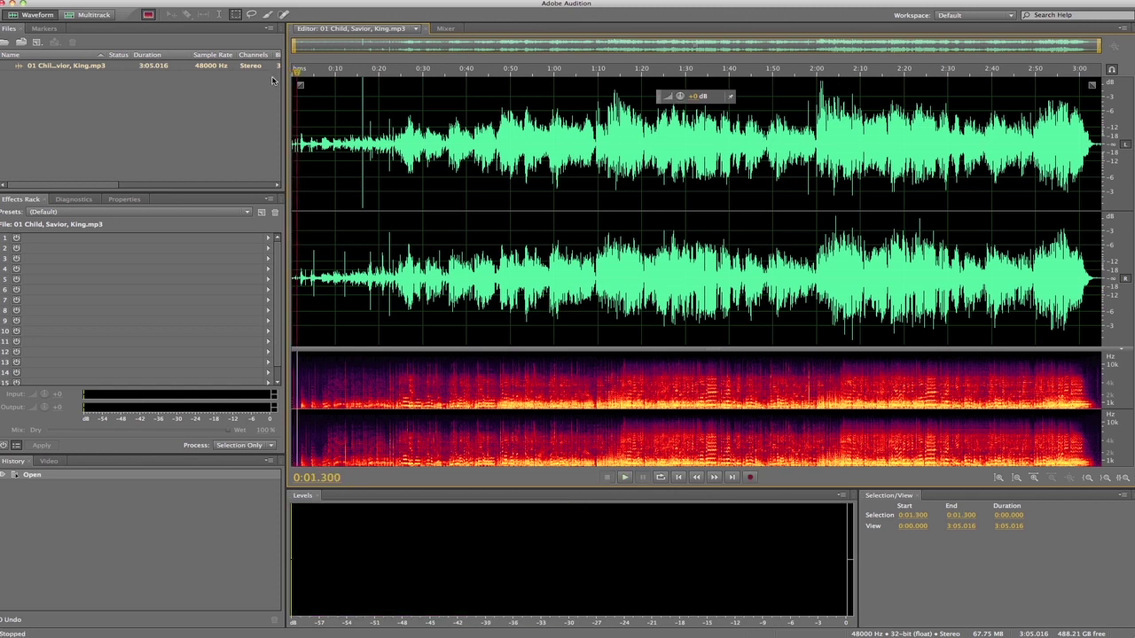
{"action": "left_click", "coordinate": [301, 212]}
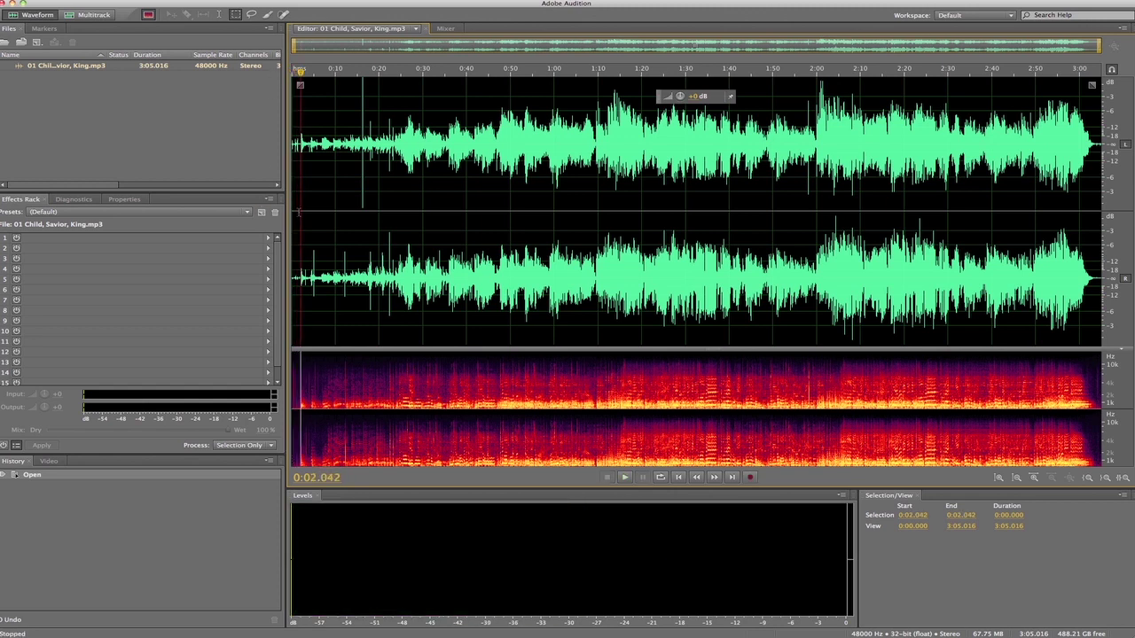
Step: Select the 0:00–0:02.042 lead-in and capture it as the noise print
{"action": "left_click_drag", "start_coordinate": [300, 211], "coordinate": [291, 212]}
{"action": "key", "text": "space"}
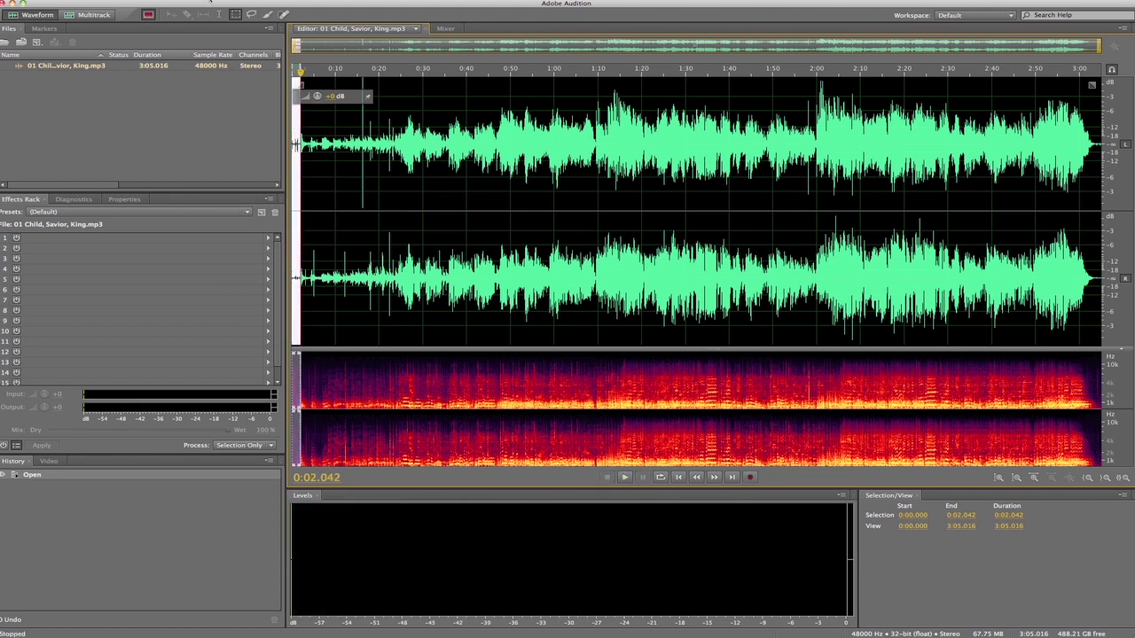
{"action": "left_click", "coordinate": [210, 1]}
{"action": "mouse_move", "coordinate": [242, 163]}
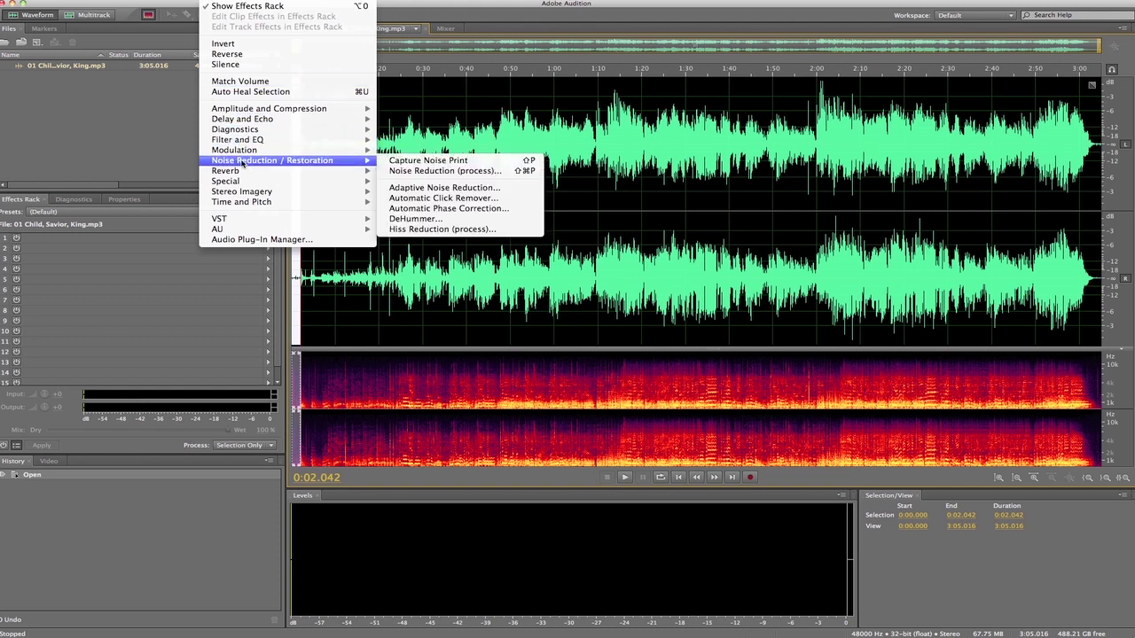
{"action": "left_click", "coordinate": [432, 161]}
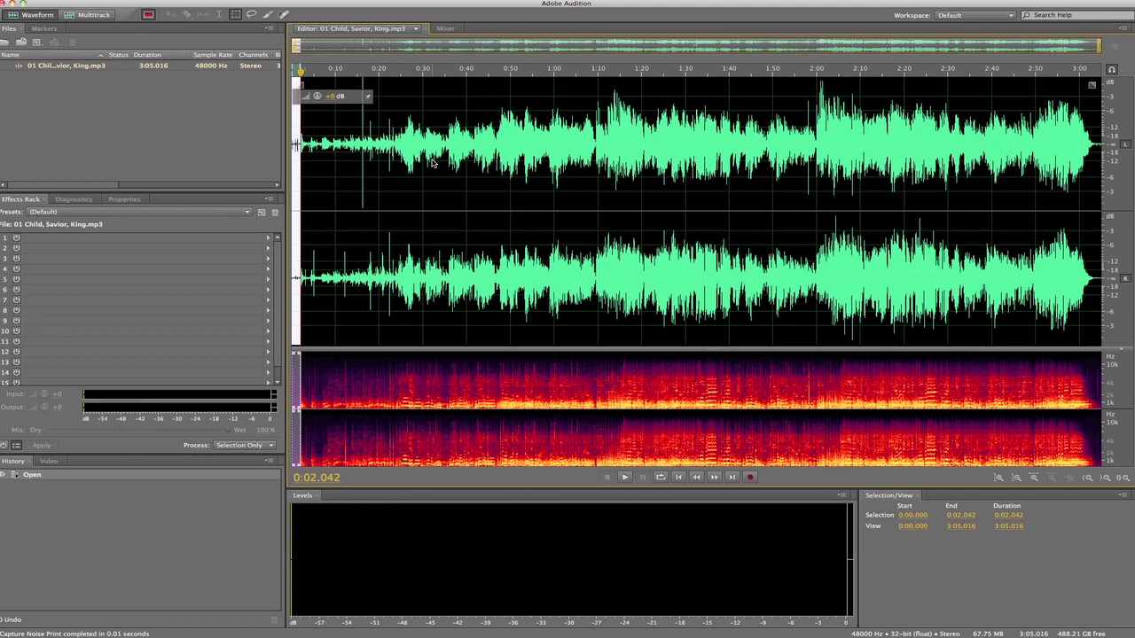
Step: Select the whole track, open the Noise Reduction effect and preview it
{"action": "double_click", "coordinate": [356, 249]}
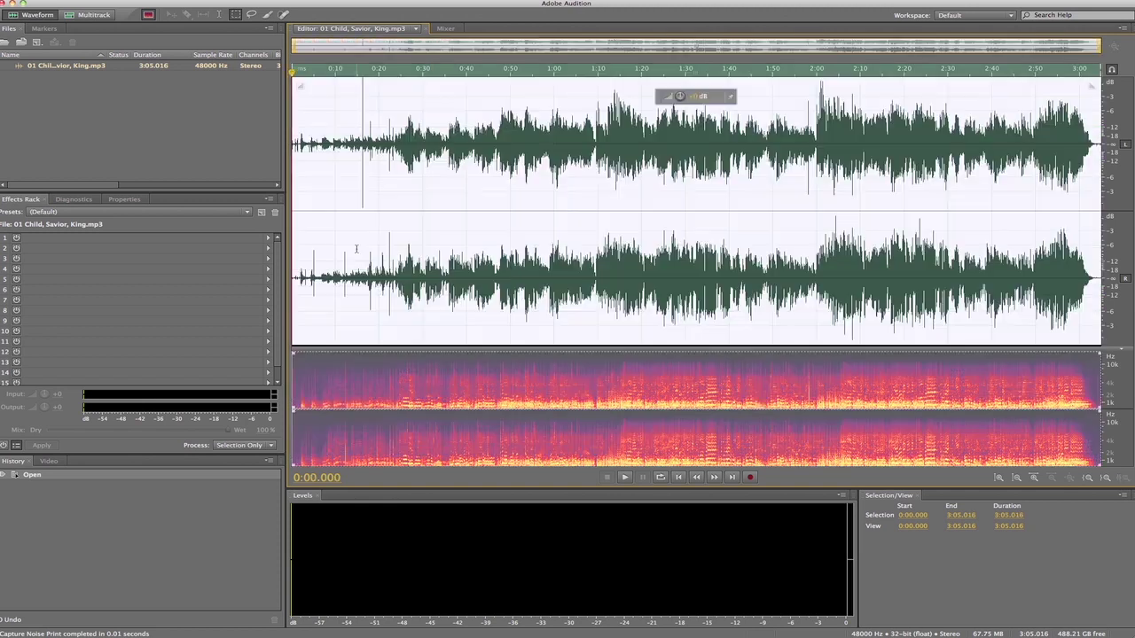
{"action": "left_click", "coordinate": [217, 0]}
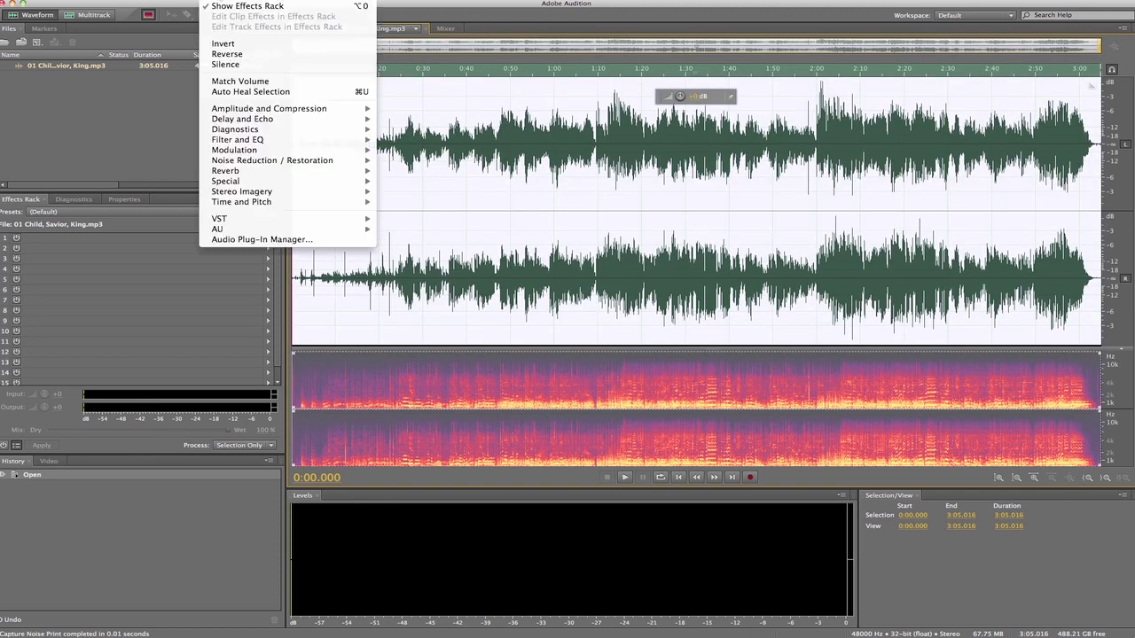
{"action": "mouse_move", "coordinate": [258, 163]}
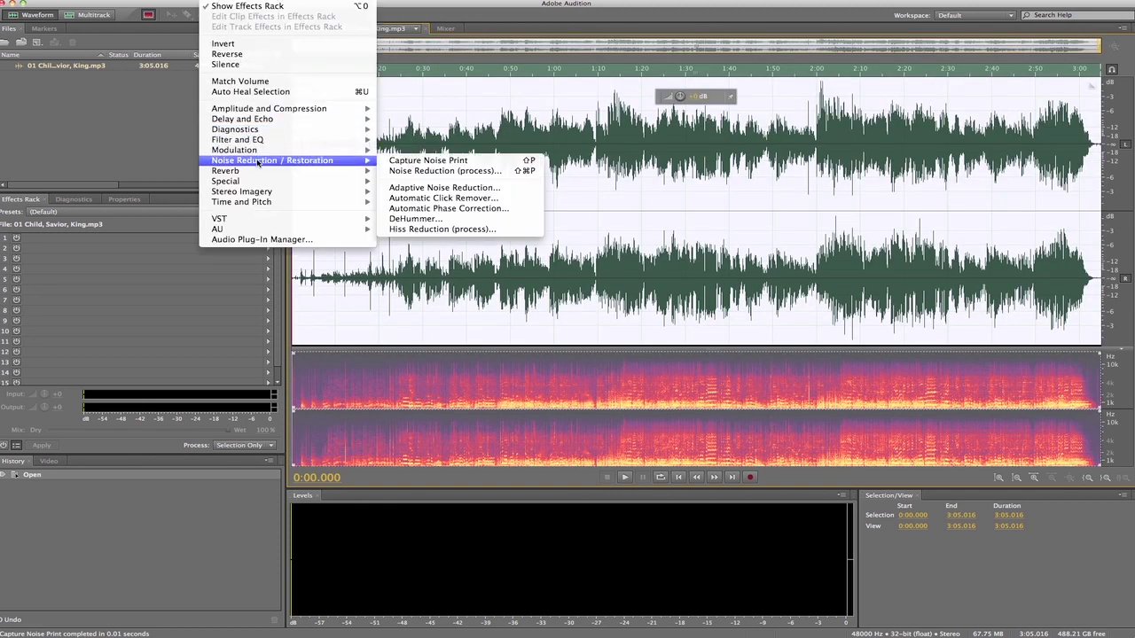
{"action": "left_click", "coordinate": [402, 171]}
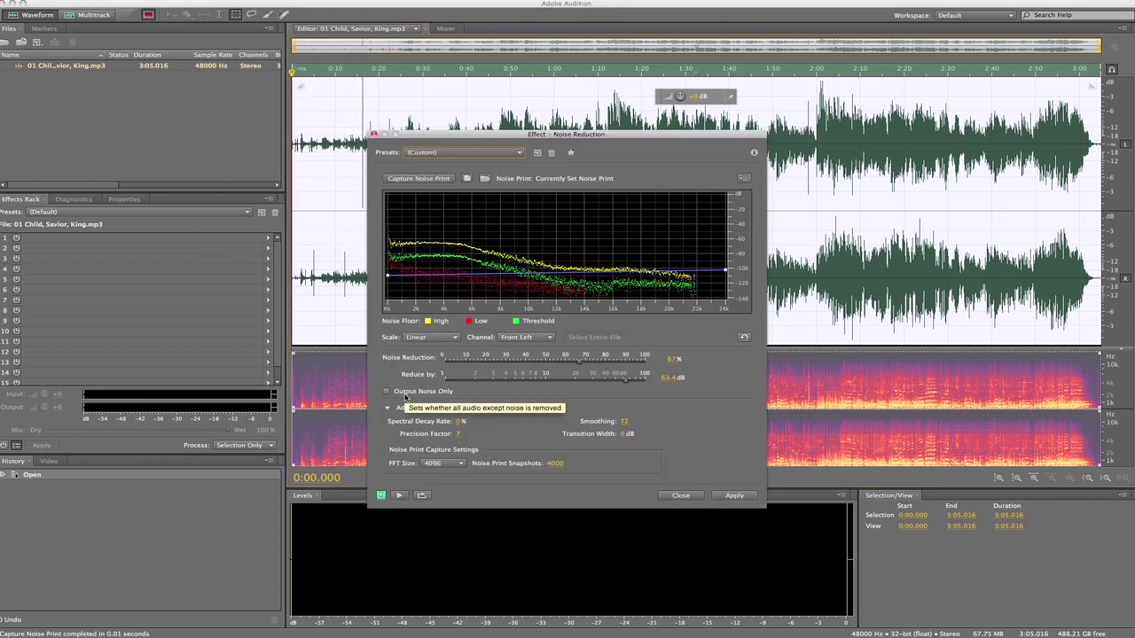
{"action": "left_click", "coordinate": [397, 495]}
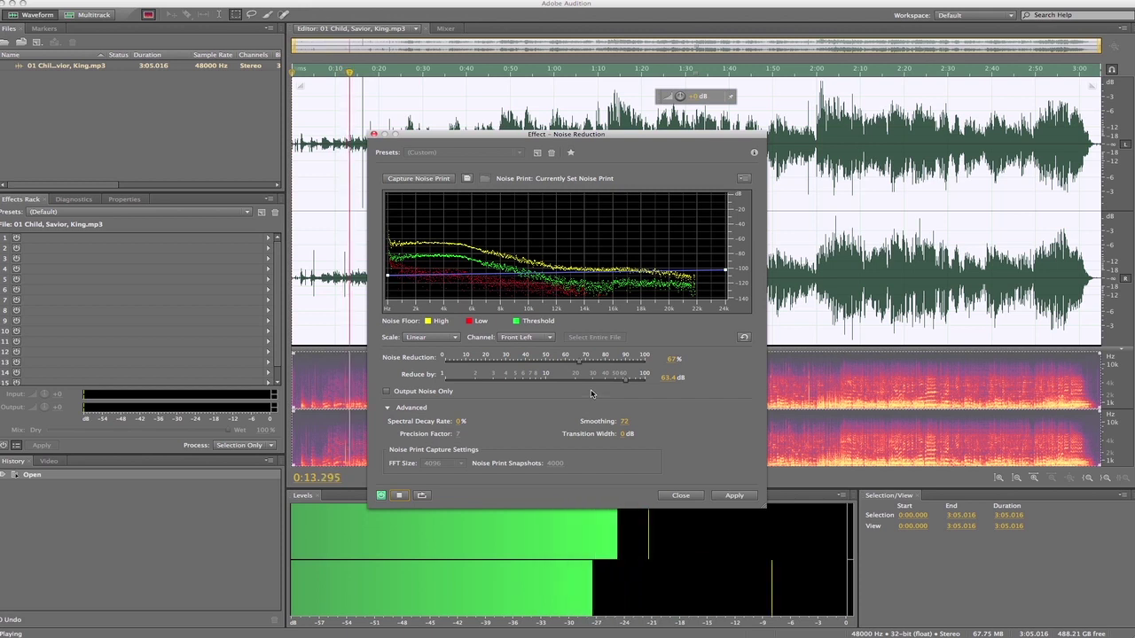
{"action": "key", "text": "XF86AudioLowerVolume"}
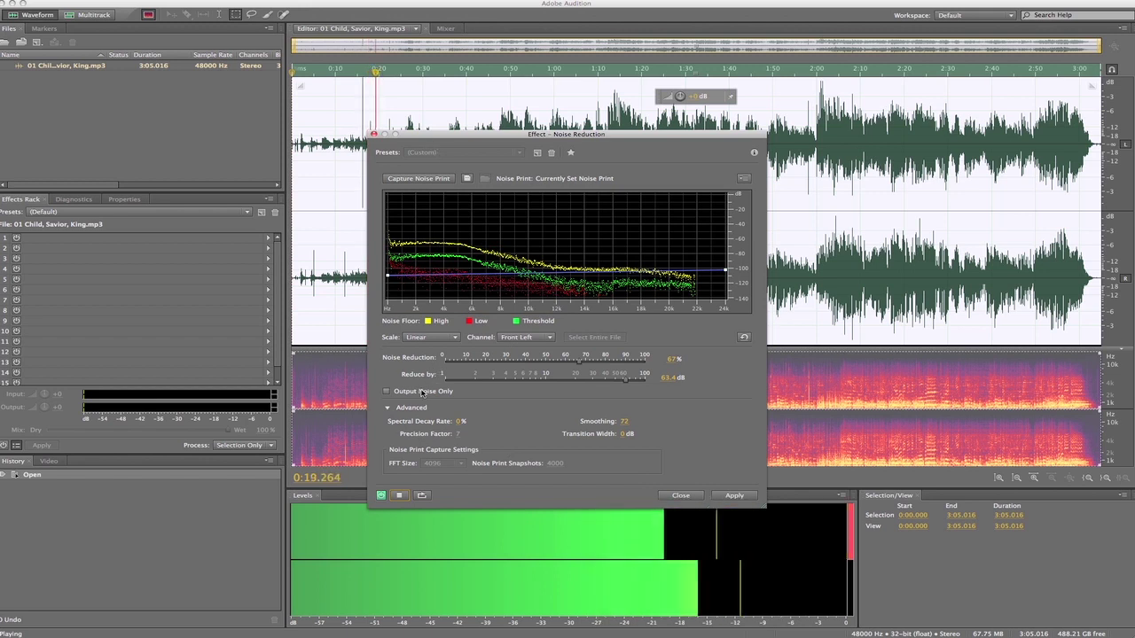
Step: Try Reduce by at 40.3 dB, listening from the start and from around 0:13–0:16
{"action": "left_click_drag", "start_coordinate": [625, 380], "coordinate": [593, 364]}
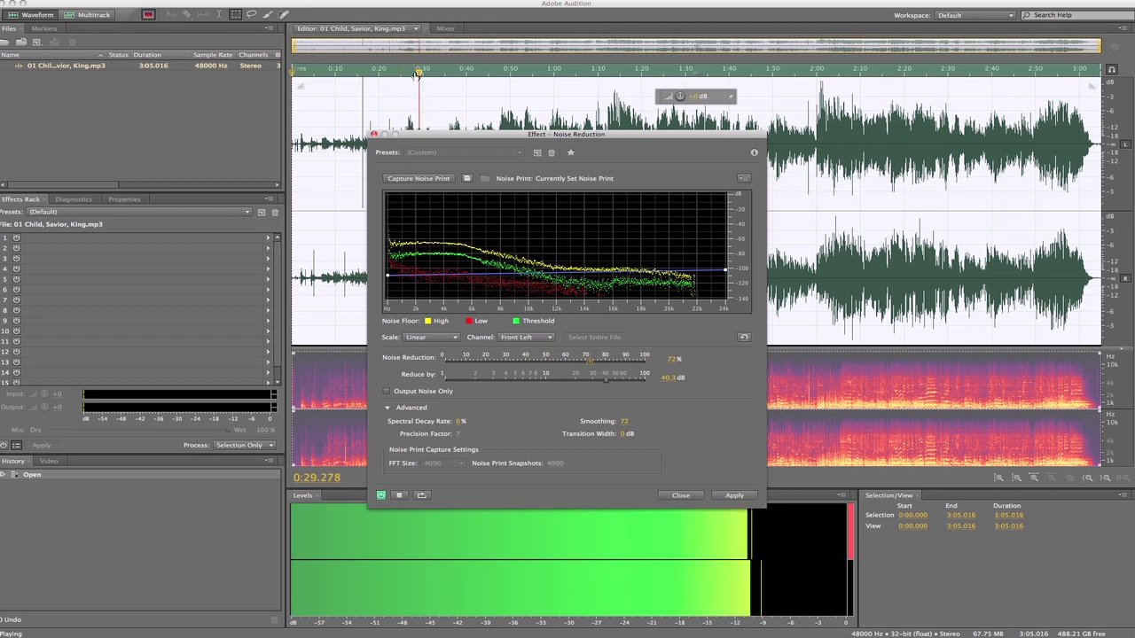
{"action": "key", "text": "space"}
{"action": "left_click", "coordinate": [296, 71]}
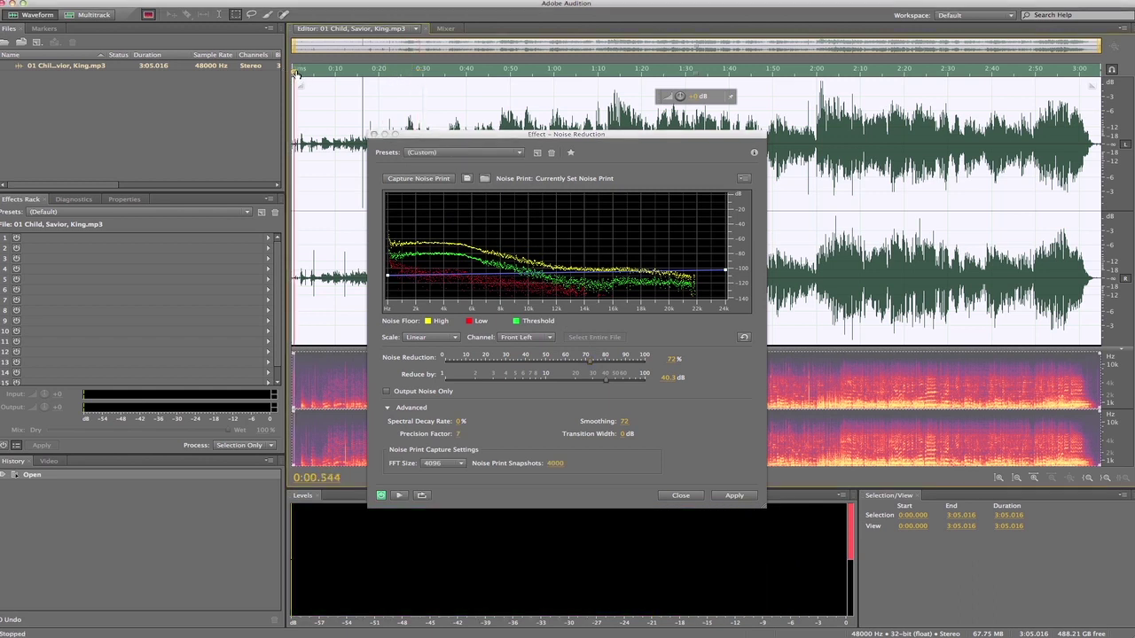
{"action": "key", "text": "space"}
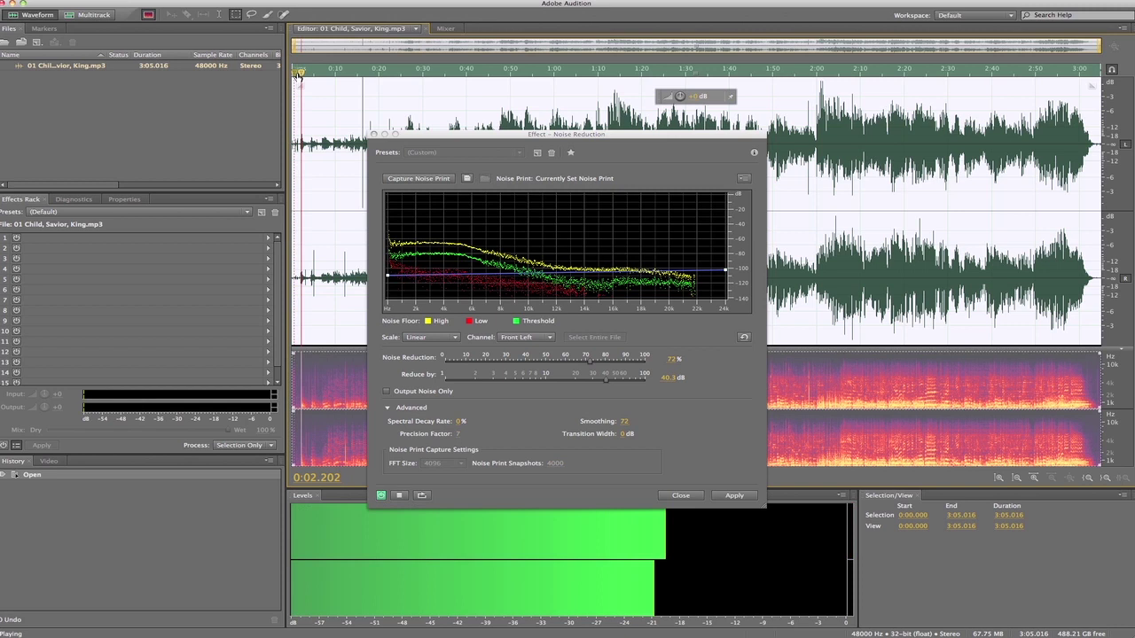
{"action": "left_click", "coordinate": [294, 71]}
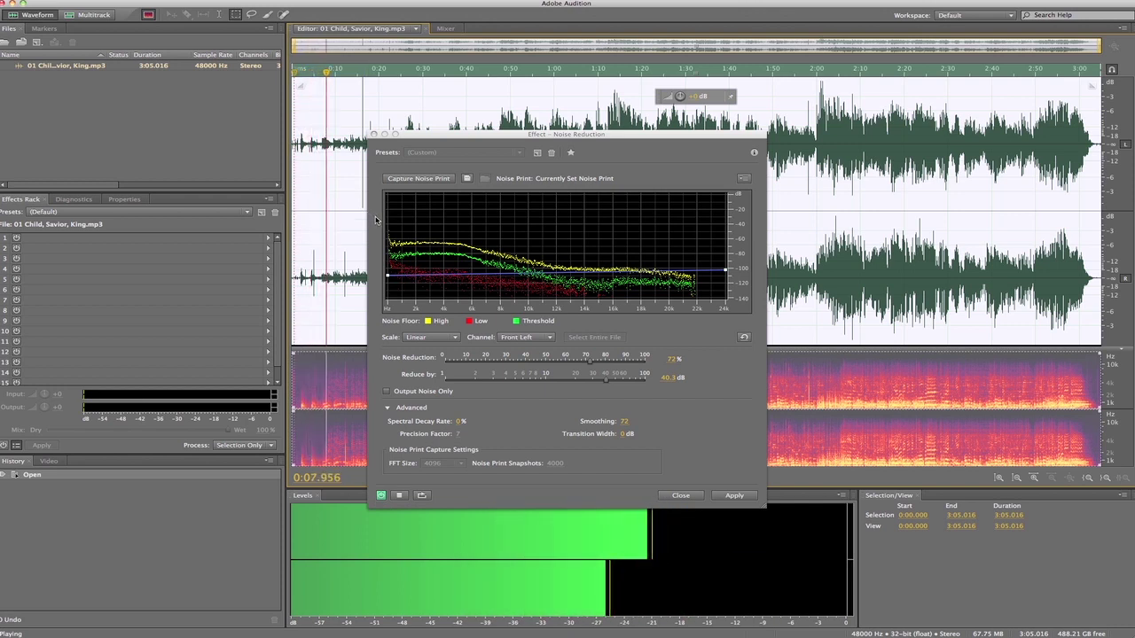
{"action": "left_click_drag", "start_coordinate": [471, 135], "coordinate": [618, 130]}
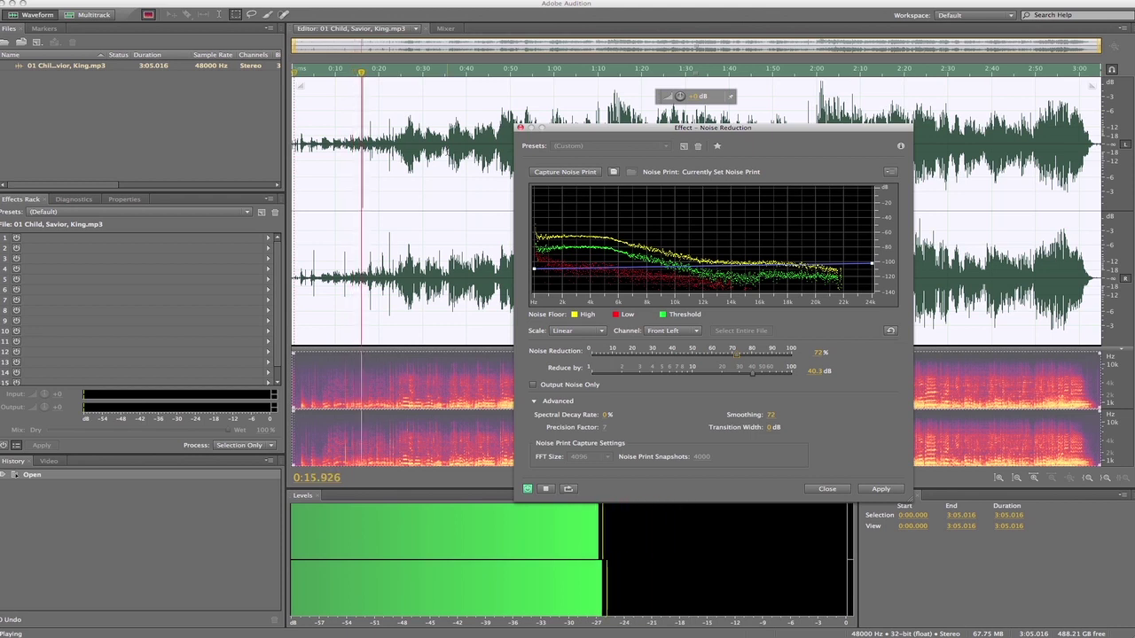
{"action": "key", "text": "space"}
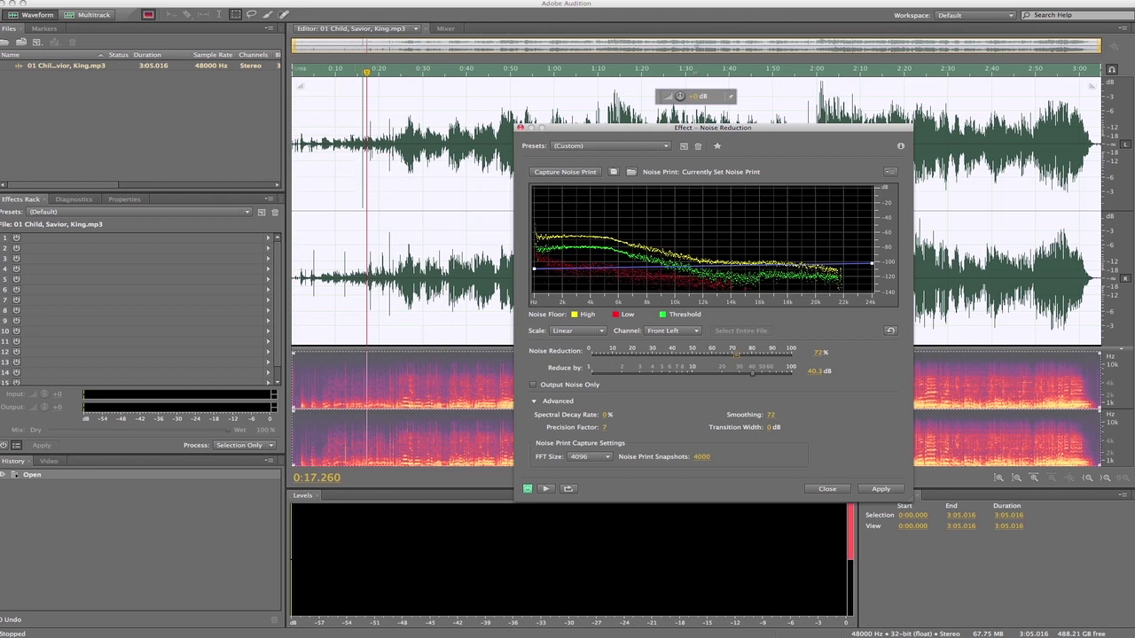
{"action": "left_click", "coordinate": [365, 73]}
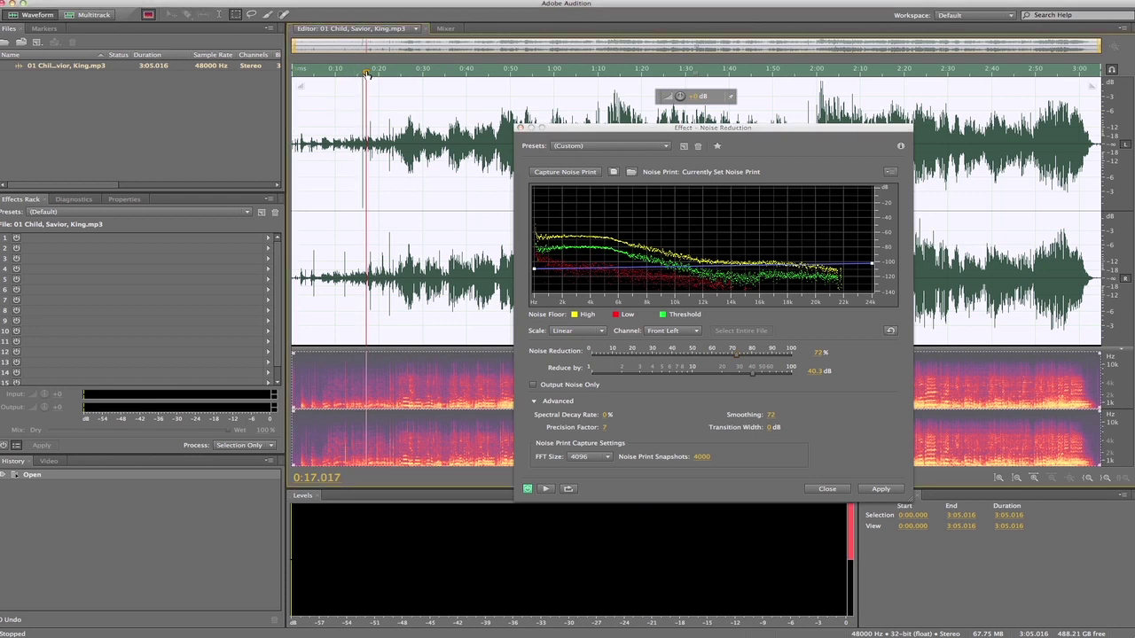
{"action": "key", "text": "space"}
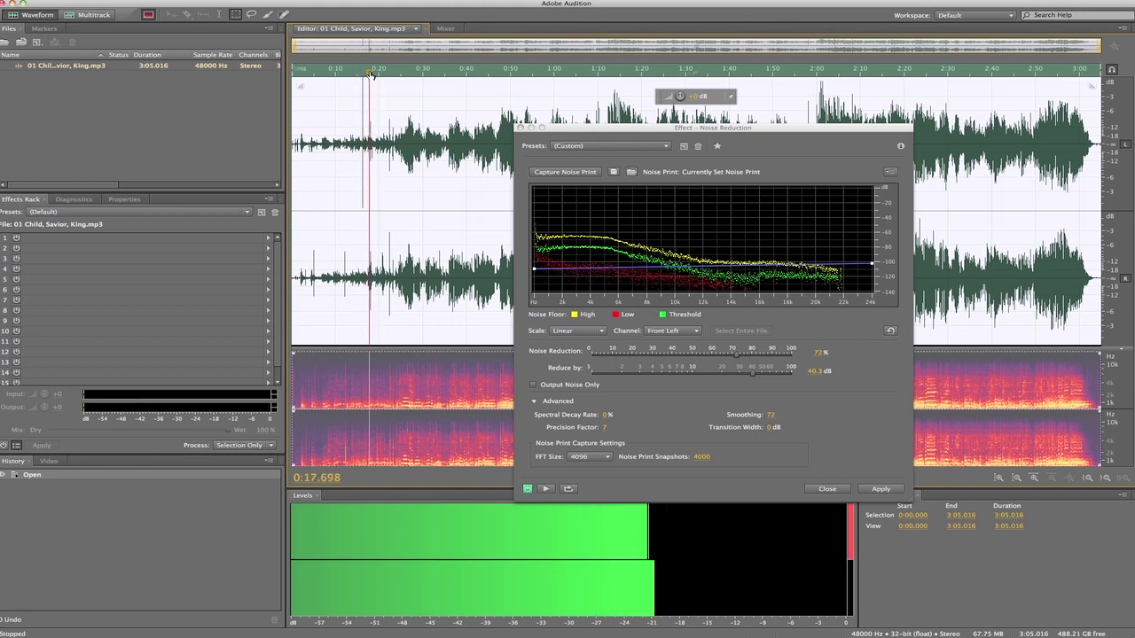
{"action": "left_click", "coordinate": [352, 74]}
{"action": "key", "text": "space"}
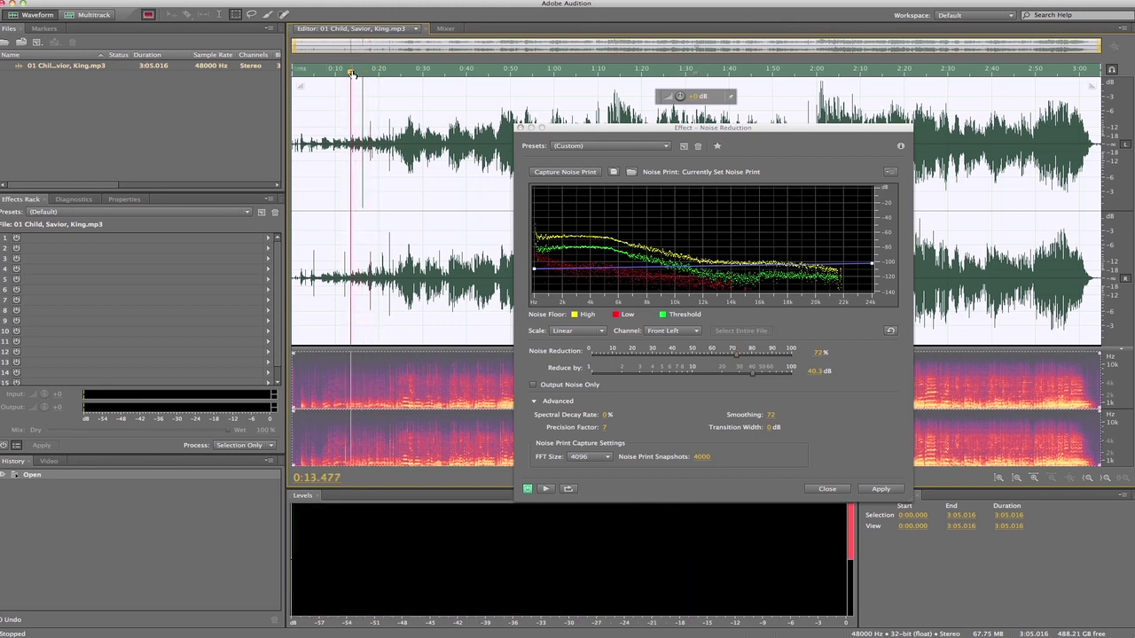
{"action": "left_click_drag", "start_coordinate": [352, 73], "coordinate": [291, 72]}
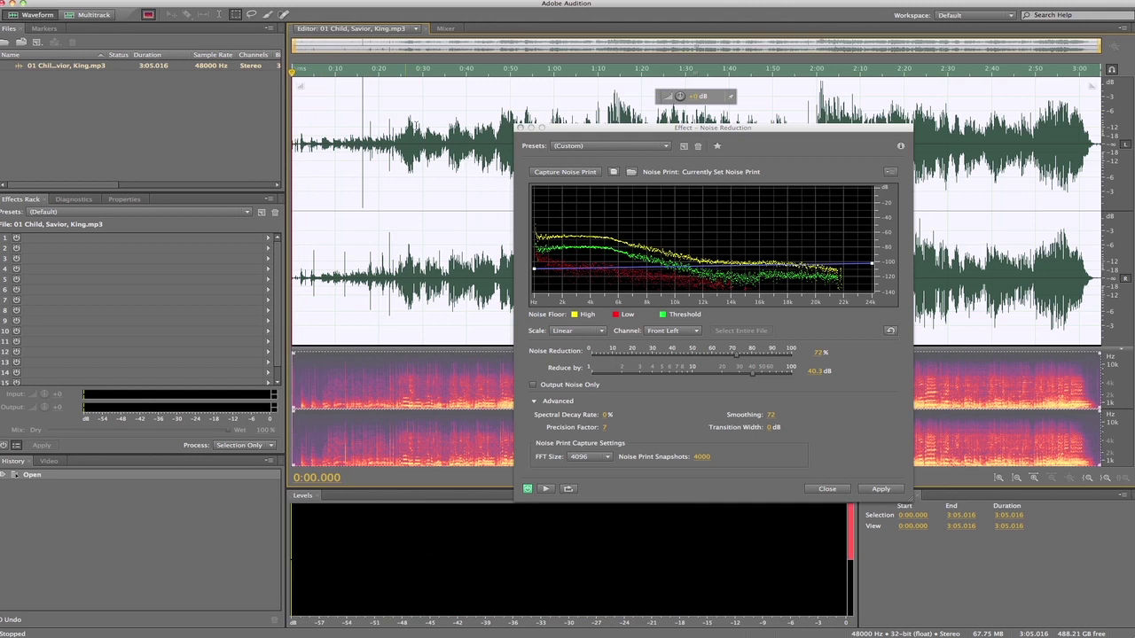
{"action": "key", "text": "space"}
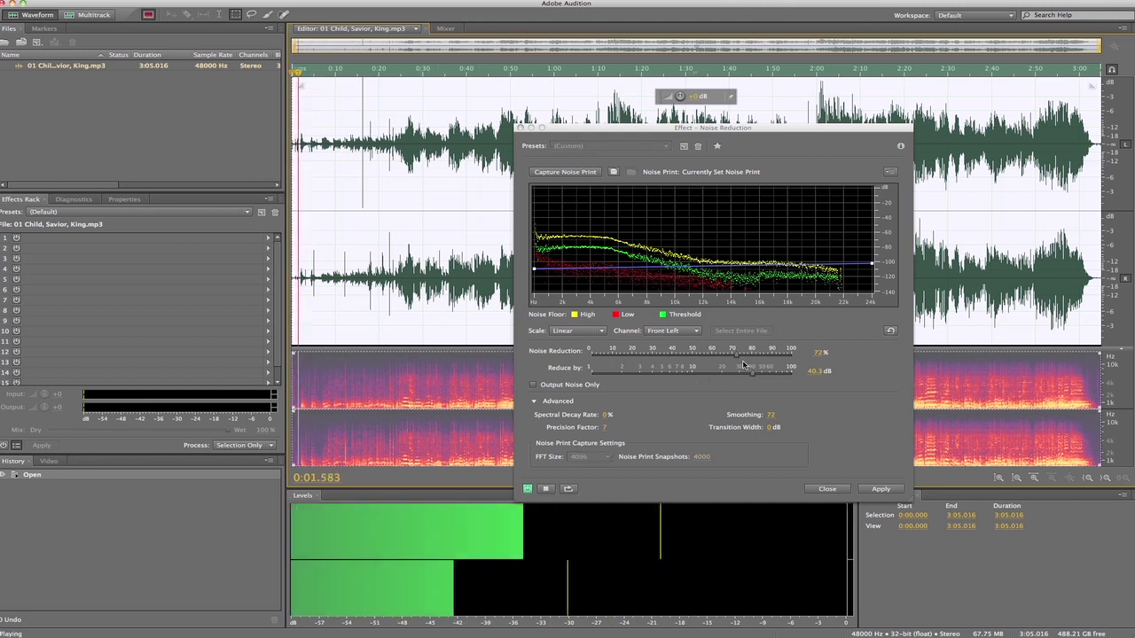
Step: Set Noise Reduction to 80% and Reduce by to 47.7 dB, then preview it
{"action": "left_click_drag", "start_coordinate": [738, 354], "coordinate": [753, 361]}
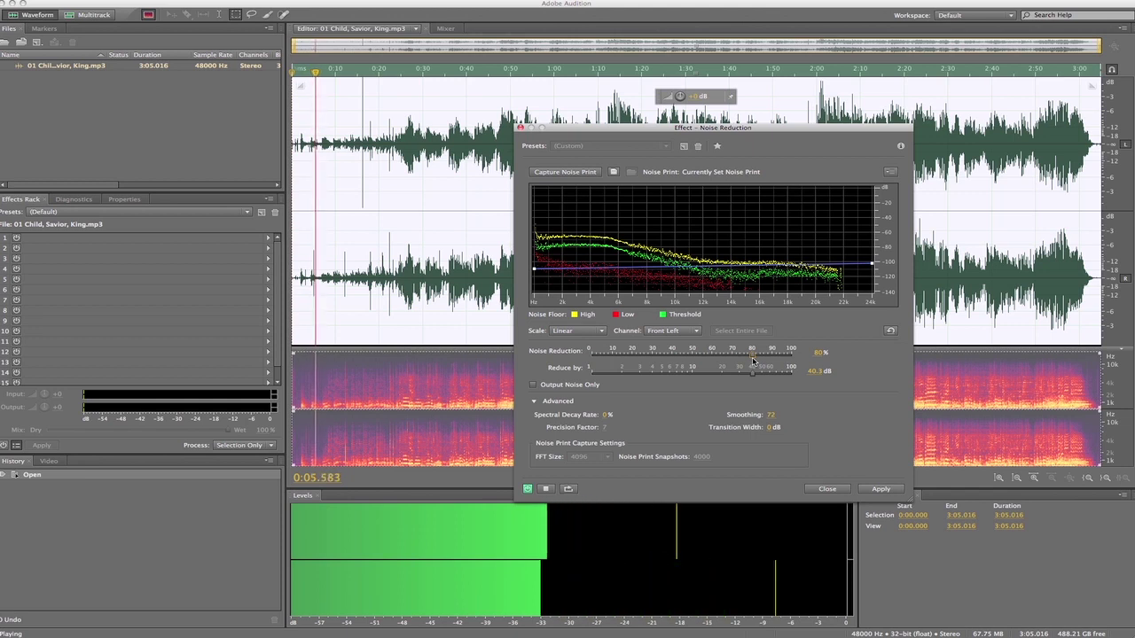
{"action": "left_click_drag", "start_coordinate": [753, 372], "coordinate": [761, 376]}
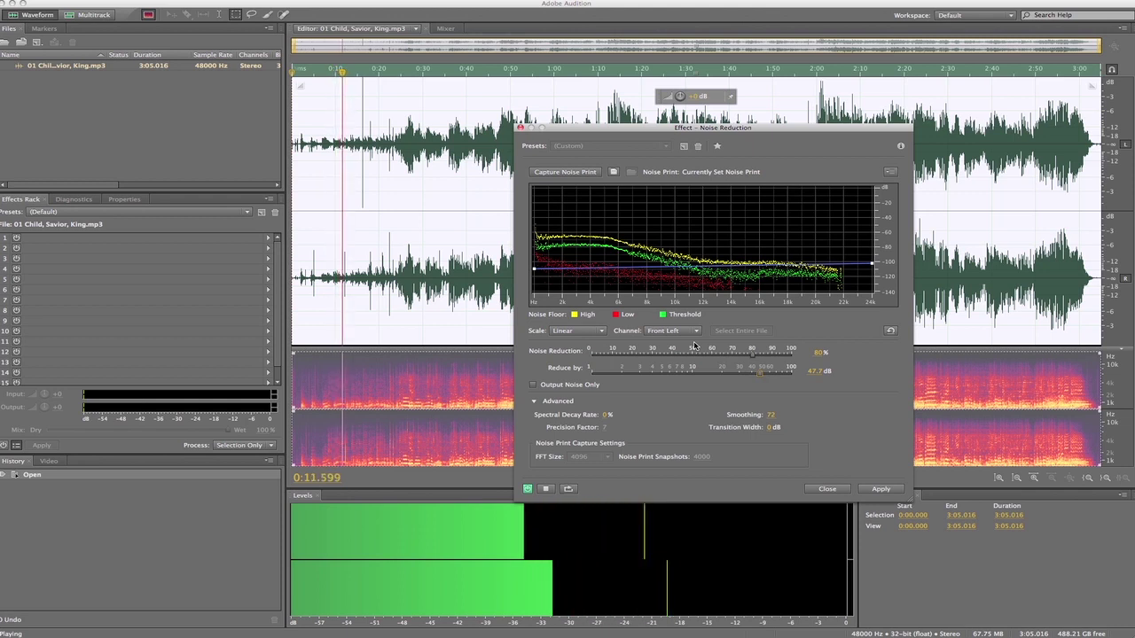
{"action": "key", "text": "space"}
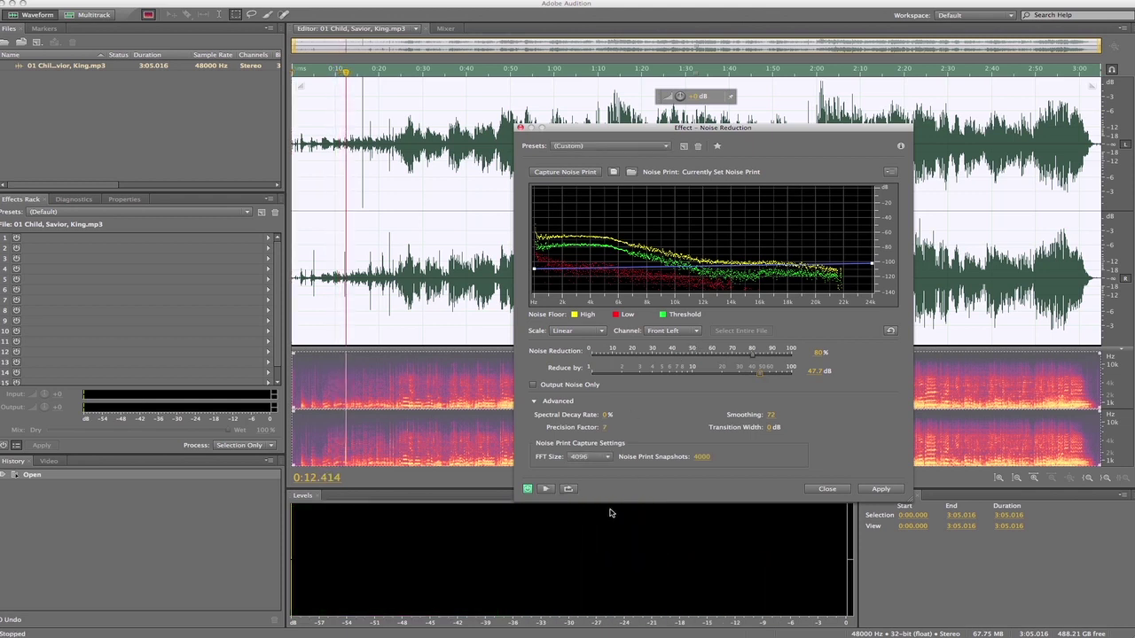
{"action": "left_click", "coordinate": [545, 491]}
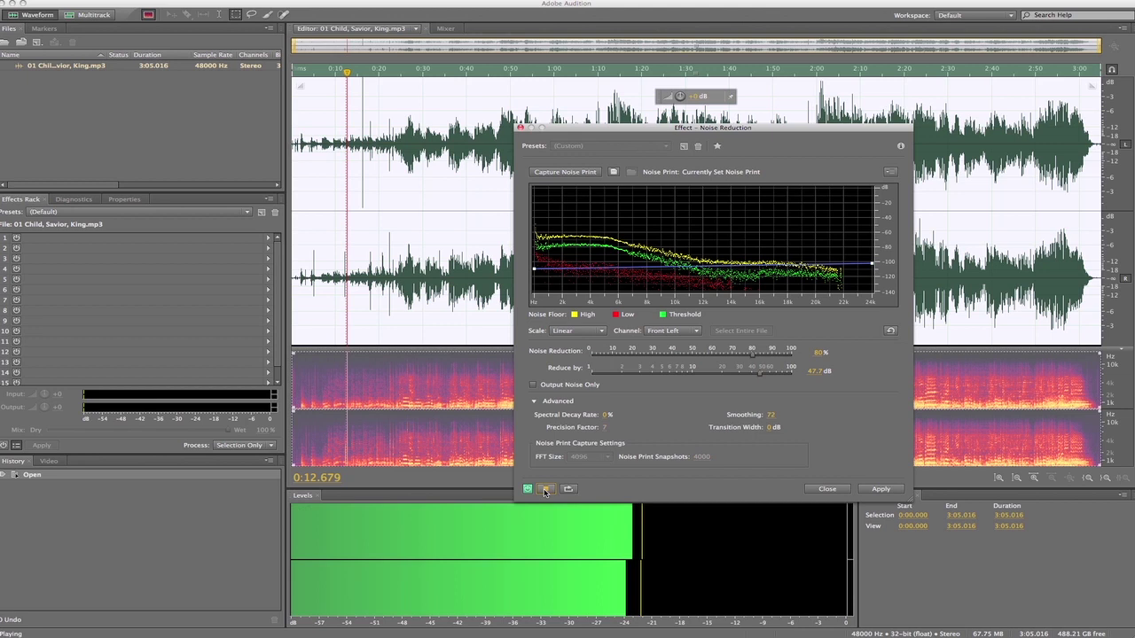
{"action": "left_click", "coordinate": [545, 491]}
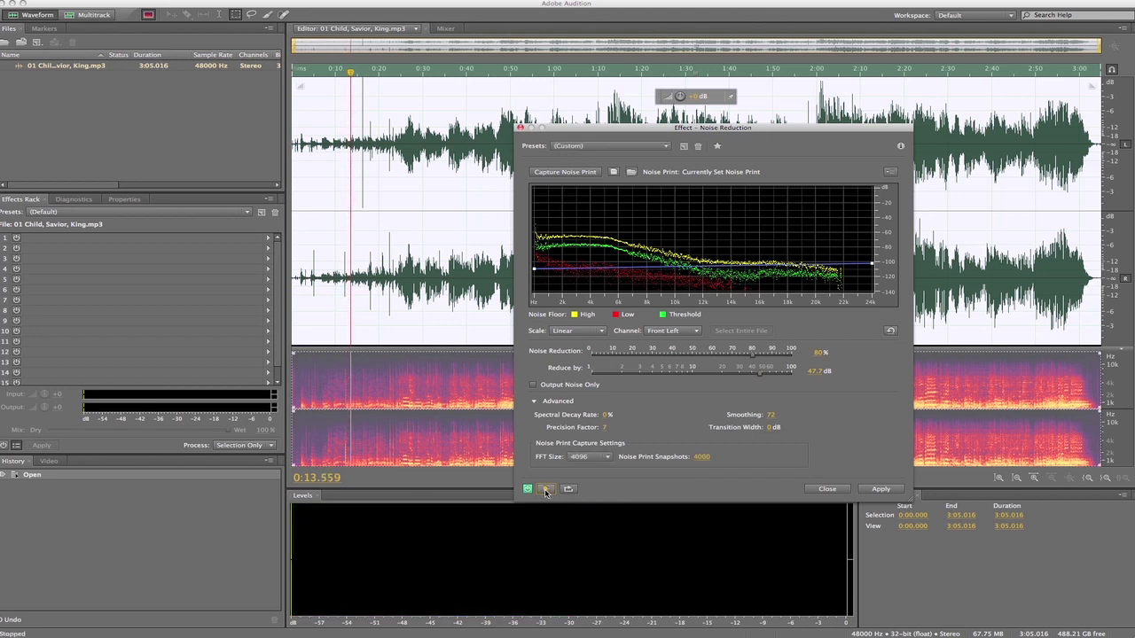
Step: Apply Noise Reduction to the full 3:05 track, replay it from the start, and clear the selection
{"action": "left_click", "coordinate": [874, 489]}
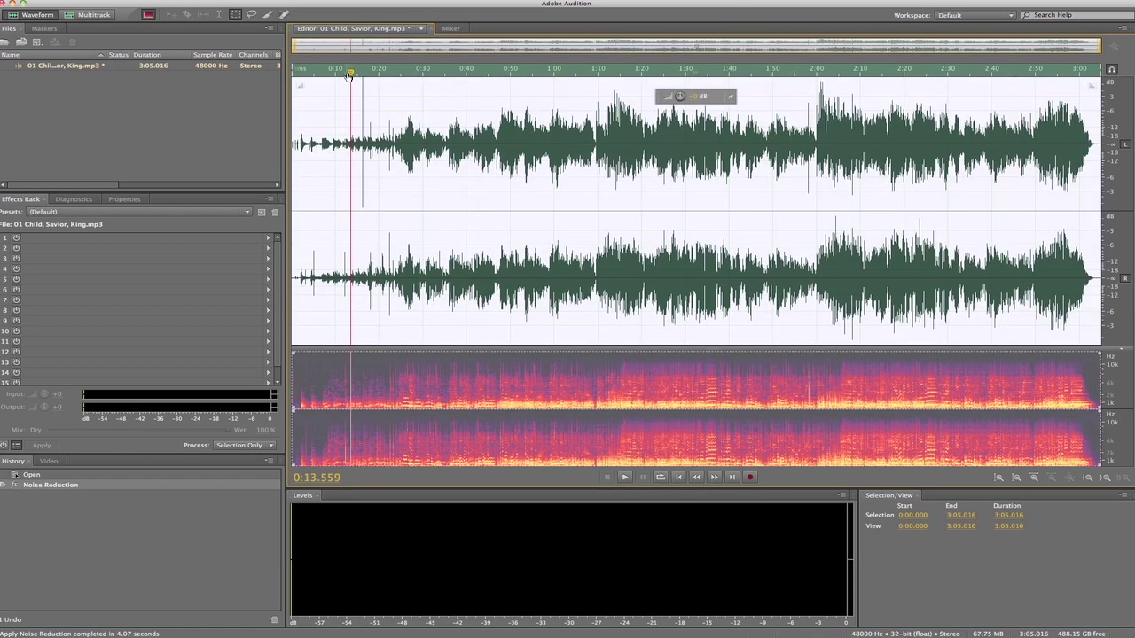
{"action": "left_click_drag", "start_coordinate": [350, 75], "coordinate": [238, 69]}
{"action": "key", "text": "space"}
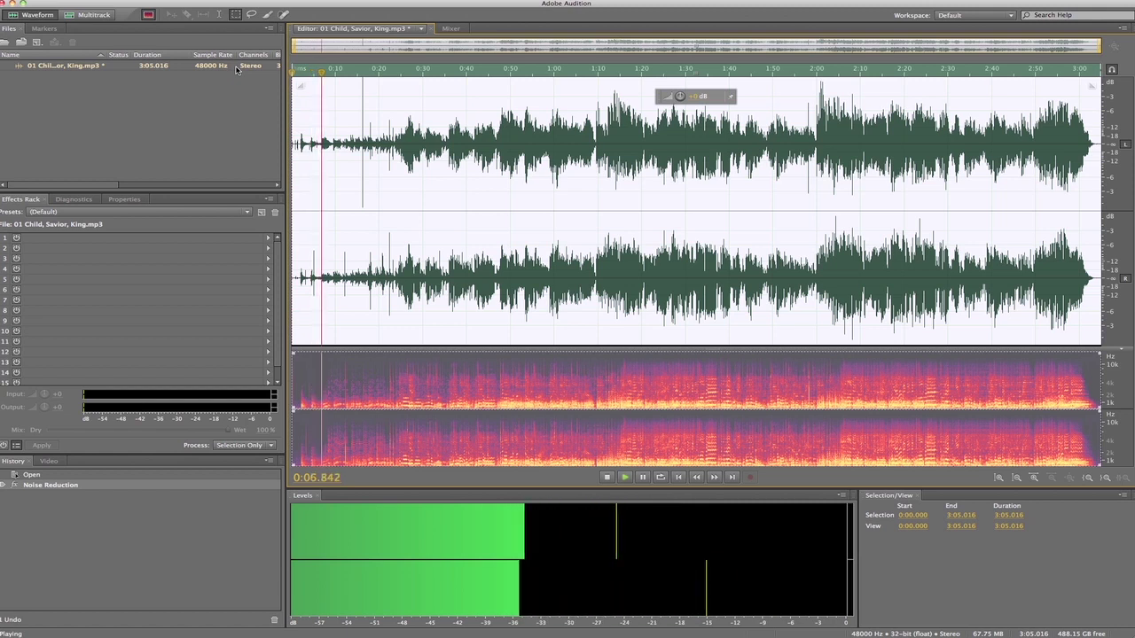
{"action": "key", "text": "space"}
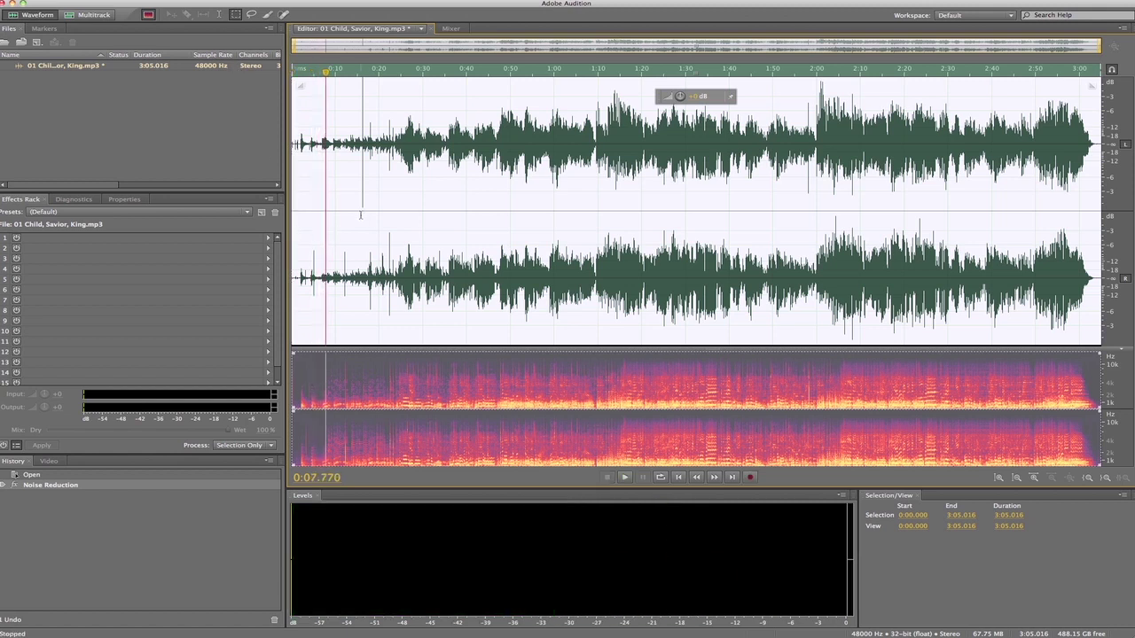
{"action": "left_click", "coordinate": [359, 207]}
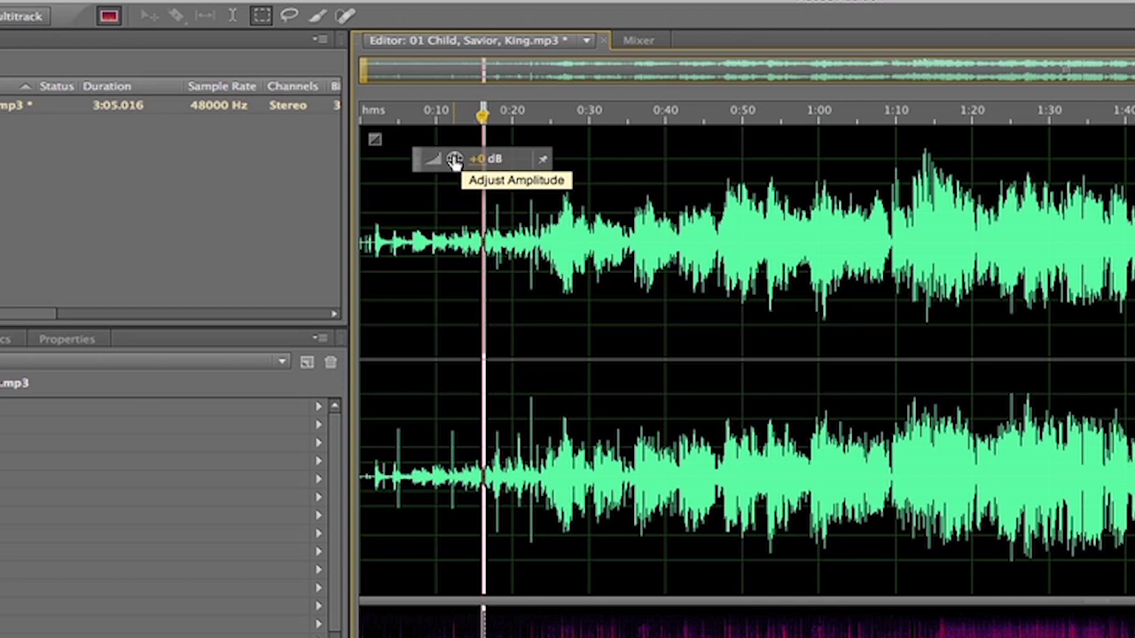
Step: Lower the track's amplitude to about -17 dB and play from about 12 seconds to check it
{"action": "left_click_drag", "start_coordinate": [454, 159], "coordinate": [454, 163]}
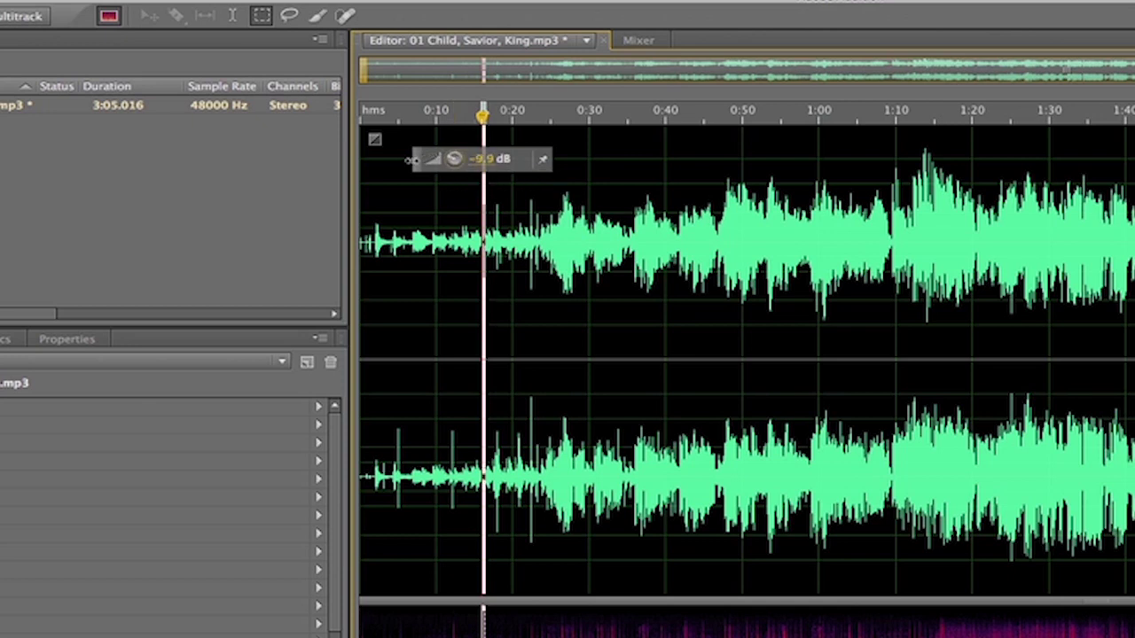
{"action": "left_click_drag", "start_coordinate": [454, 163], "coordinate": [454, 169]}
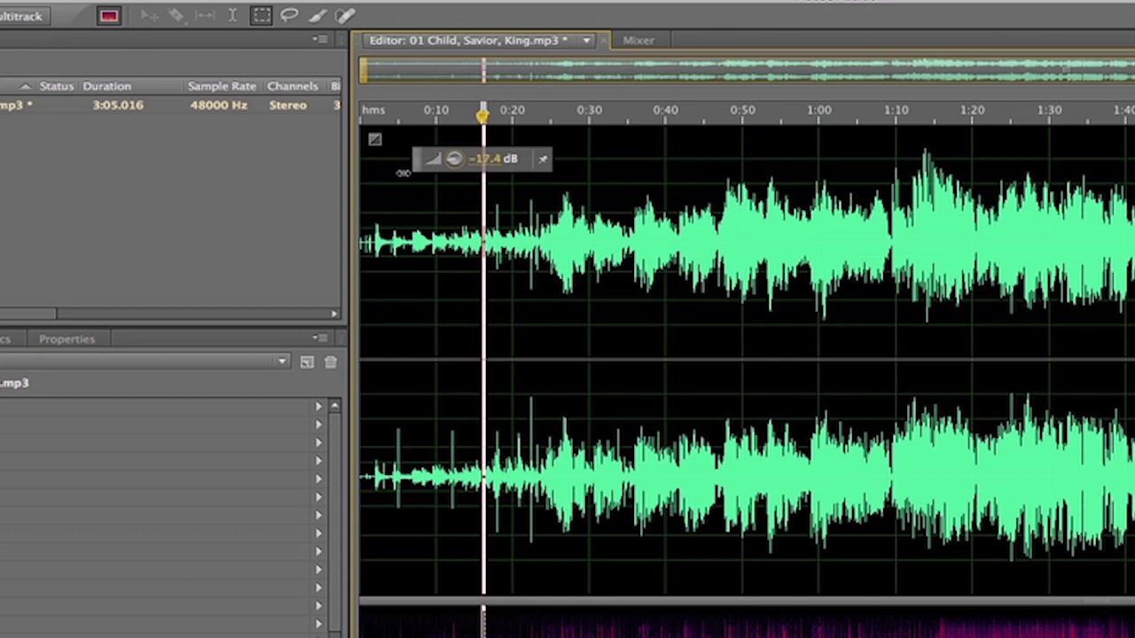
{"action": "left_click_drag", "start_coordinate": [404, 173], "coordinate": [403, 177]}
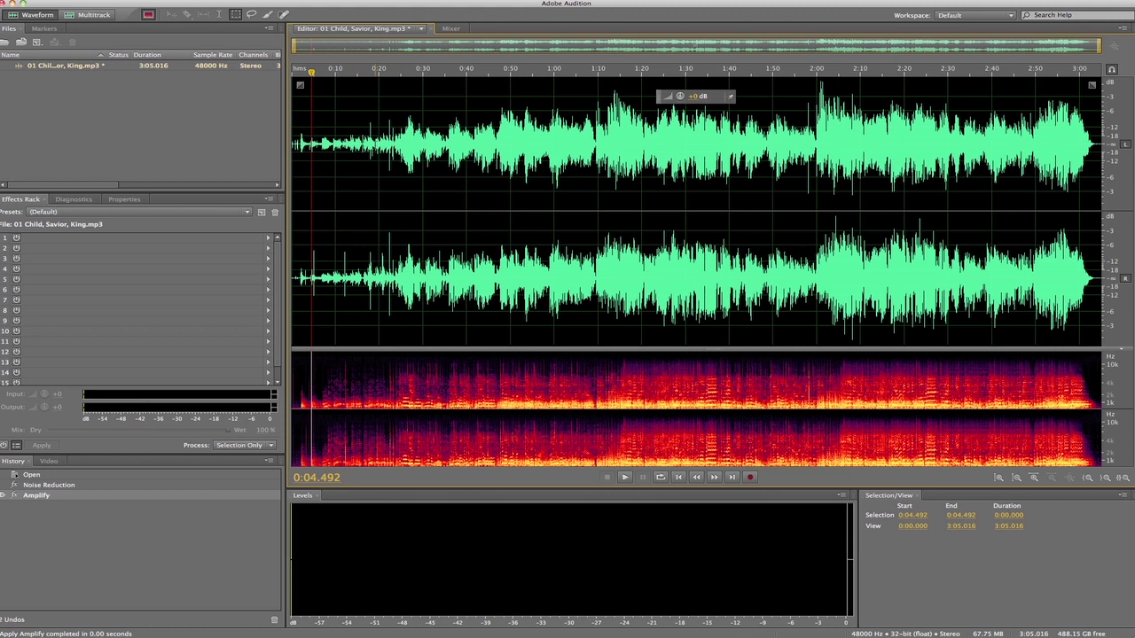
{"action": "left_click", "coordinate": [345, 71]}
{"action": "key", "text": "space"}
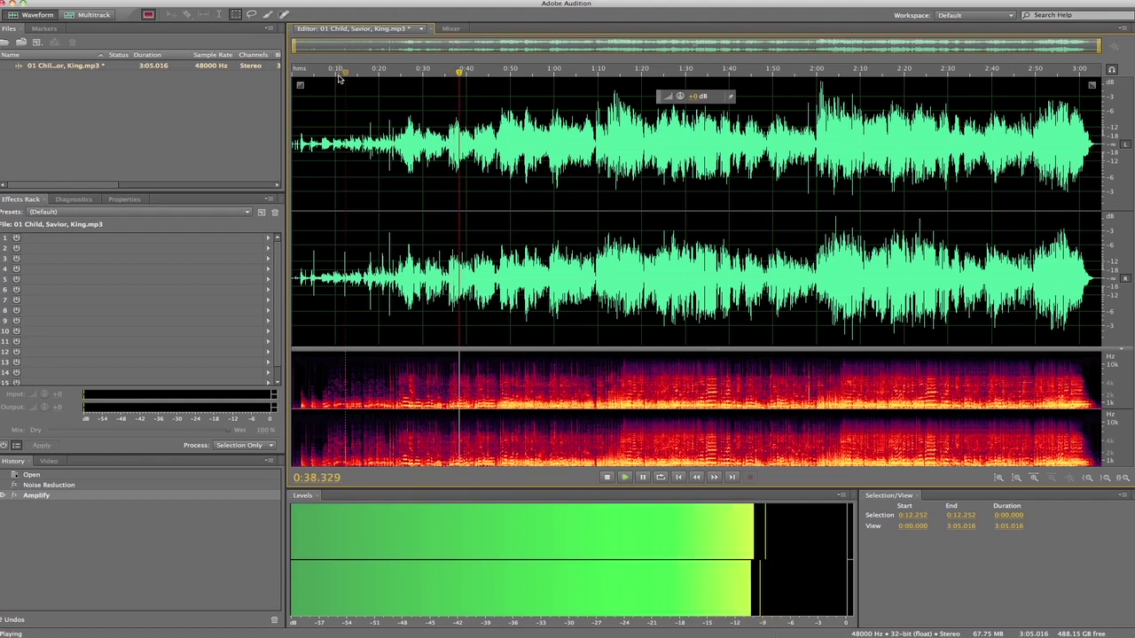
{"action": "key", "text": "space"}
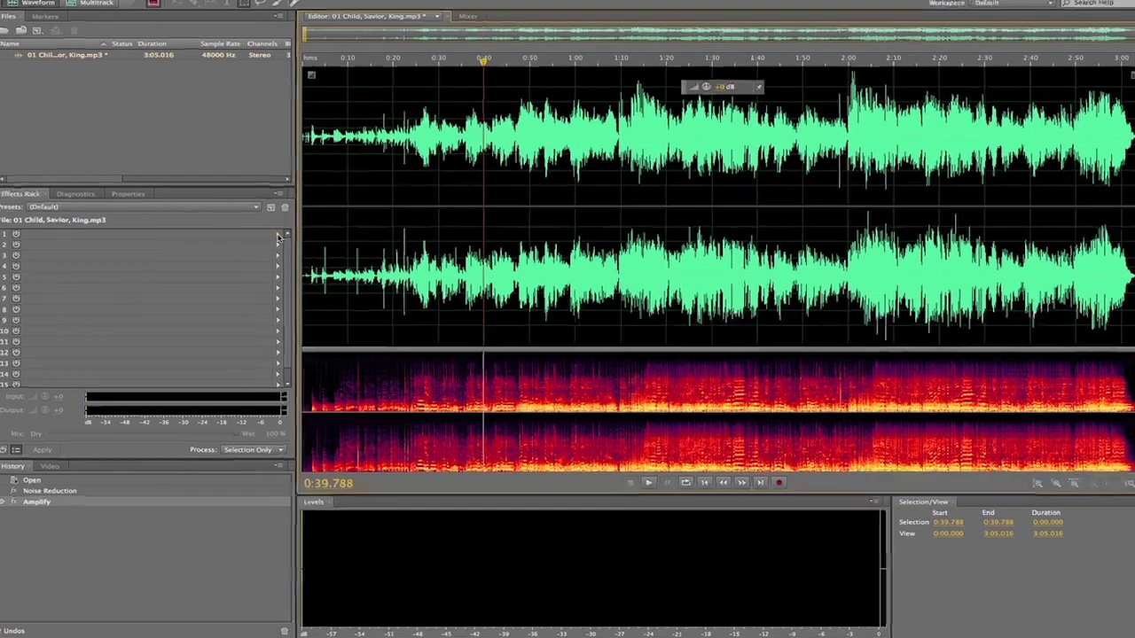
Step: Put Automatic Click Remover in rack slot 1 with default preset, Complexity 20.50, previewed during playback
{"action": "left_click", "coordinate": [266, 240]}
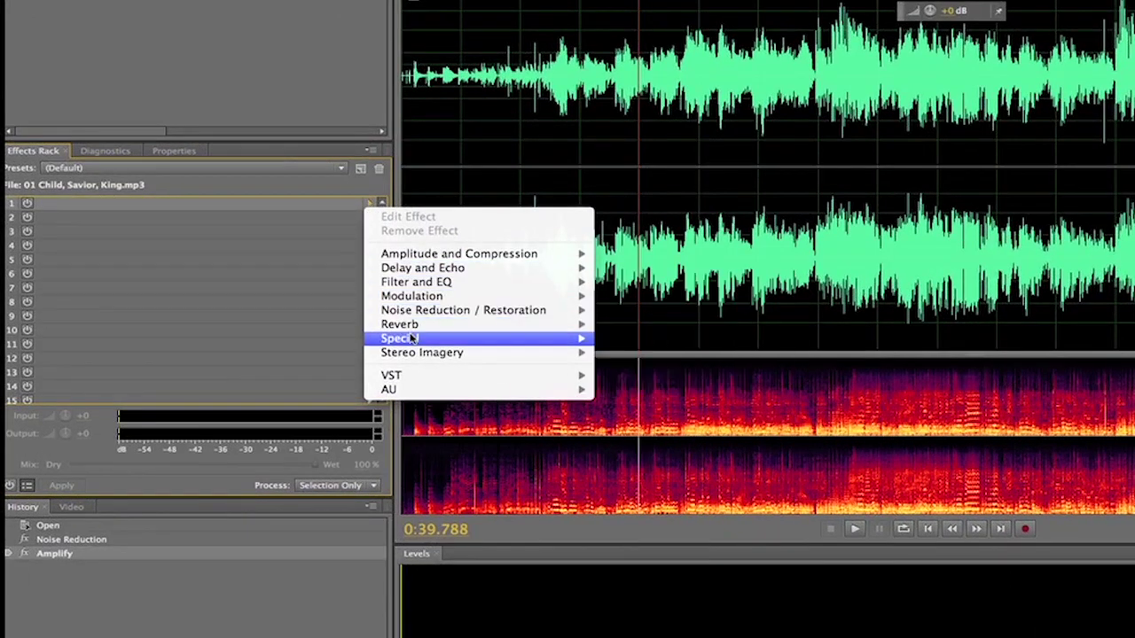
{"action": "mouse_move", "coordinate": [413, 328]}
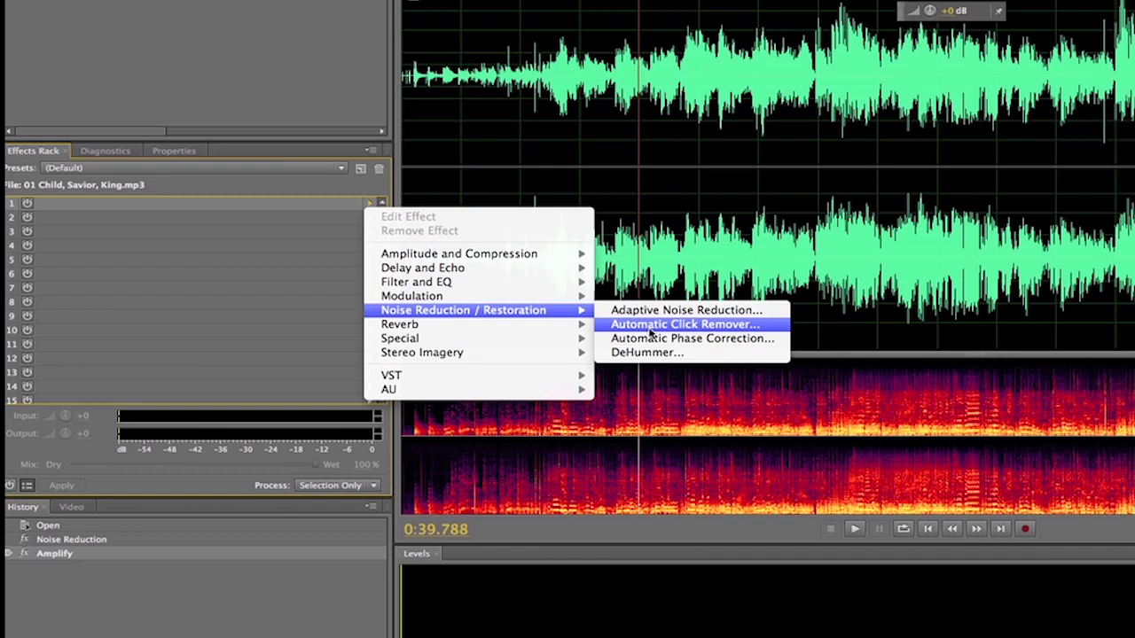
{"action": "left_click", "coordinate": [652, 324]}
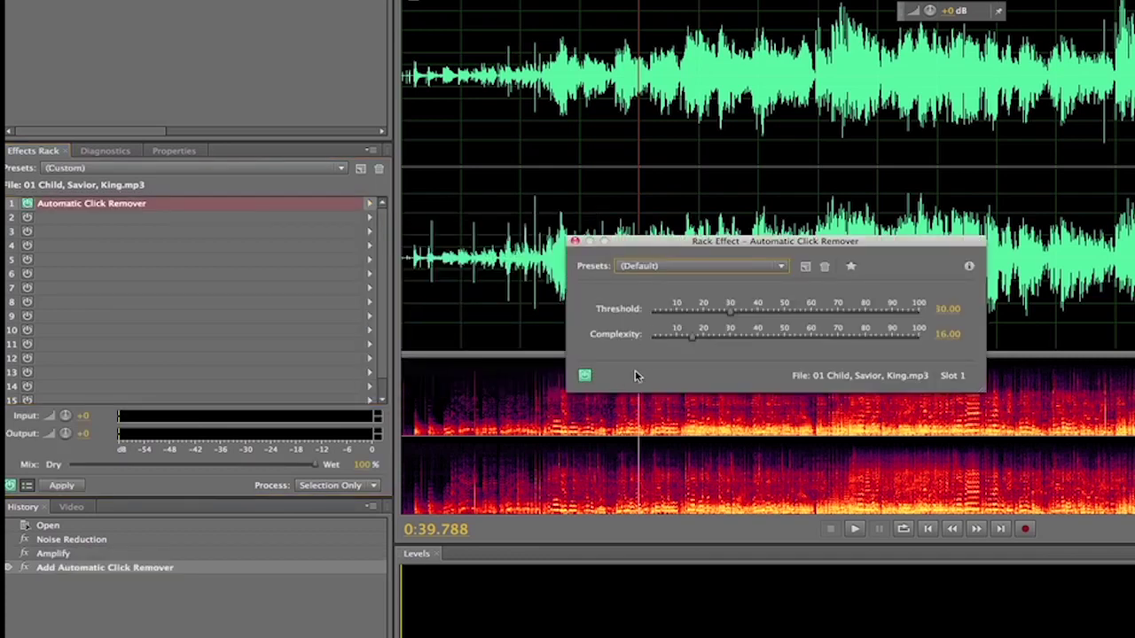
{"action": "left_click", "coordinate": [781, 267]}
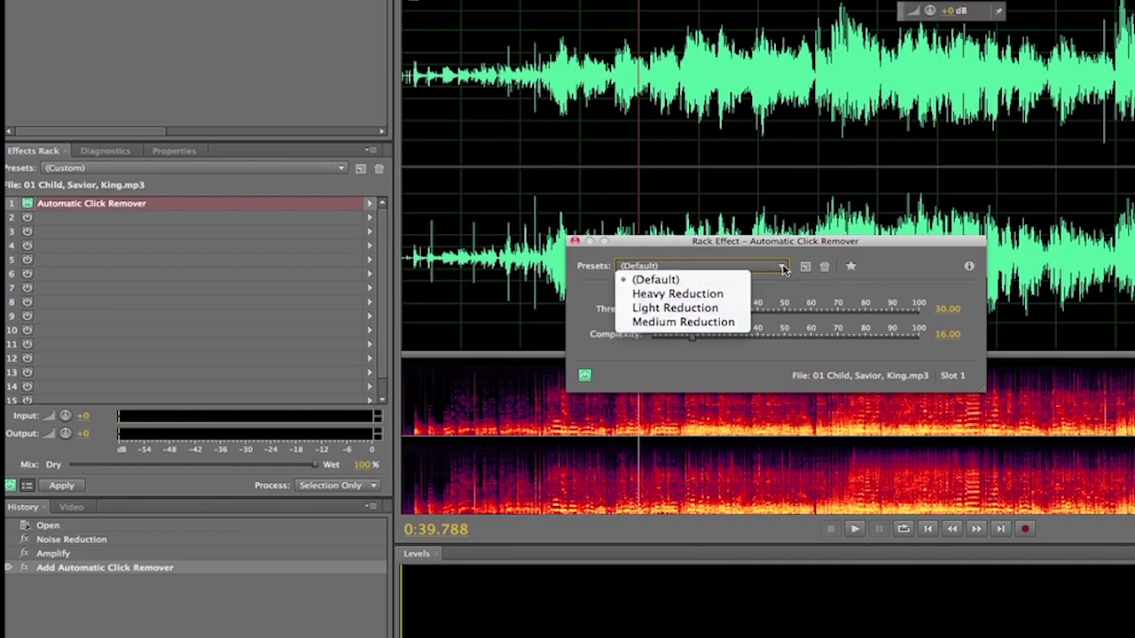
{"action": "left_click", "coordinate": [783, 269]}
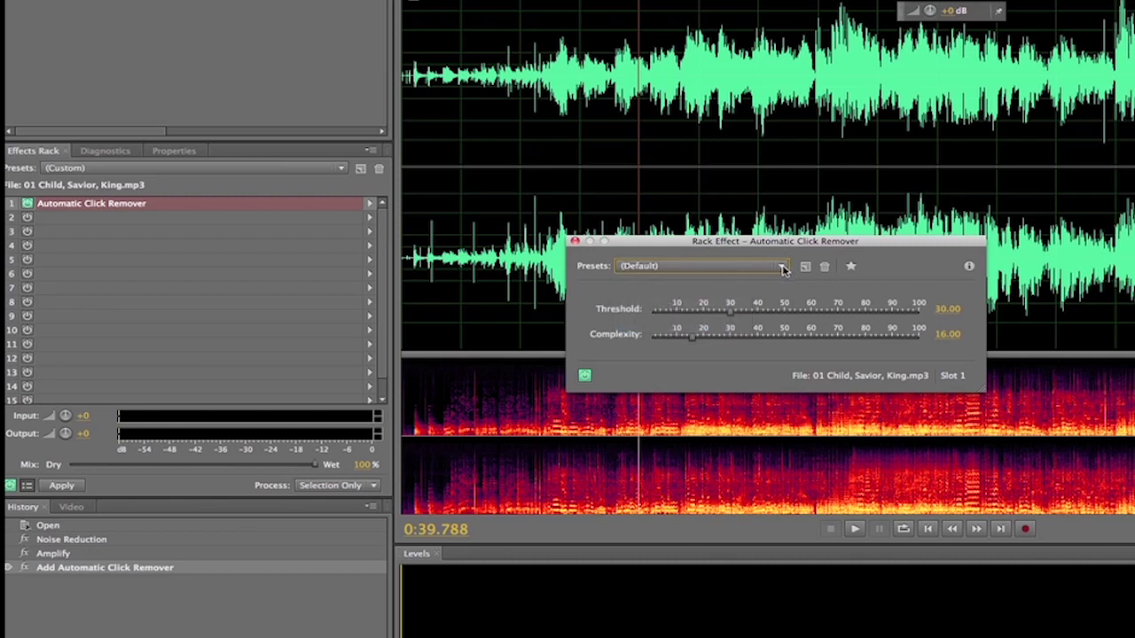
{"action": "key", "text": "space"}
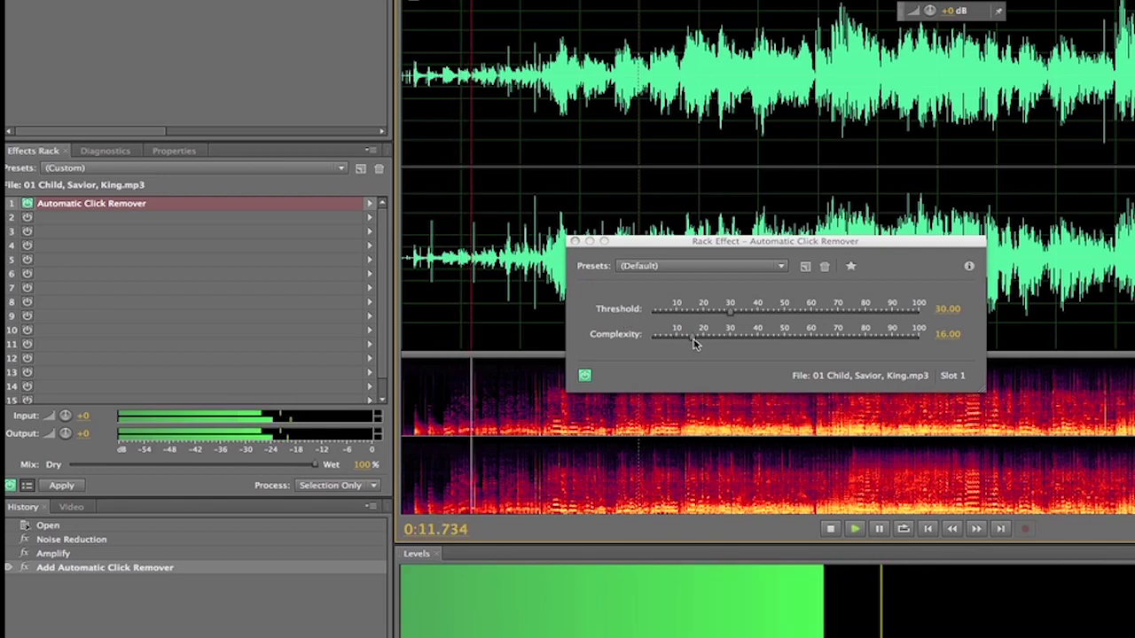
{"action": "left_click_drag", "start_coordinate": [694, 344], "coordinate": [704, 344]}
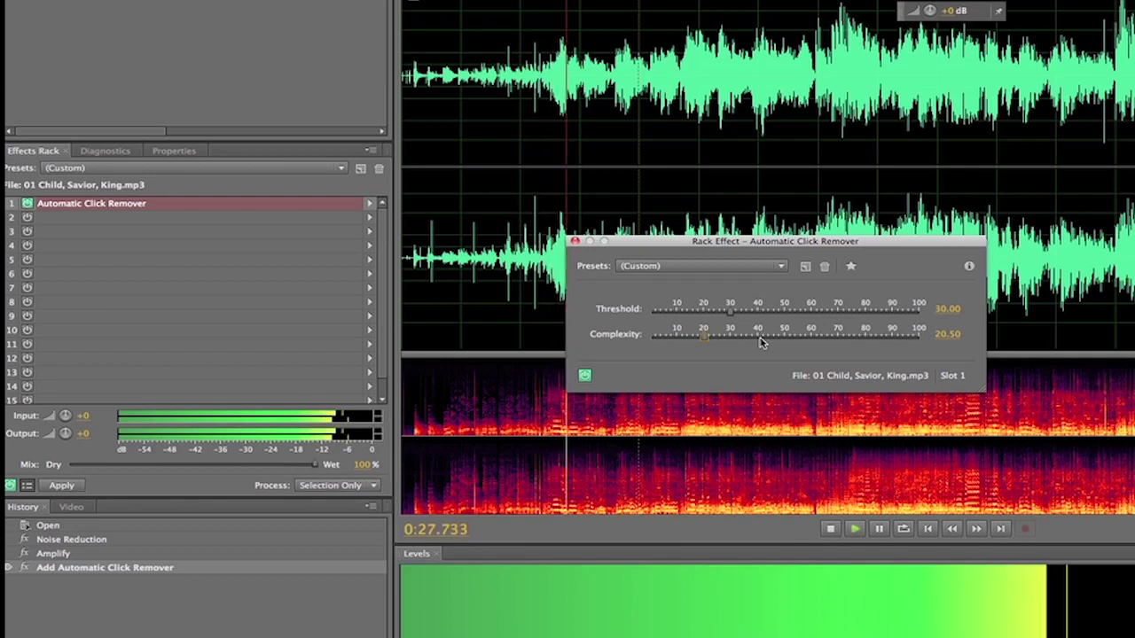
{"action": "key", "text": "space"}
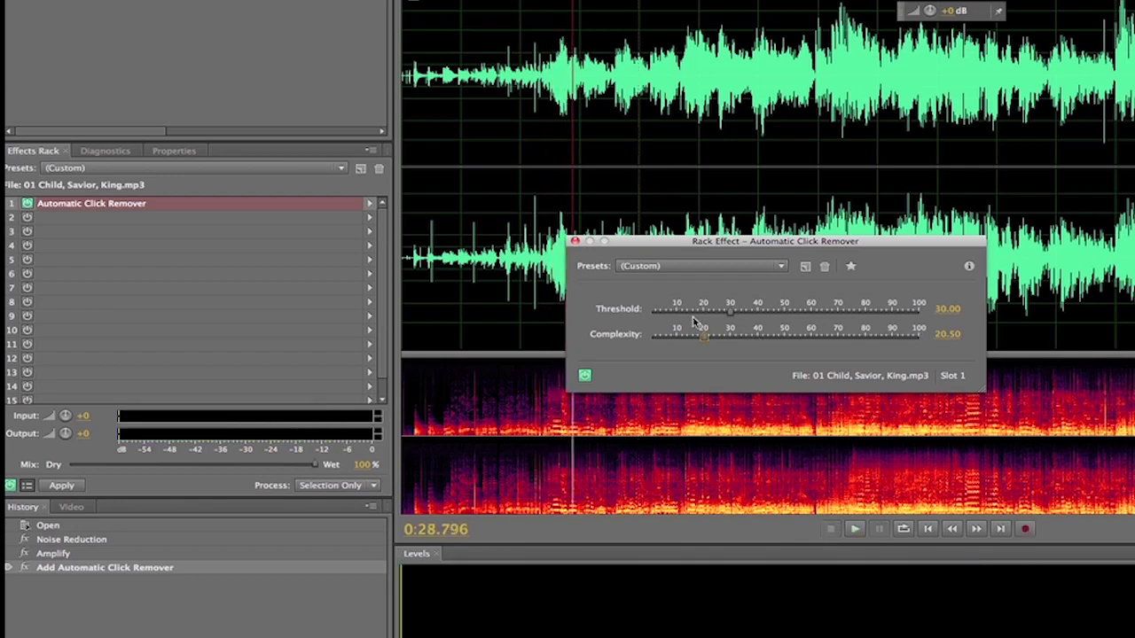
{"action": "left_click", "coordinate": [574, 242]}
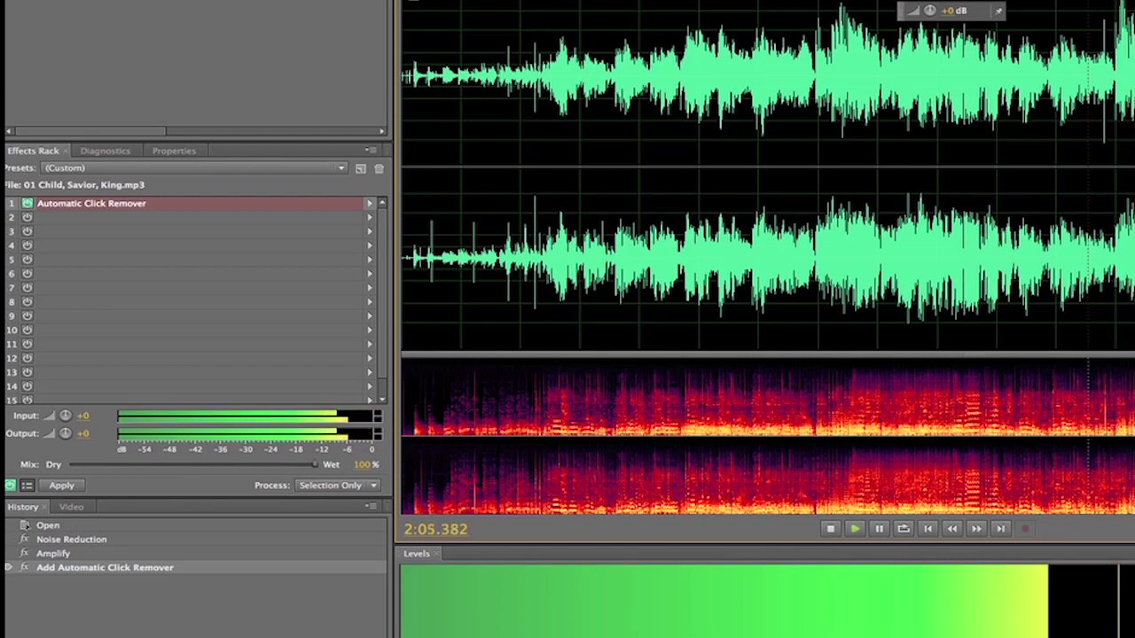
{"action": "key", "text": "space"}
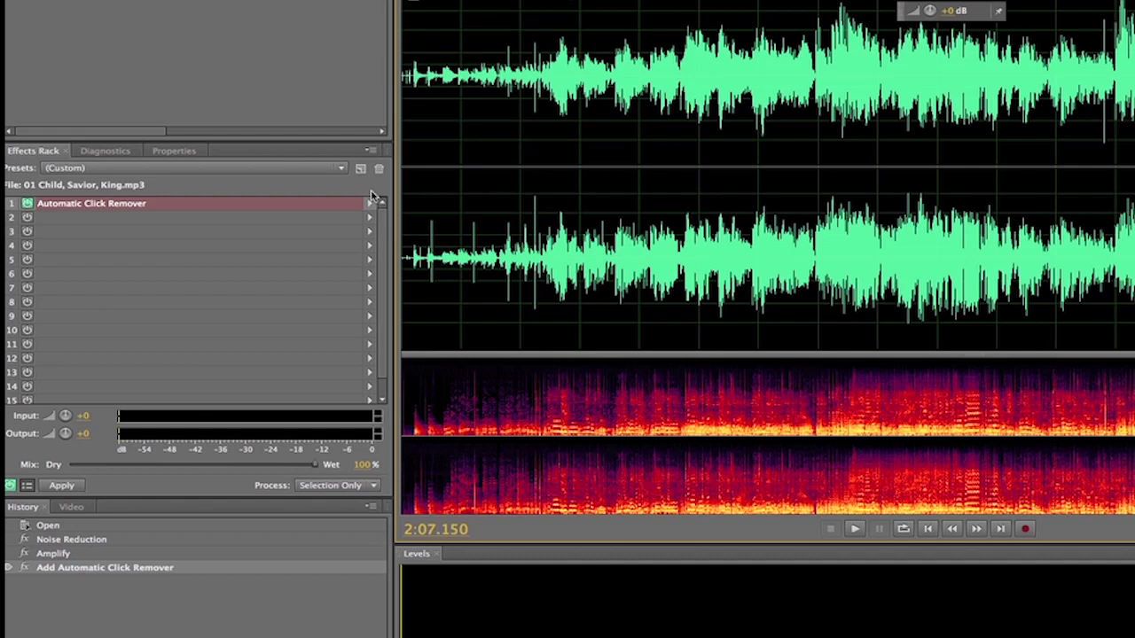
Step: Put a Graphic Equalizer (10 Bands) in rack slot 2, preview it, and open its presets
{"action": "left_click", "coordinate": [370, 218]}
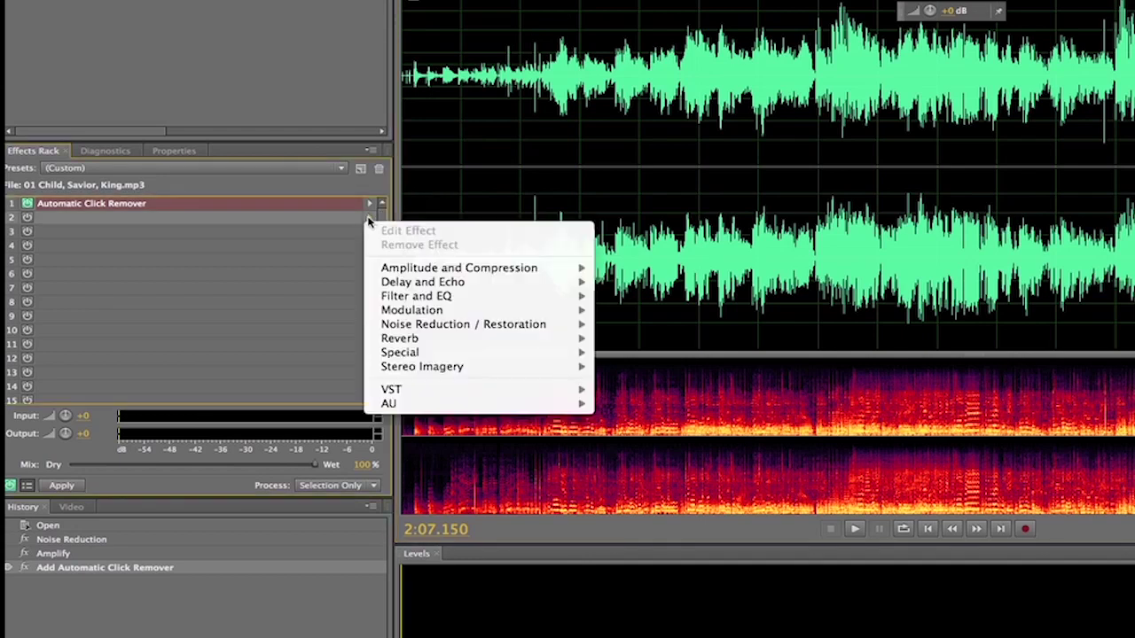
{"action": "mouse_move", "coordinate": [395, 283]}
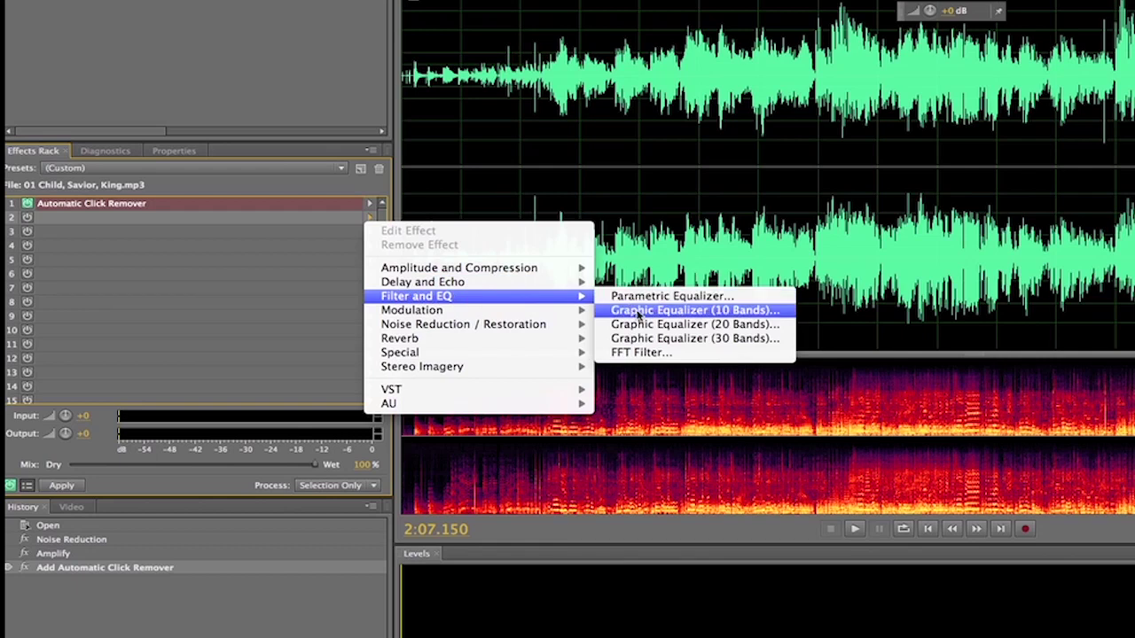
{"action": "left_click", "coordinate": [637, 310]}
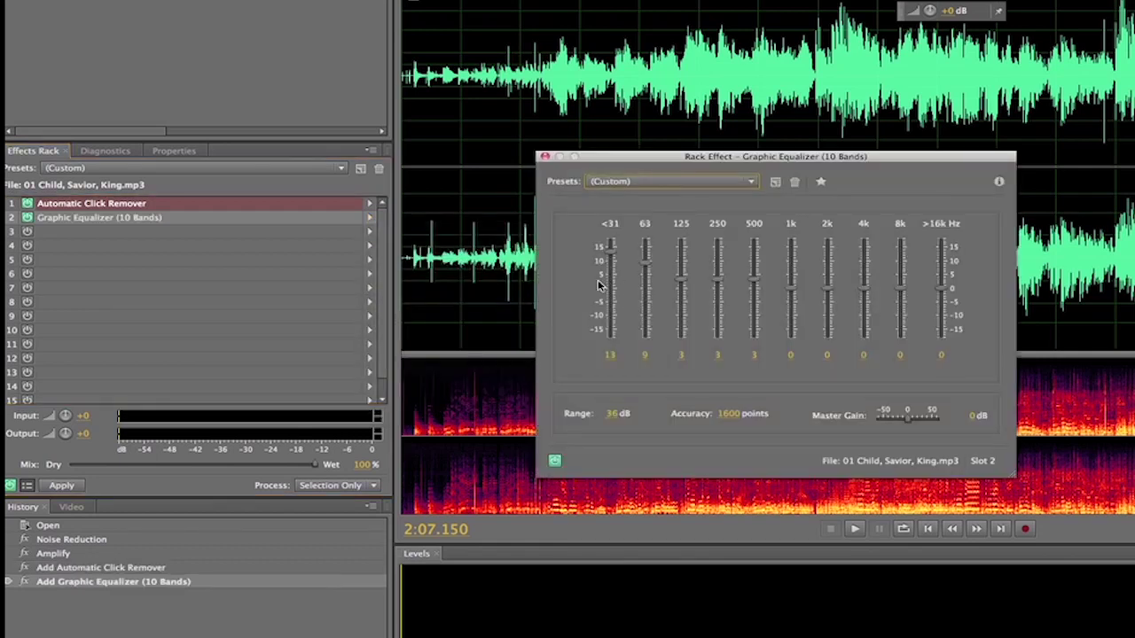
{"action": "key", "text": "space"}
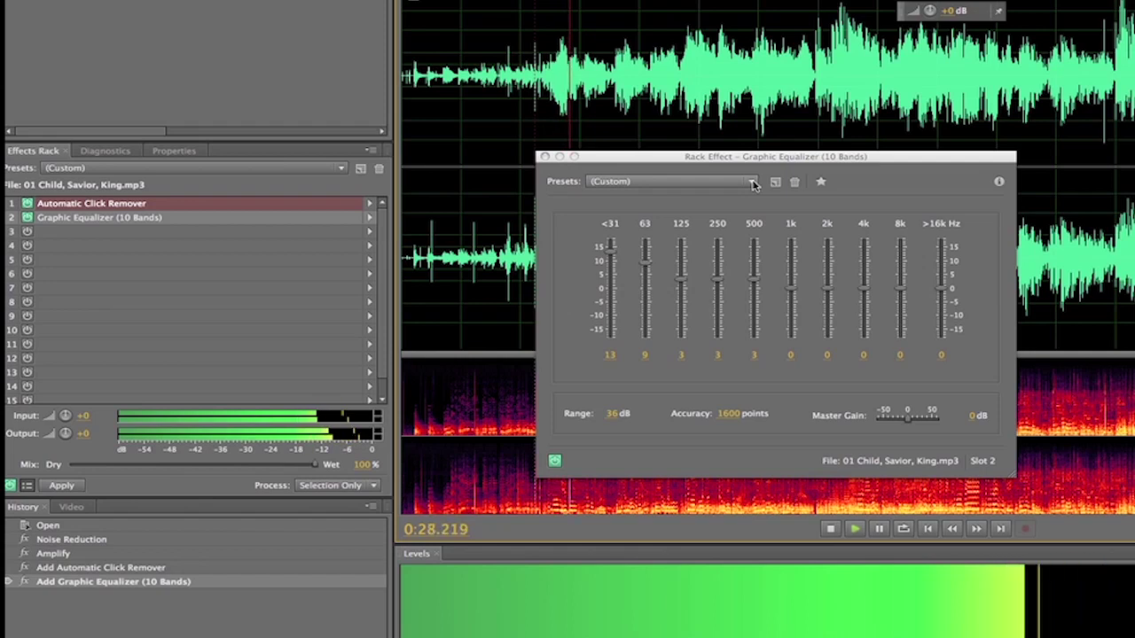
{"action": "left_click", "coordinate": [753, 183]}
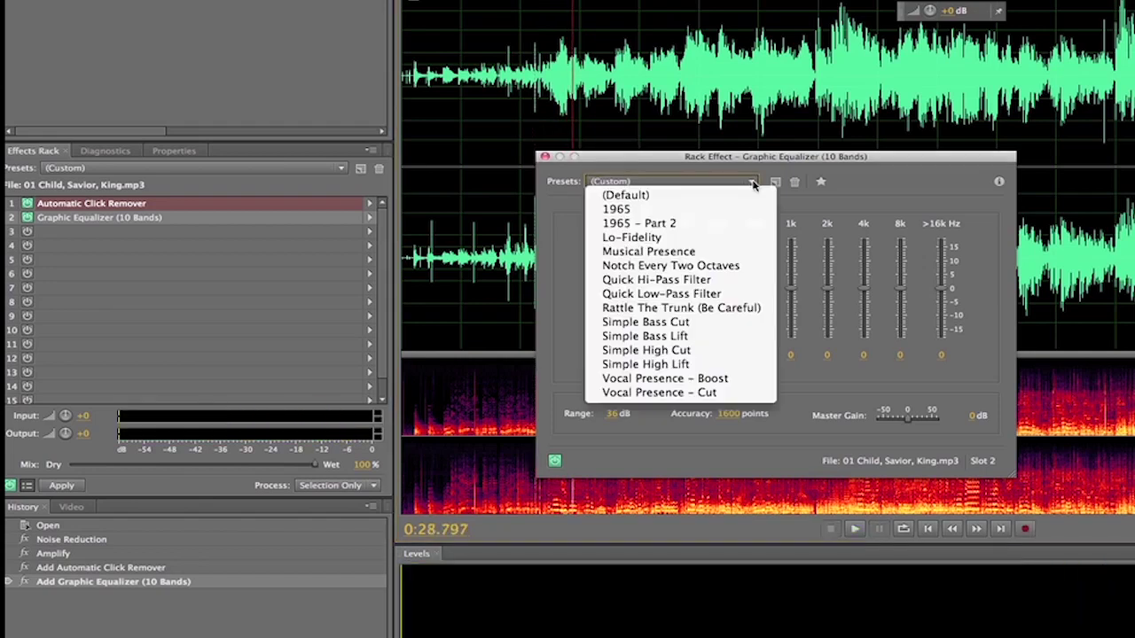
Step: Apply the Vocal Presence – Boost preset, then raise the 4k, 8k and <31 Hz bands while previewing
{"action": "left_click", "coordinate": [659, 379]}
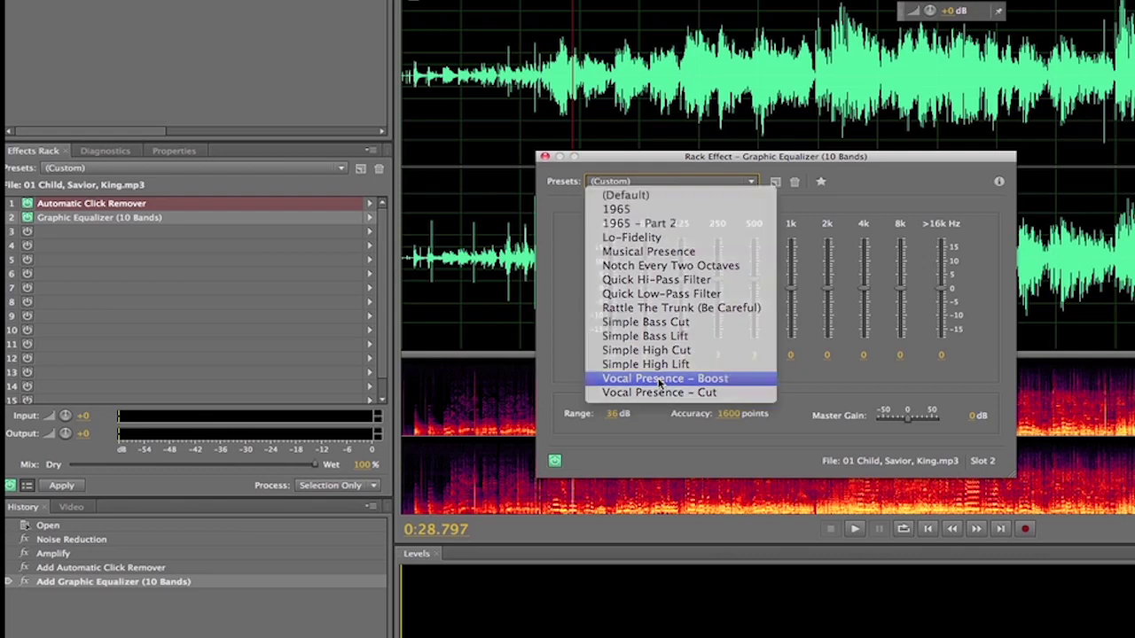
{"action": "key", "text": "space"}
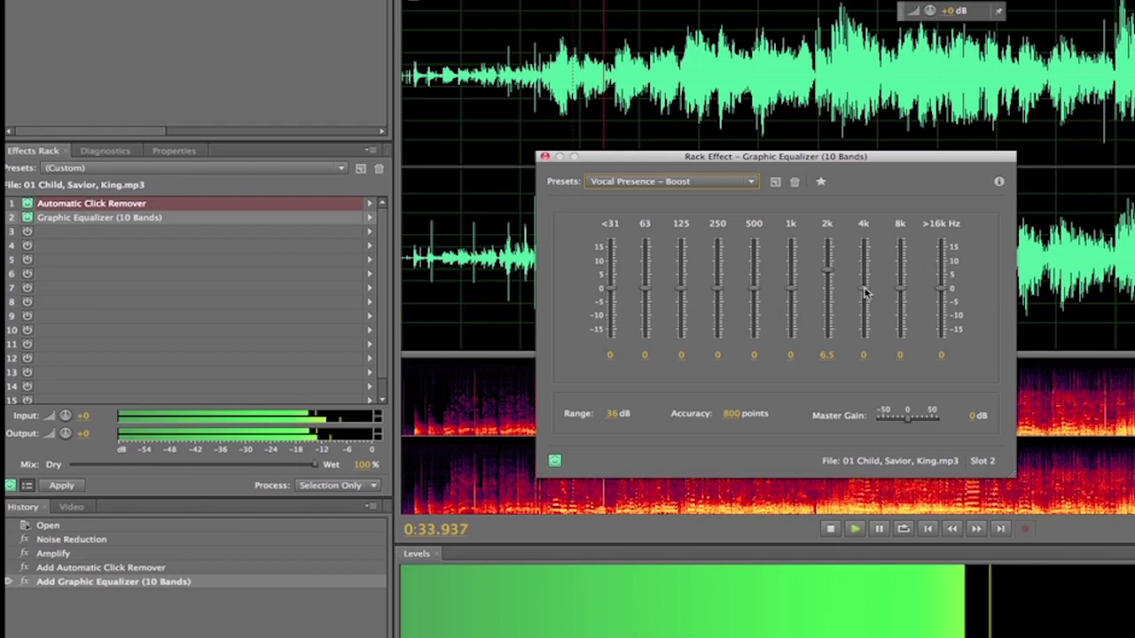
{"action": "left_click_drag", "start_coordinate": [868, 296], "coordinate": [866, 291]}
{"action": "left_click_drag", "start_coordinate": [866, 286], "coordinate": [941, 282]}
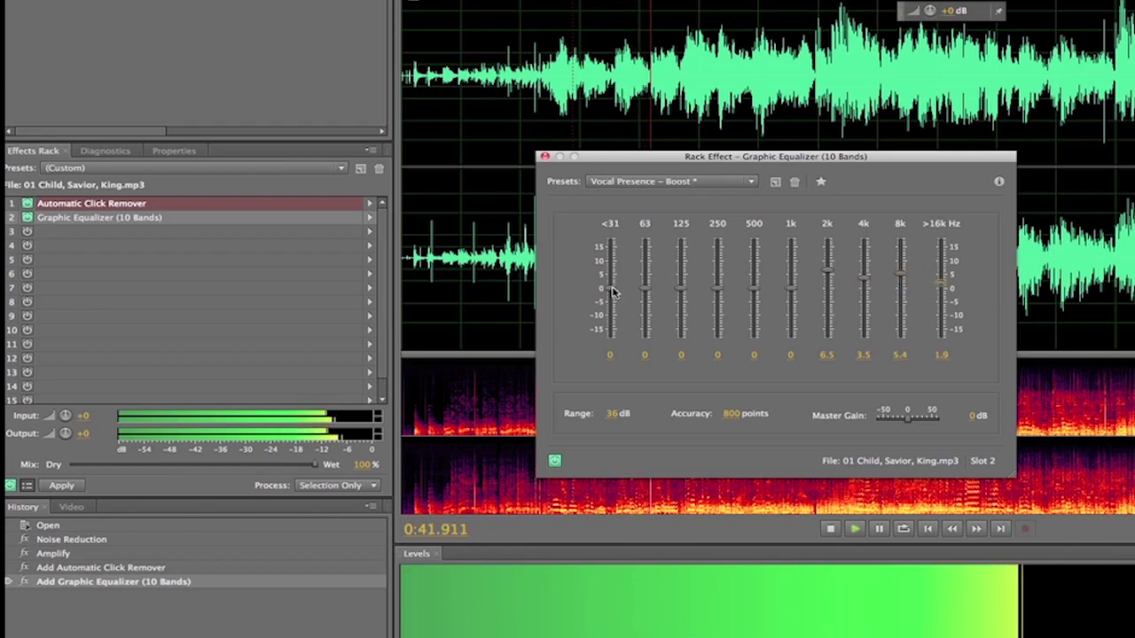
{"action": "left_click_drag", "start_coordinate": [611, 288], "coordinate": [677, 276]}
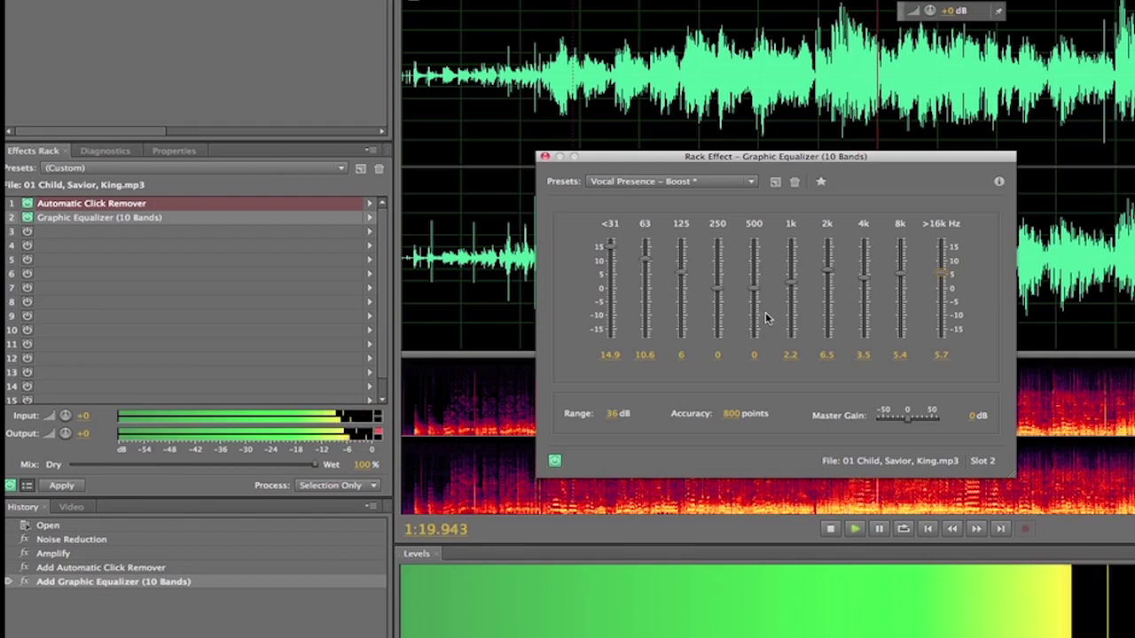
{"action": "key", "text": "space"}
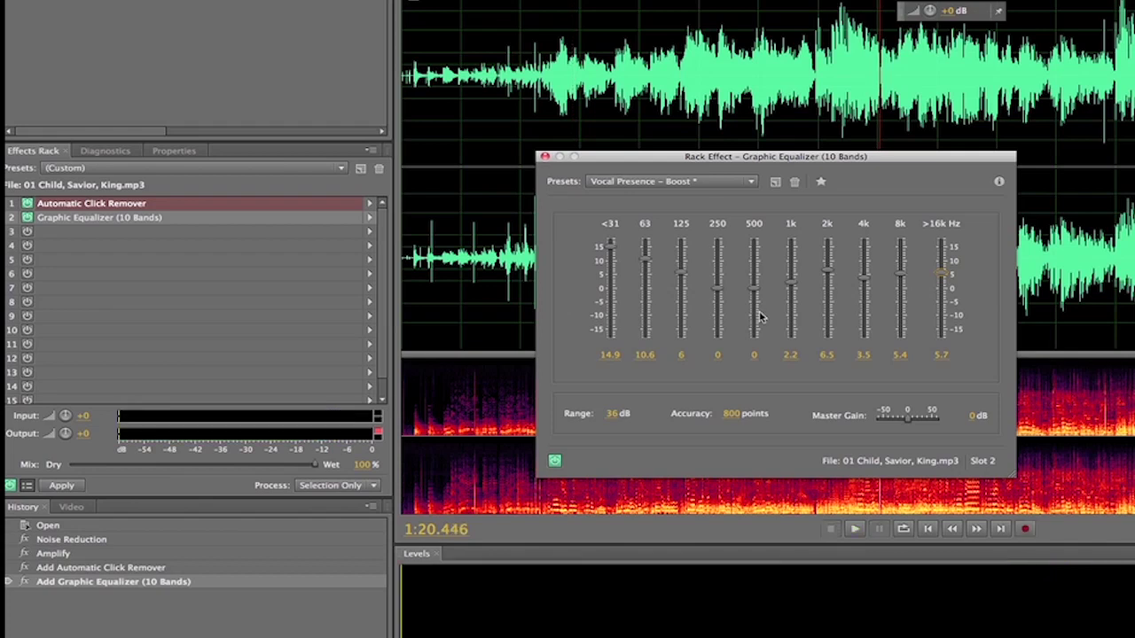
Step: Close the equalizer settings, add Full Reverb to rack slot 3, and start a preview
{"action": "left_click", "coordinate": [545, 157]}
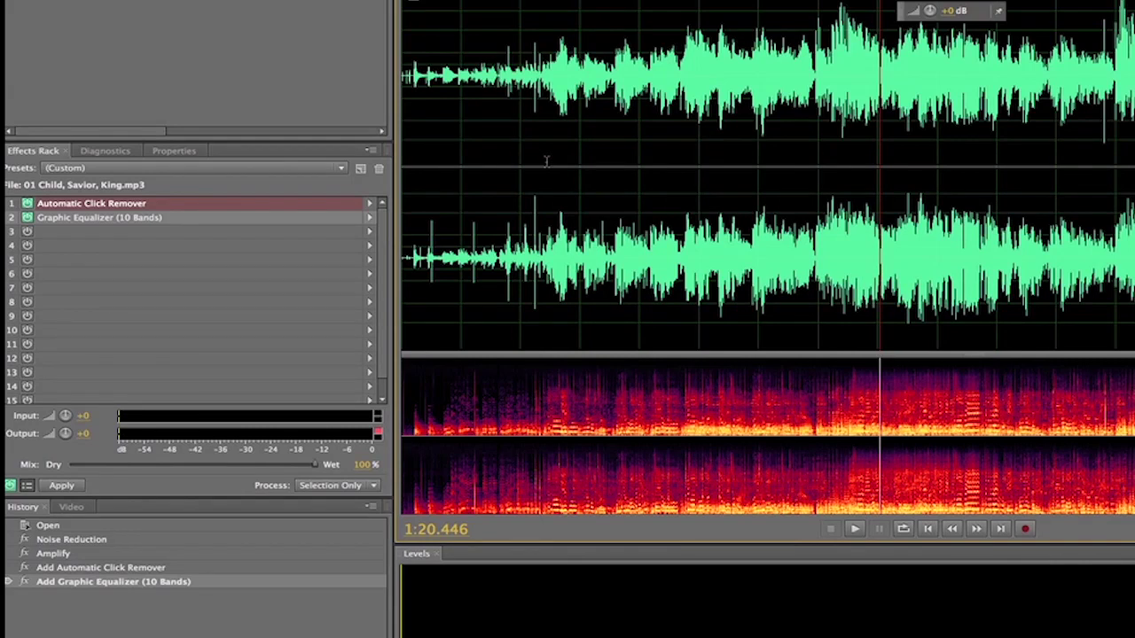
{"action": "left_click", "coordinate": [370, 232]}
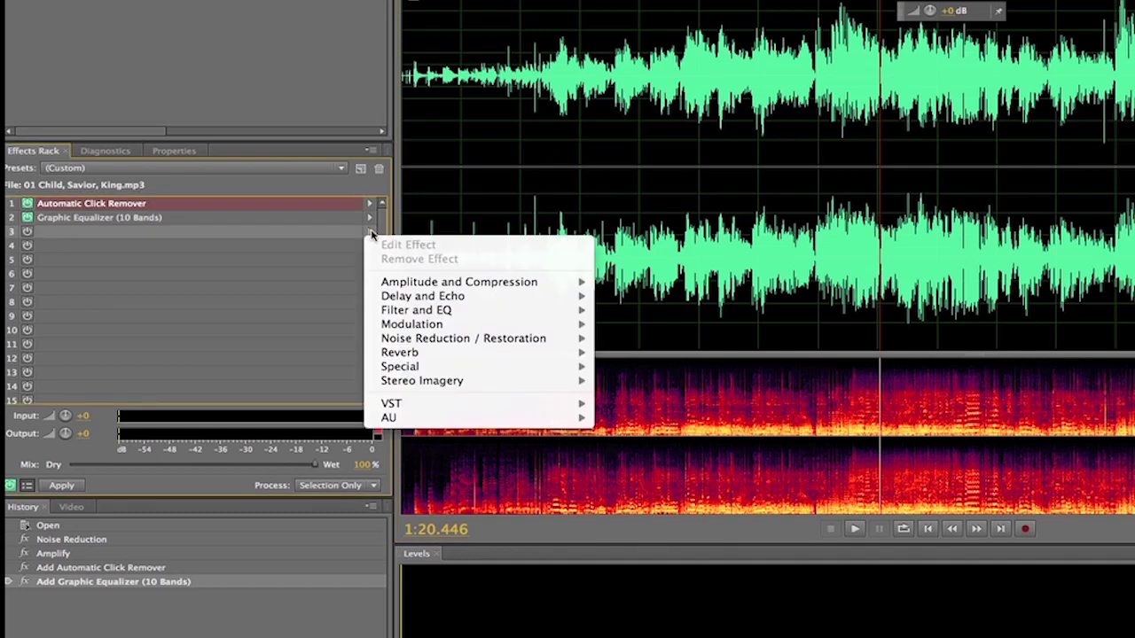
{"action": "mouse_move", "coordinate": [399, 356]}
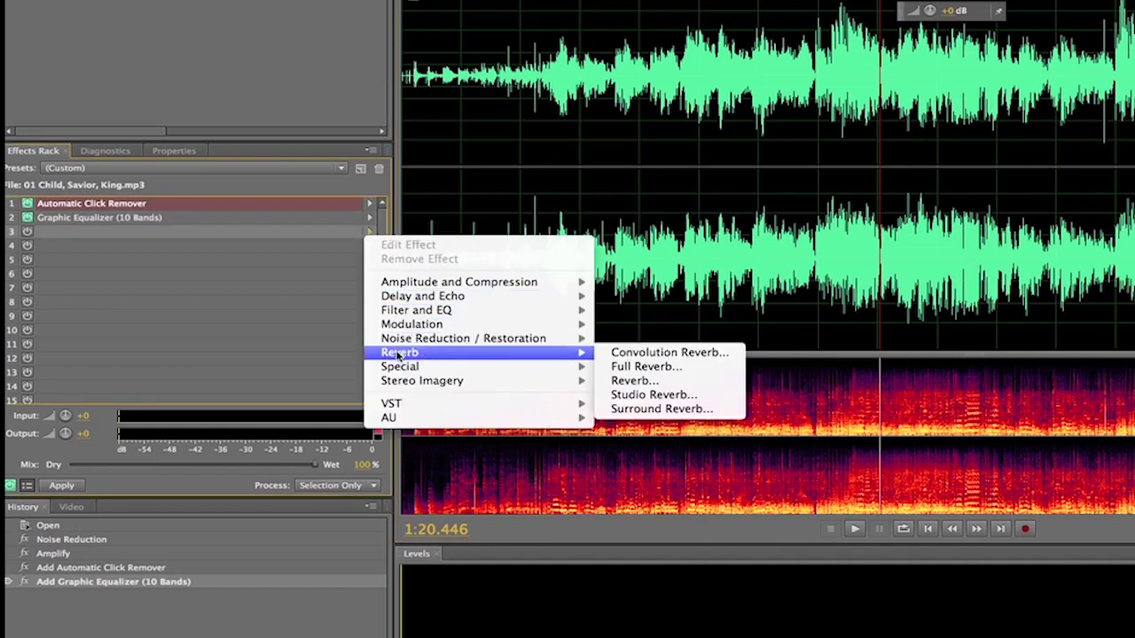
{"action": "left_click", "coordinate": [644, 367]}
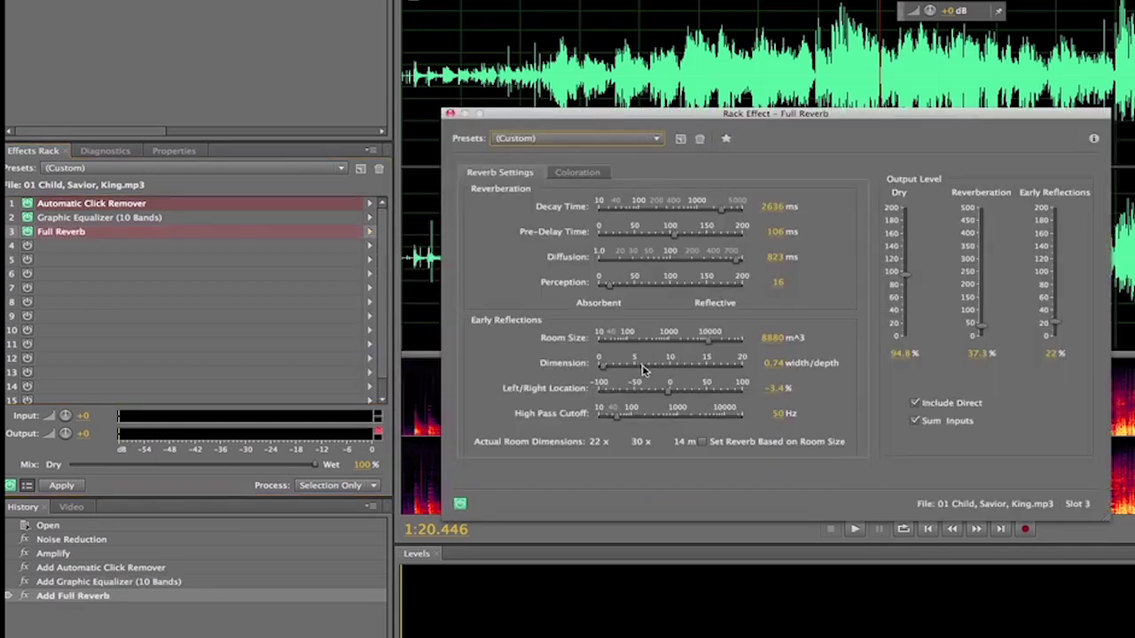
{"action": "key", "text": "space"}
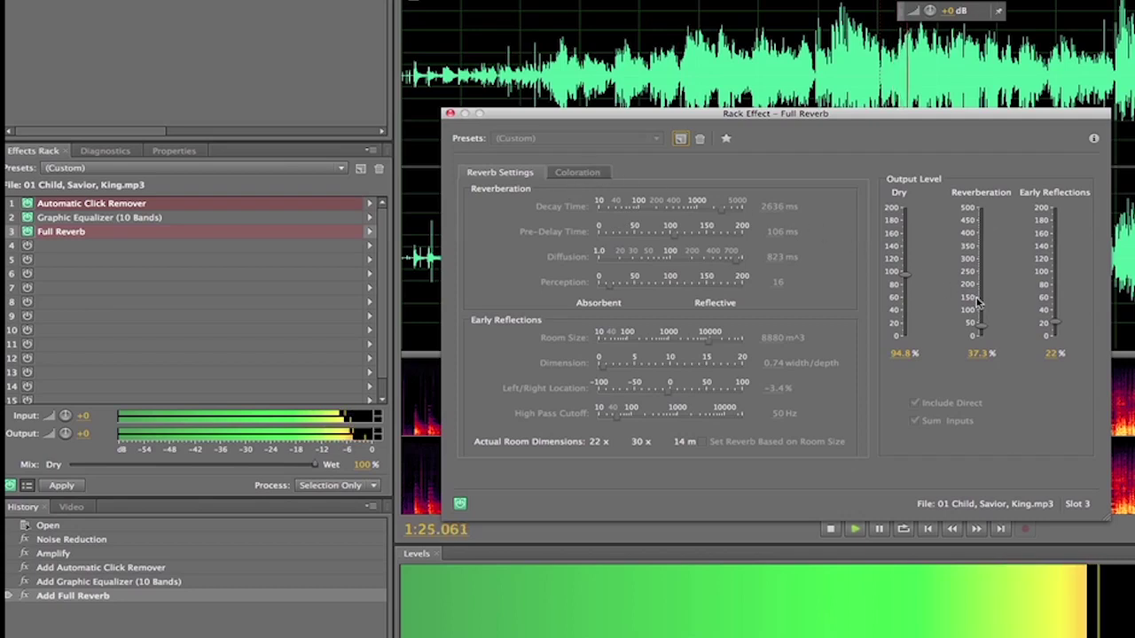
Step: Raise the reverberation output to 274.3% and early reflections to 120.3%, then stop playback
{"action": "left_click_drag", "start_coordinate": [979, 331], "coordinate": [980, 265]}
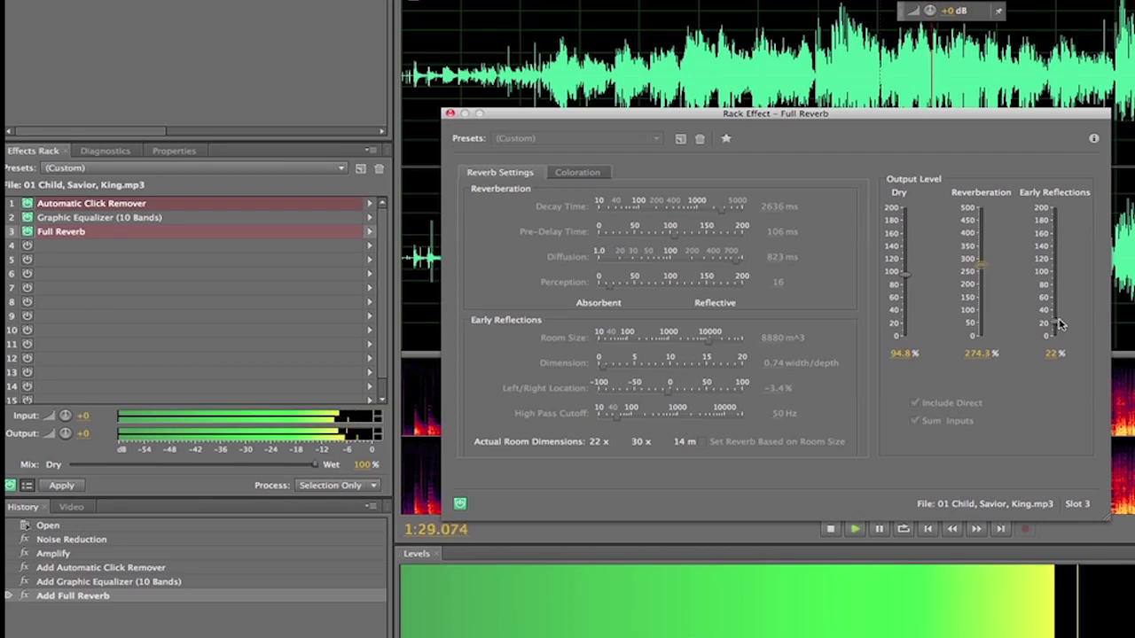
{"action": "left_click_drag", "start_coordinate": [1049, 323], "coordinate": [1055, 264]}
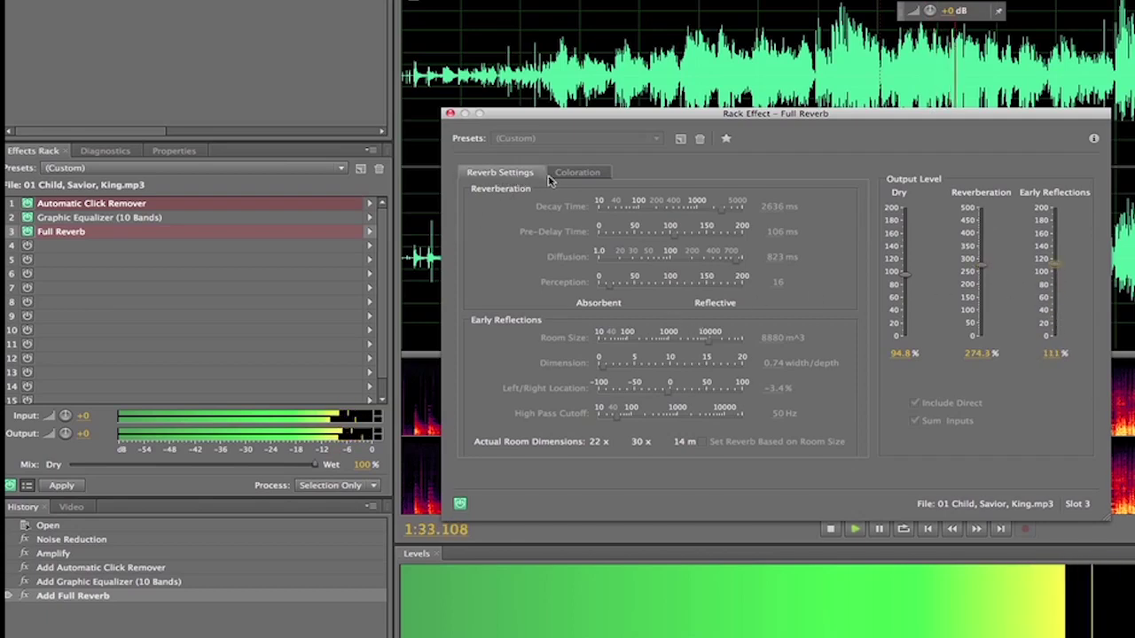
{"action": "left_click", "coordinate": [586, 176]}
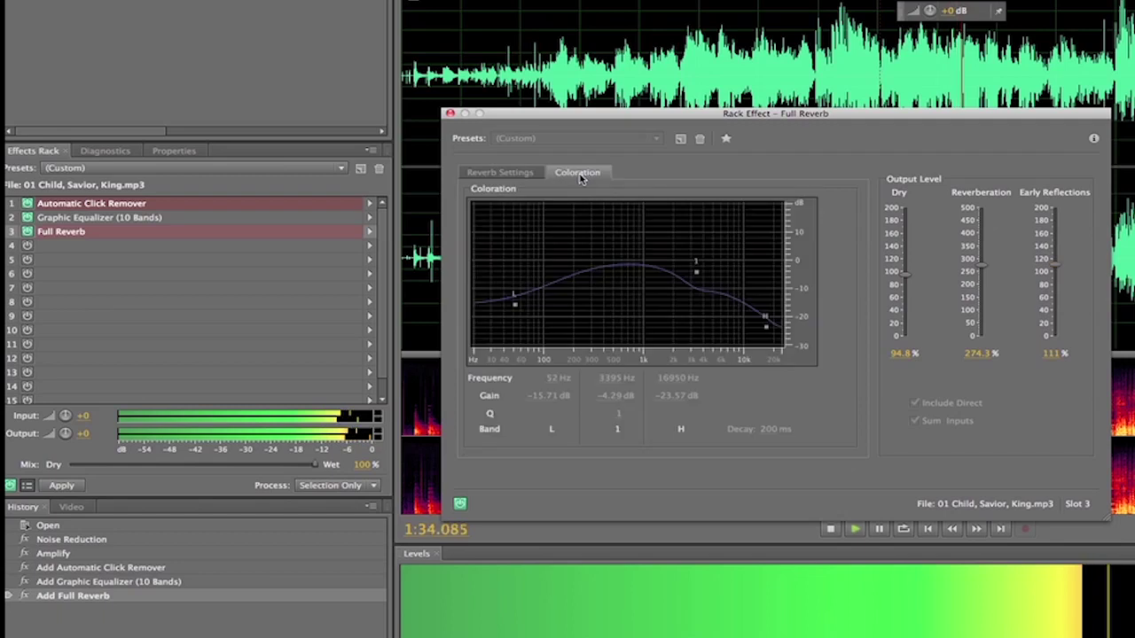
{"action": "left_click", "coordinate": [526, 176]}
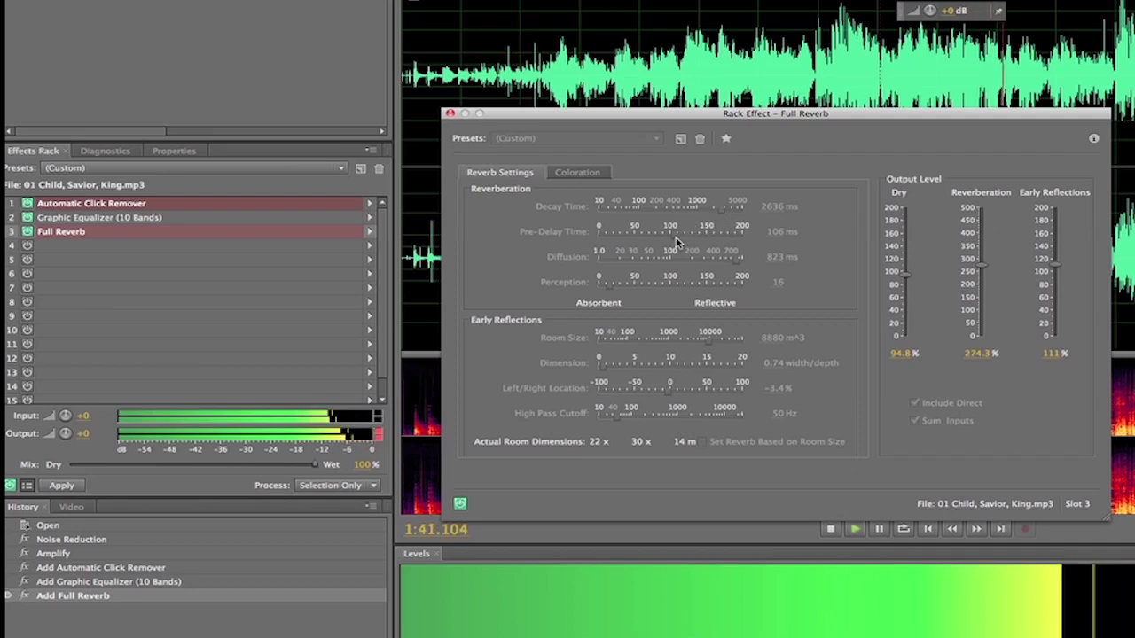
{"action": "left_click_drag", "start_coordinate": [1055, 268], "coordinate": [1055, 258]}
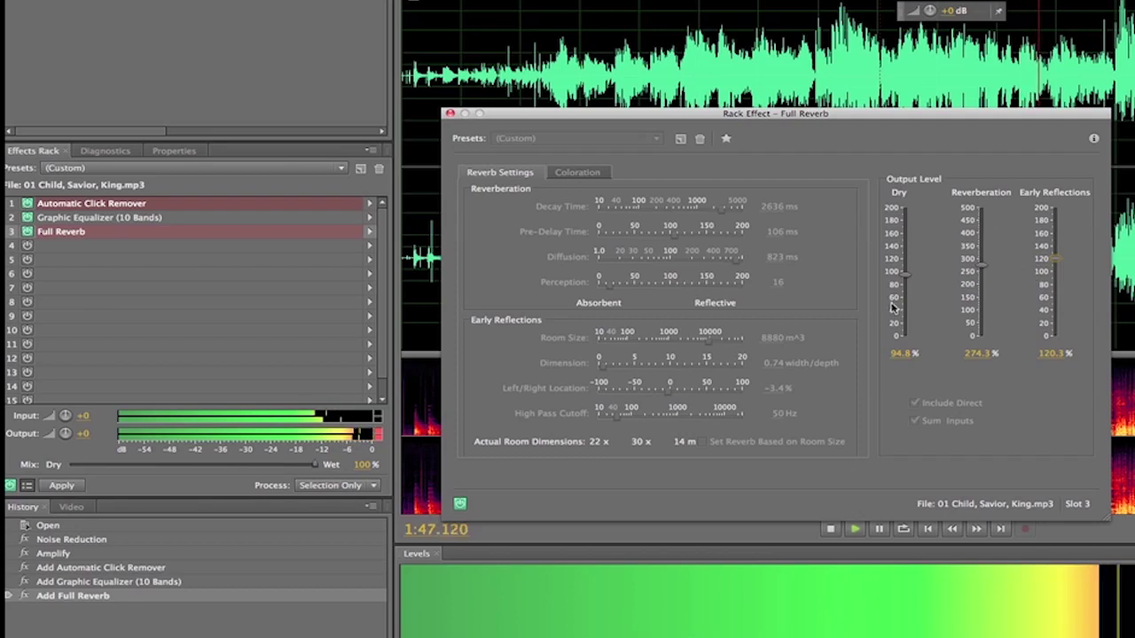
{"action": "key", "text": "space"}
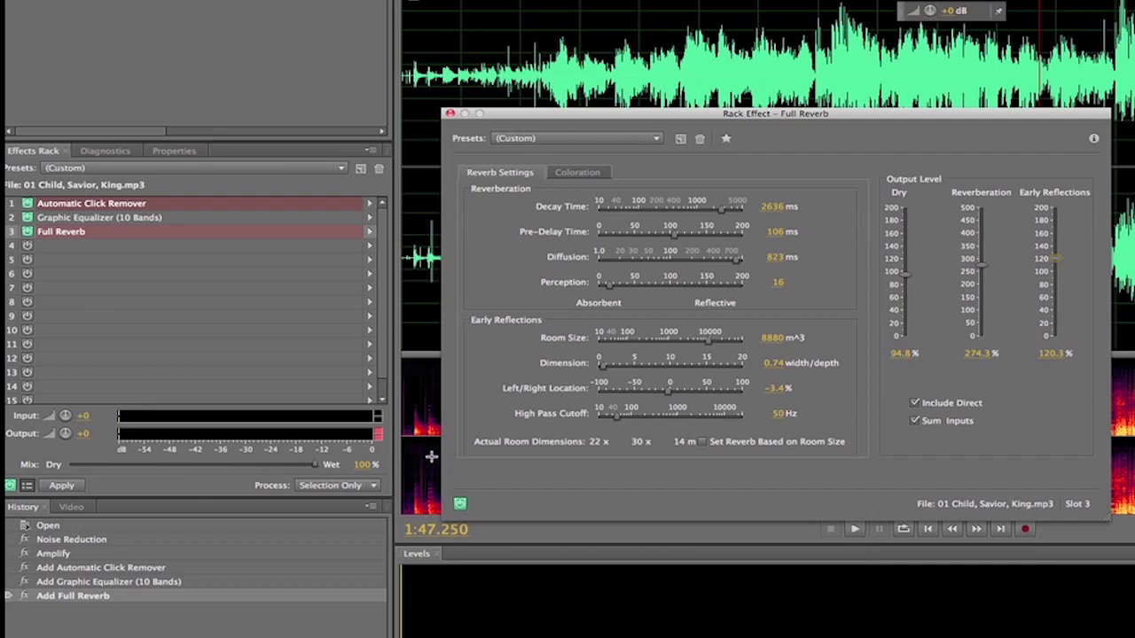
Step: Load the Theatre (Crisp) reverb preset (1928 ms decay) and listen to it
{"action": "left_click", "coordinate": [654, 140]}
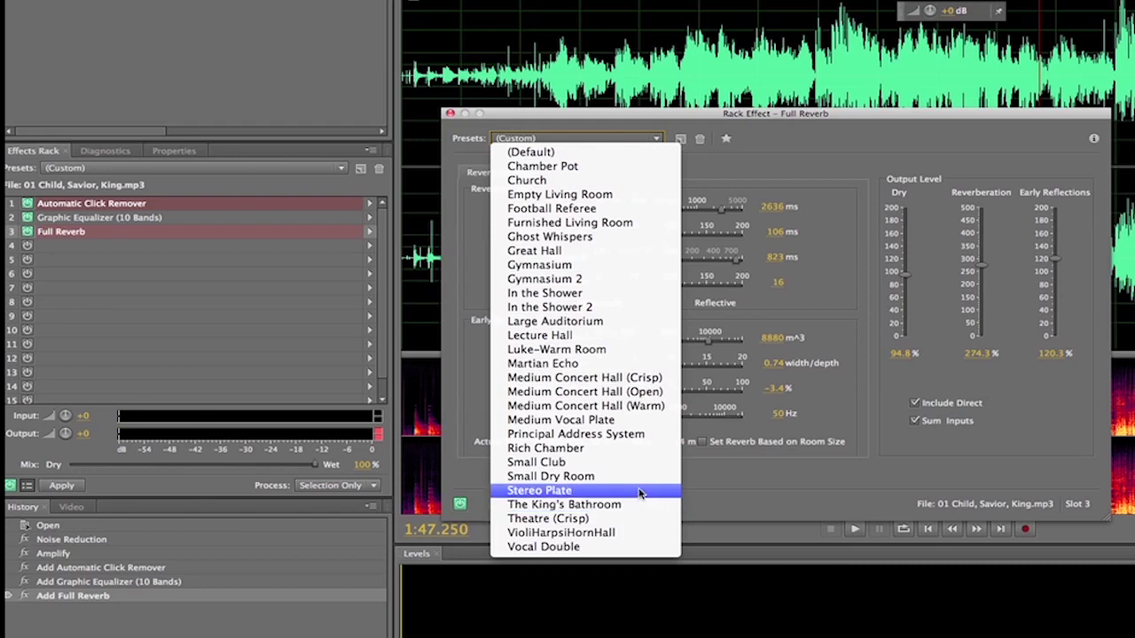
{"action": "left_click", "coordinate": [522, 520]}
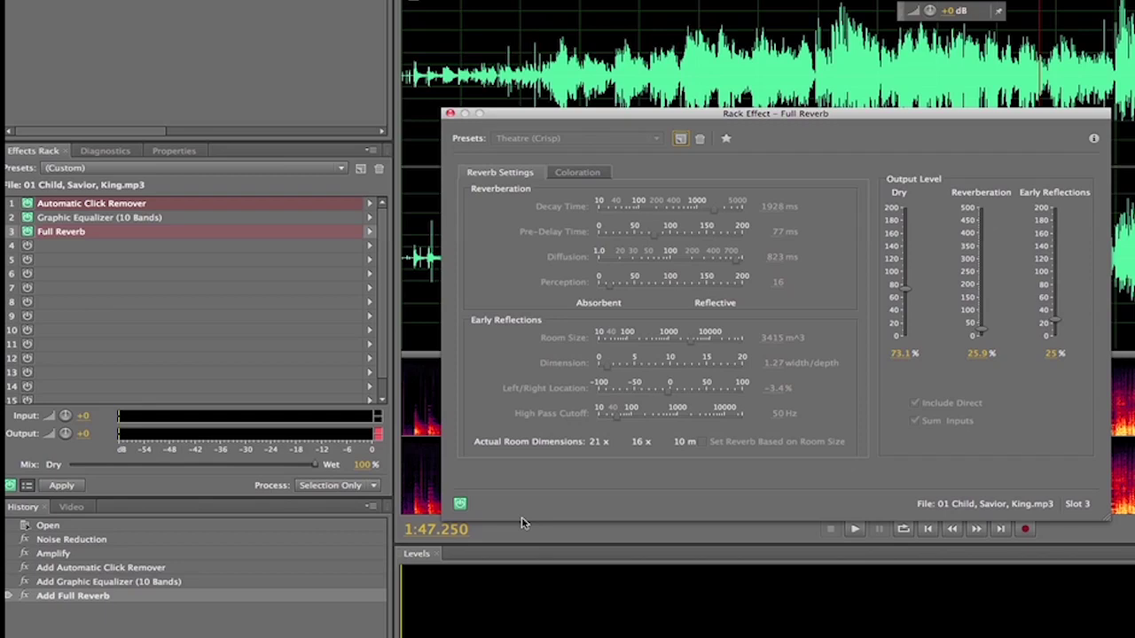
{"action": "key", "text": "space"}
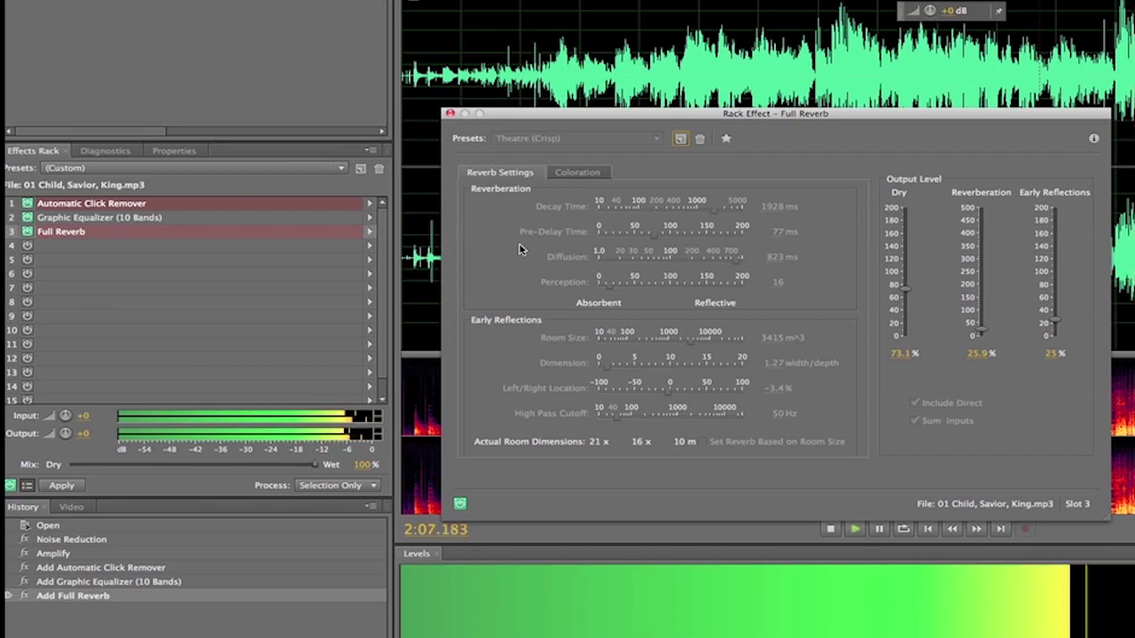
{"action": "key", "text": "space"}
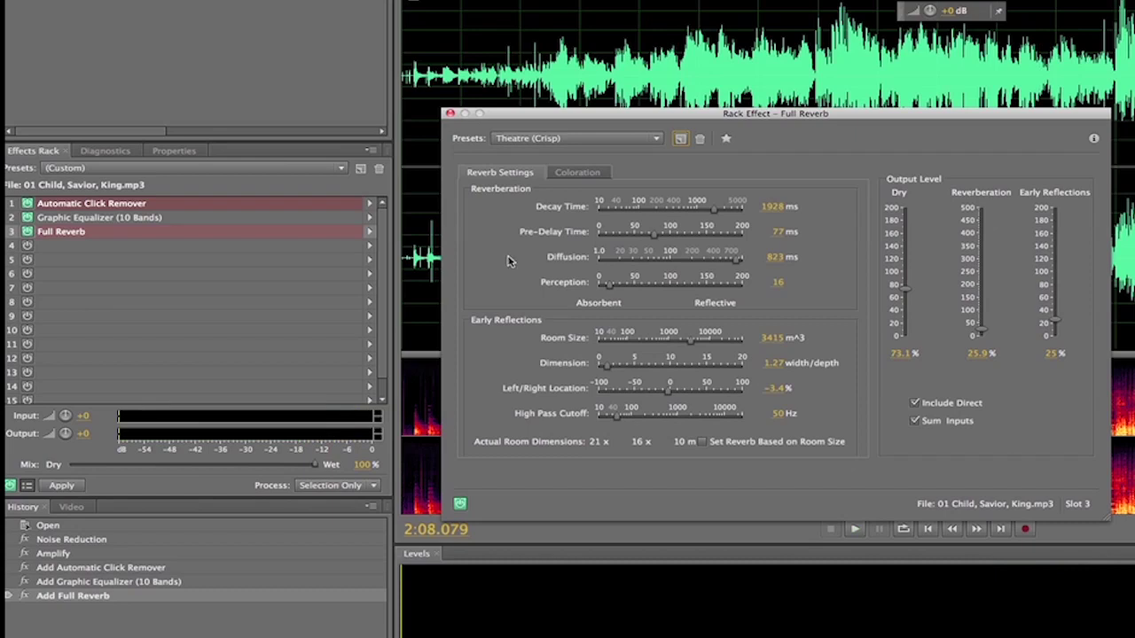
Step: Load the Rich Chamber reverb preset (3000 ms decay, 90% dry) and listen to it
{"action": "left_click", "coordinate": [657, 140]}
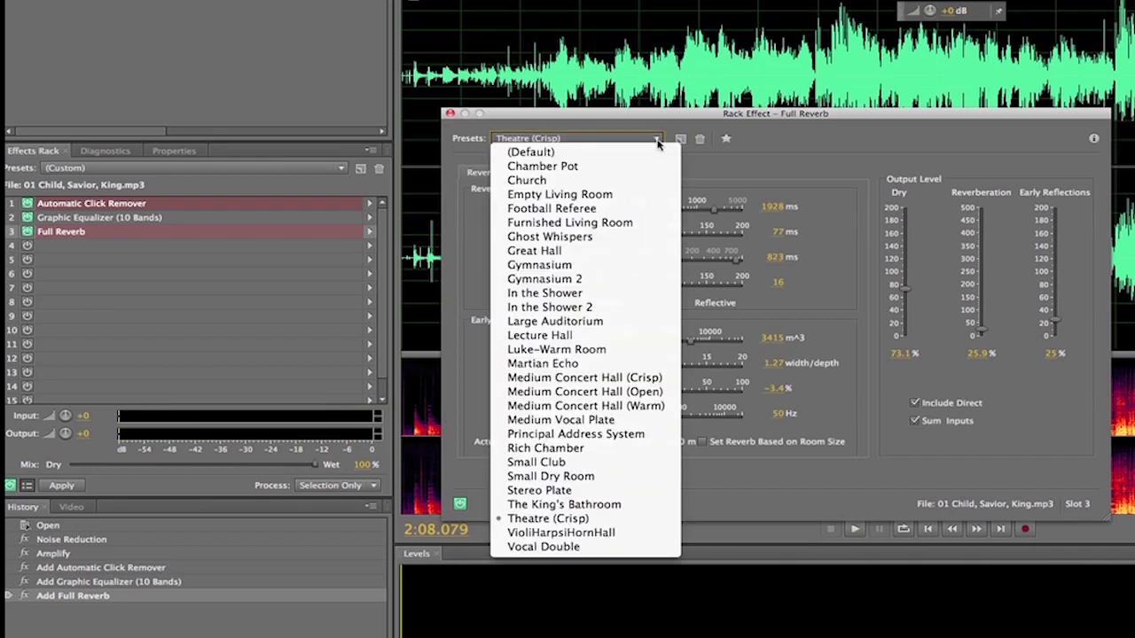
{"action": "left_click", "coordinate": [585, 449]}
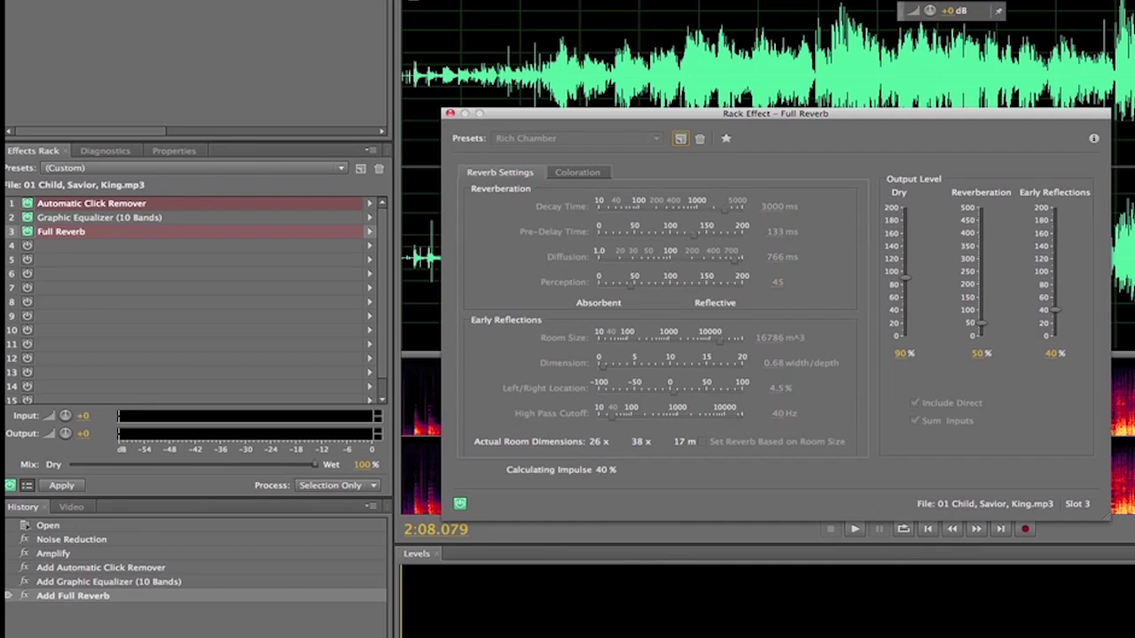
{"action": "key", "text": "space"}
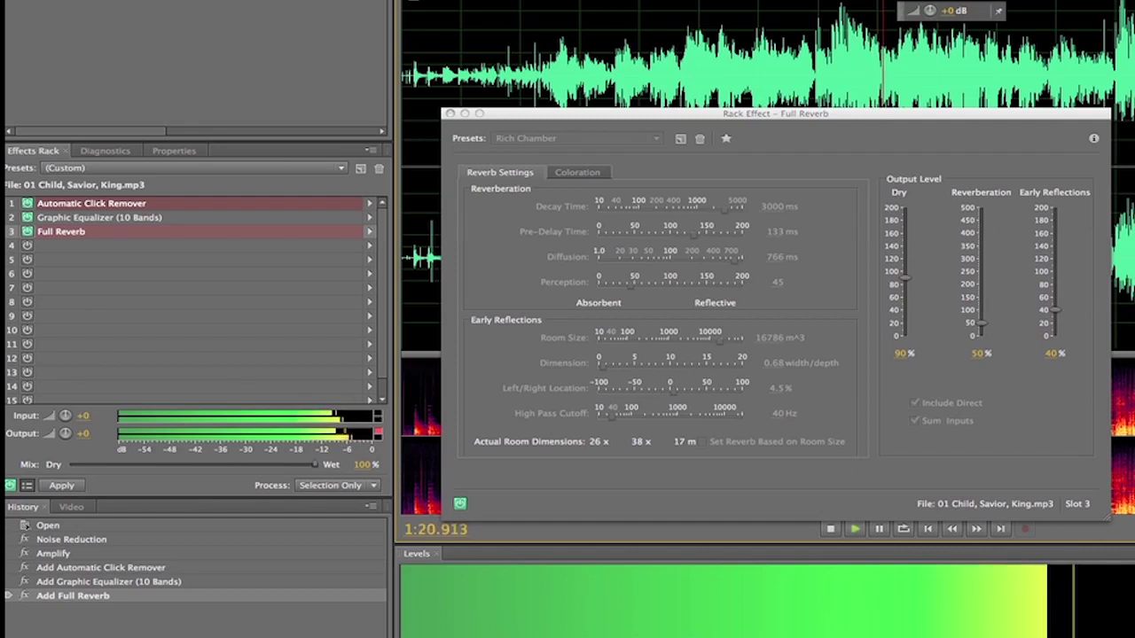
{"action": "key", "text": "space"}
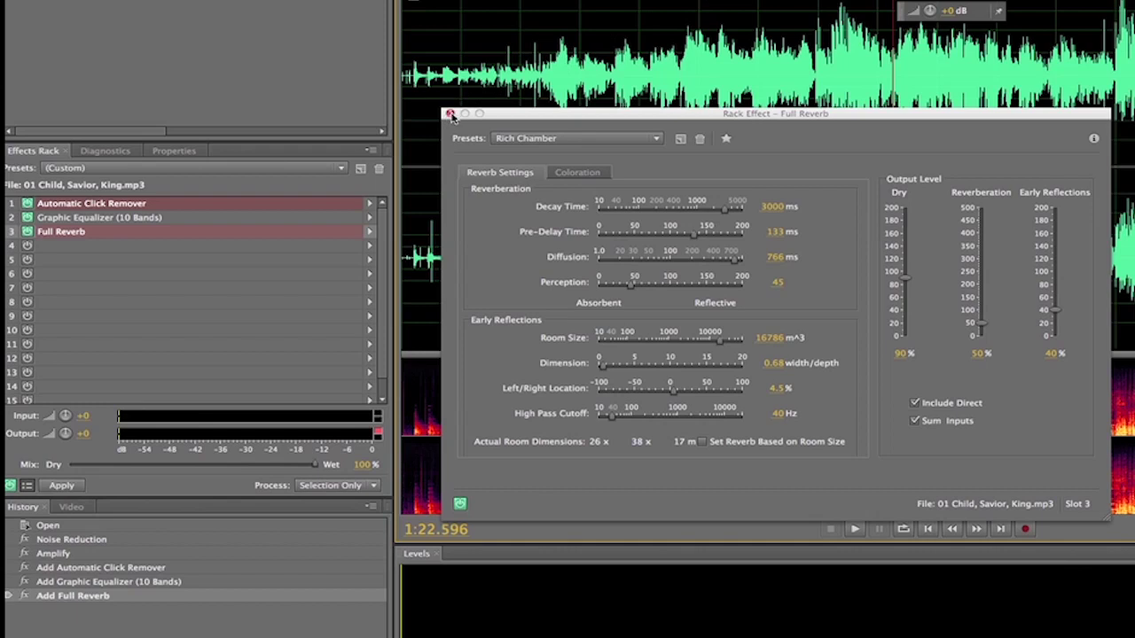
Step: Close the reverb window, select 1:10.000–1:13.380, and play from 1:08.615
{"action": "left_click", "coordinate": [450, 115]}
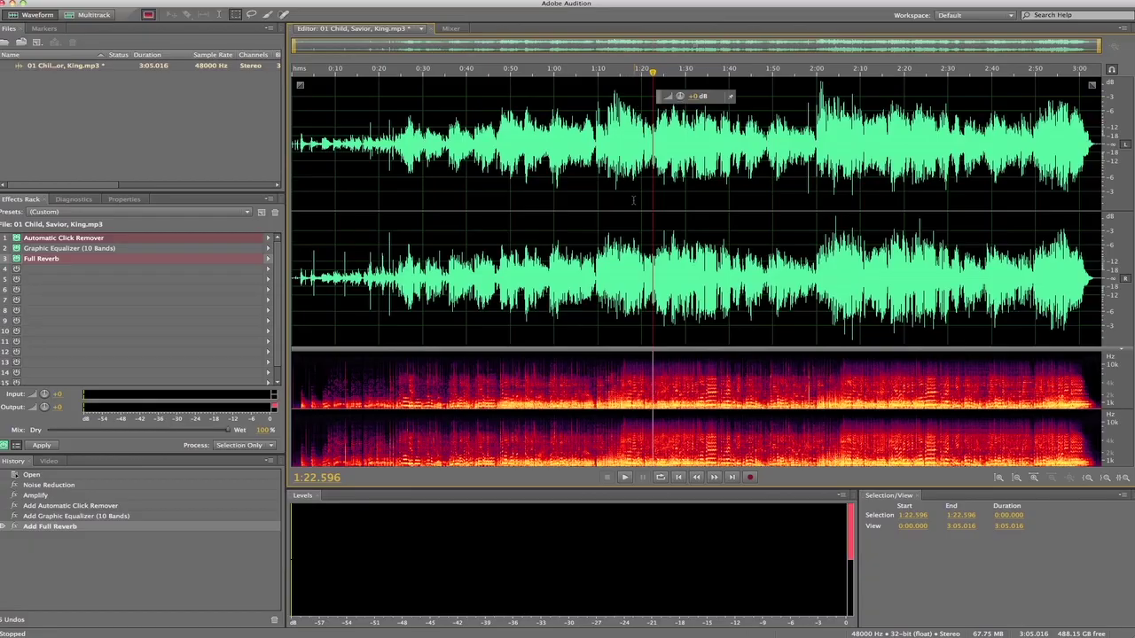
{"action": "left_click_drag", "start_coordinate": [631, 206], "coordinate": [649, 211]}
{"action": "left_click_drag", "start_coordinate": [598, 209], "coordinate": [612, 207]}
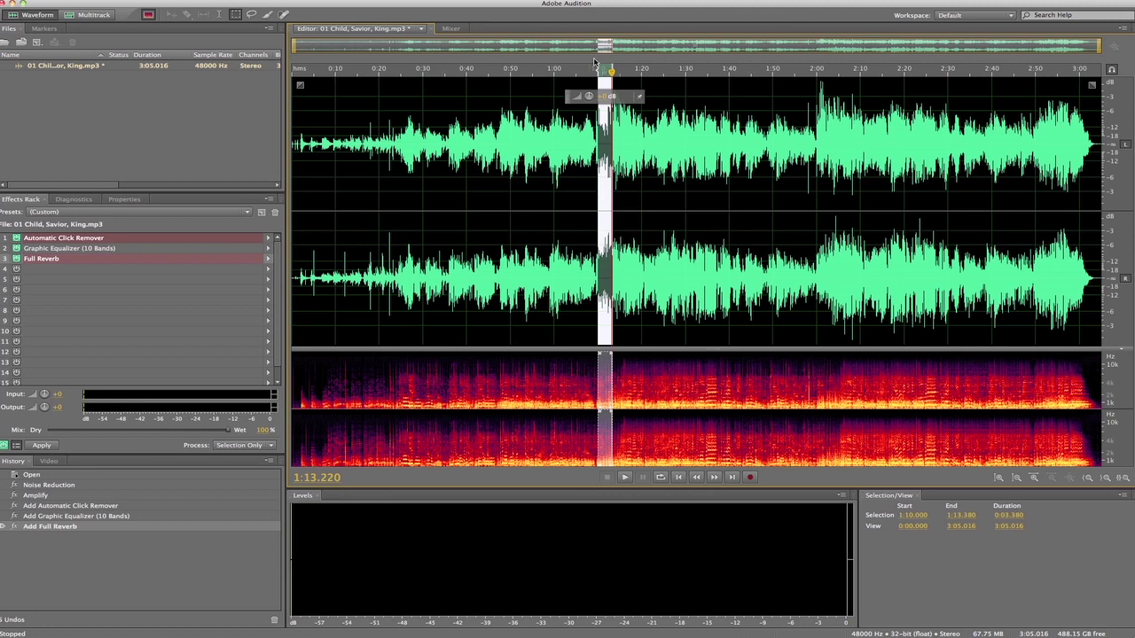
{"action": "left_click", "coordinate": [592, 71]}
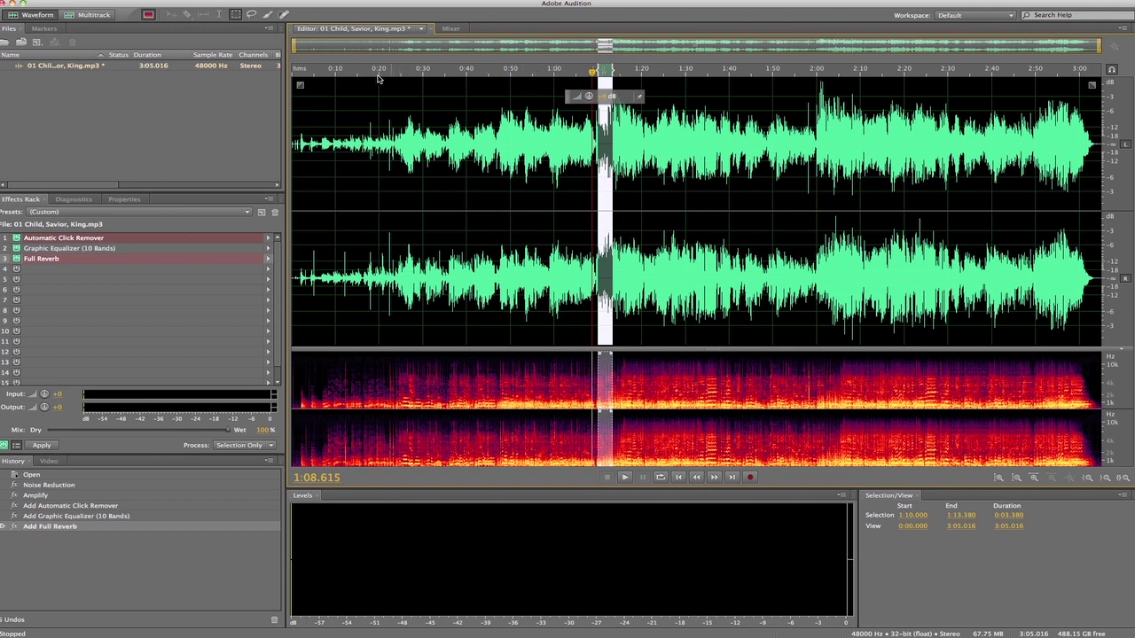
{"action": "key", "text": "space"}
Step: Clear the selection and play the track from the beginning
{"action": "left_click", "coordinate": [562, 213]}
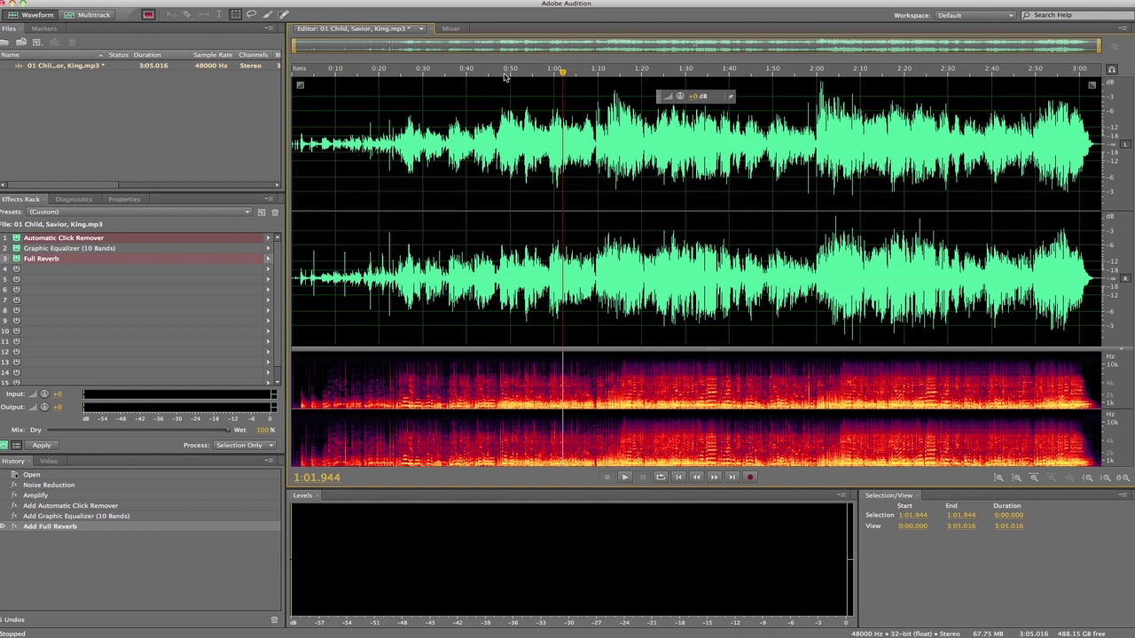
{"action": "key", "text": "Home"}
{"action": "key", "text": "space"}
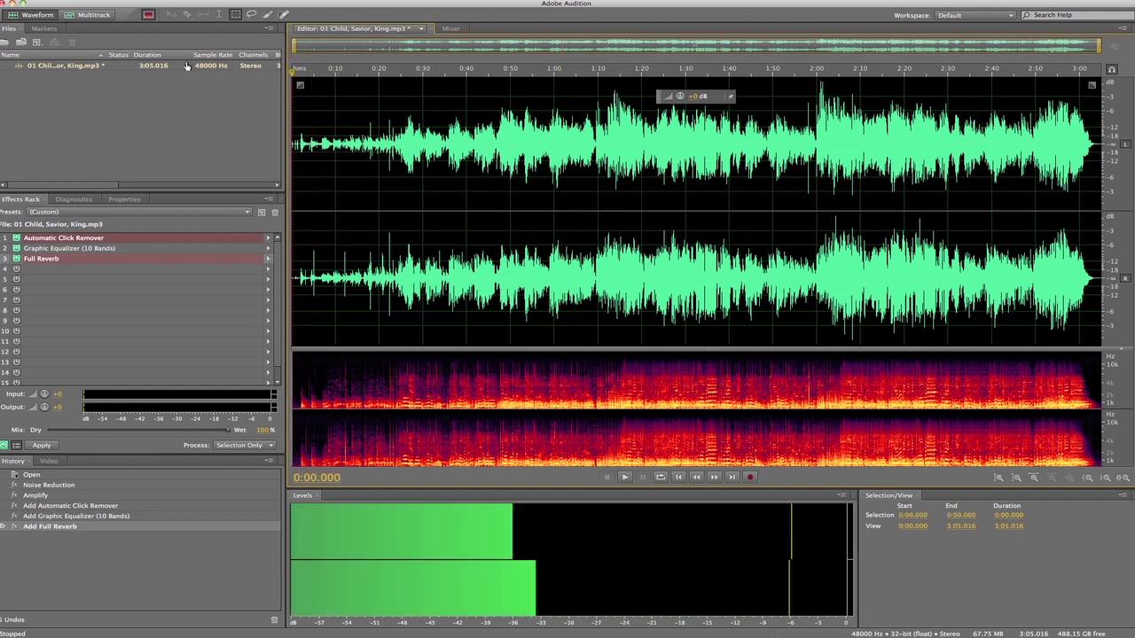
{"action": "key", "text": "space"}
{"action": "key", "text": "space"}
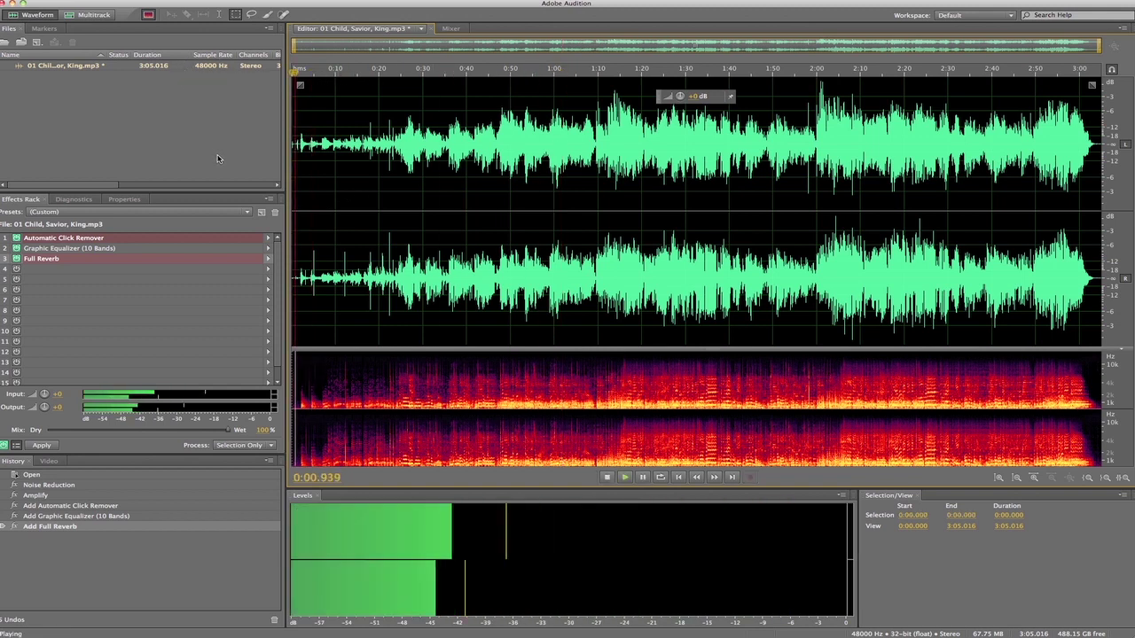
{"action": "key", "text": "space"}
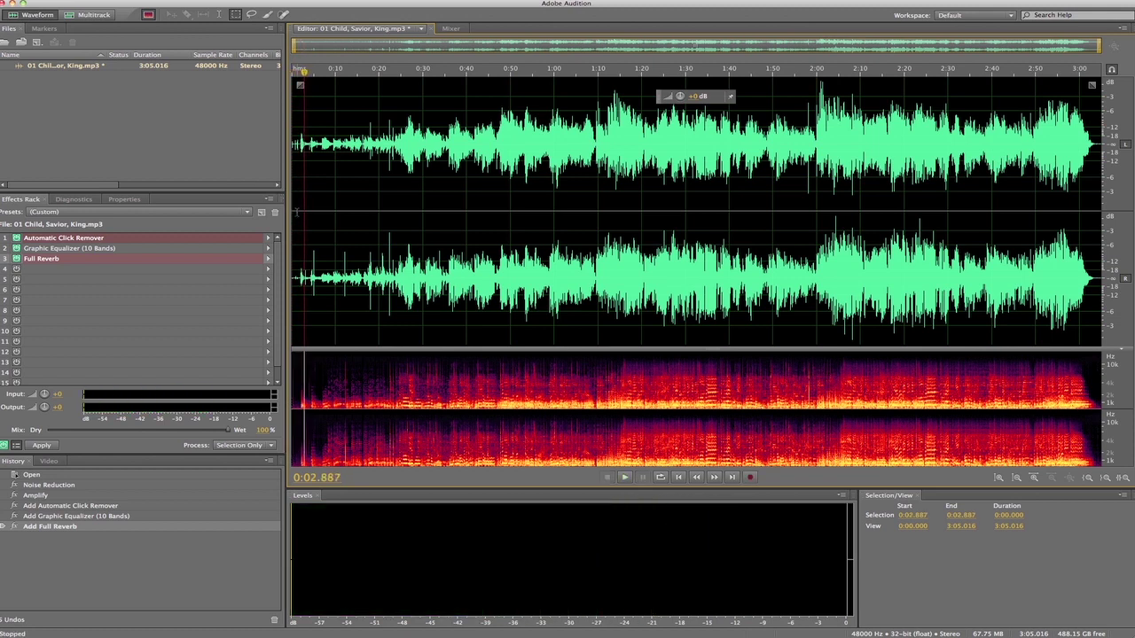
Step: Delete the first 1.381 seconds of audio, then preview the ending from 2:52
{"action": "left_click_drag", "start_coordinate": [297, 213], "coordinate": [252, 197]}
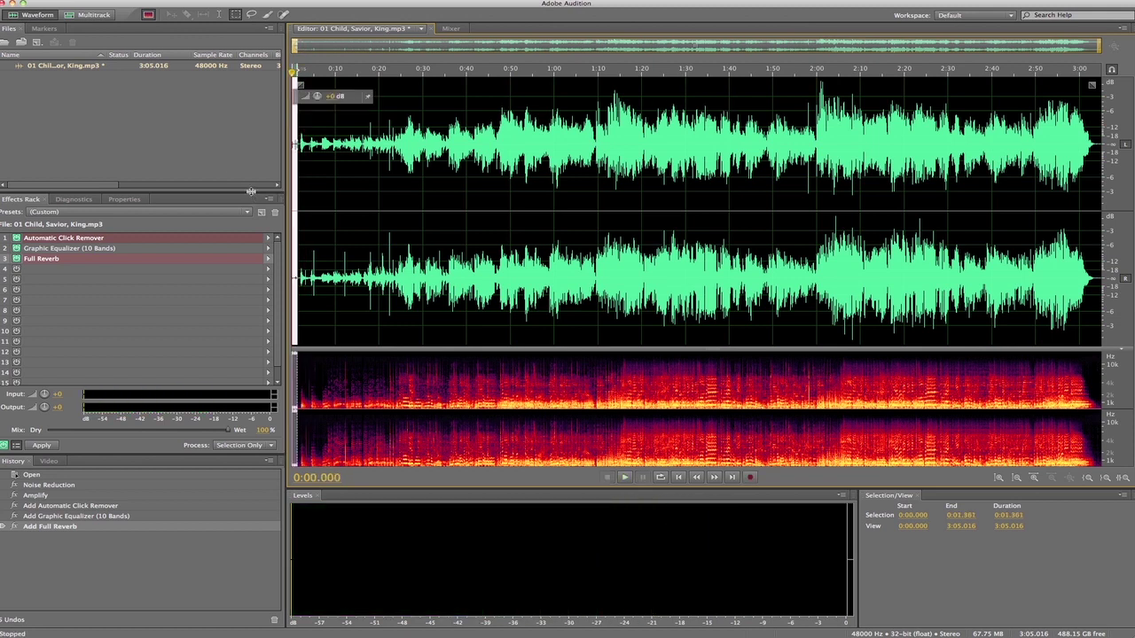
{"action": "key", "text": "Delete"}
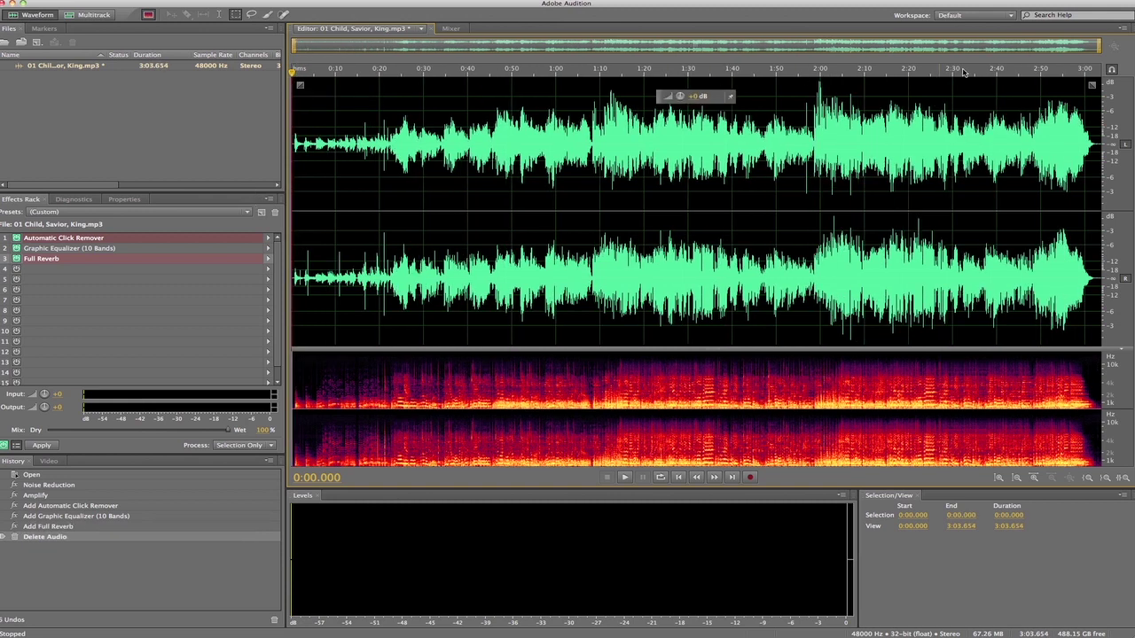
{"action": "left_click", "coordinate": [1051, 77]}
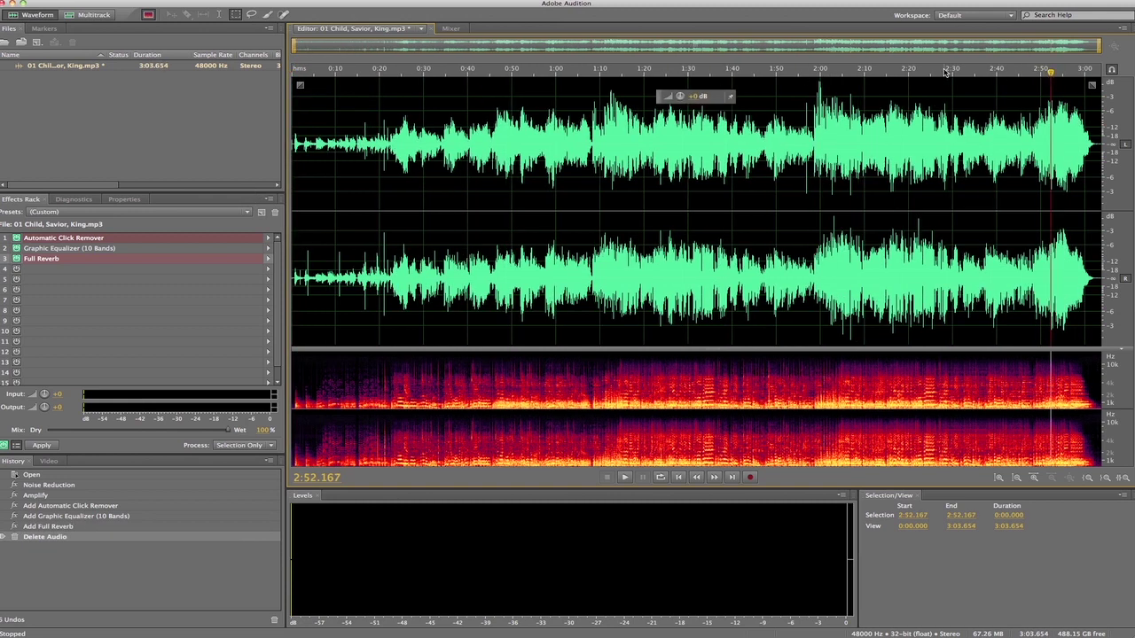
{"action": "key", "text": "space"}
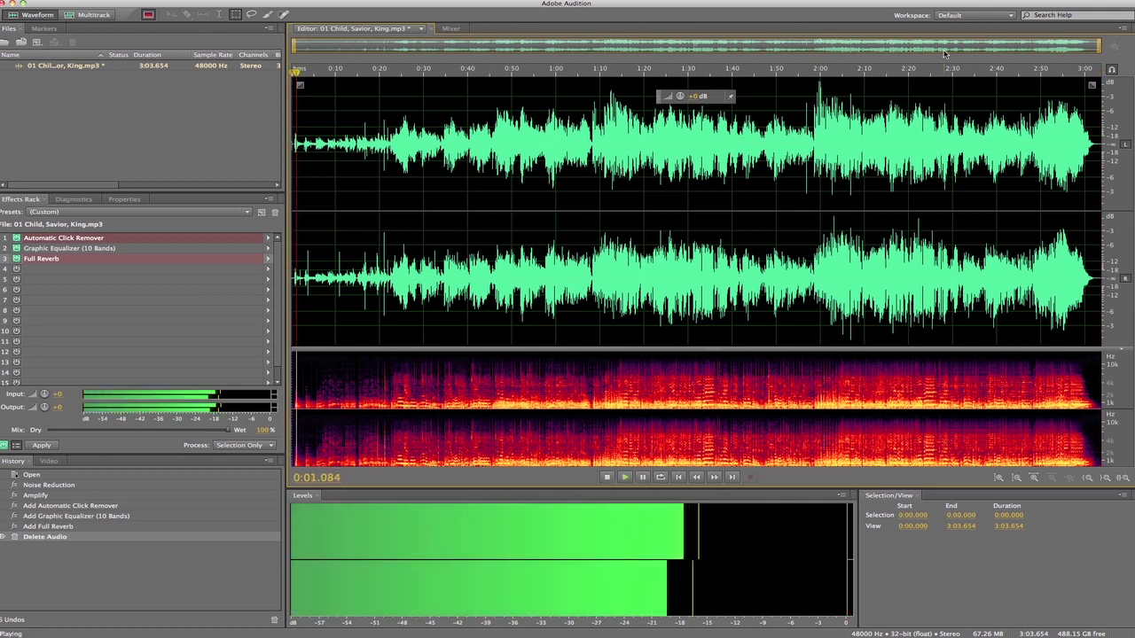
Step: Stop playback and try File > Save, dismissing the warning without saving
{"action": "key", "text": "space"}
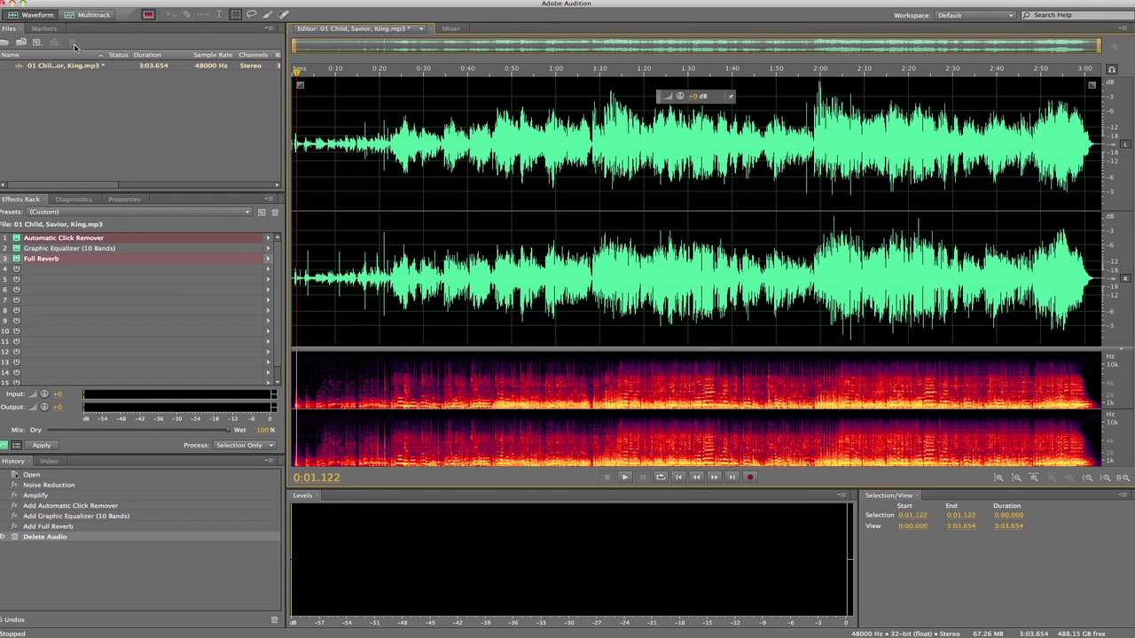
{"action": "left_click", "coordinate": [83, 2]}
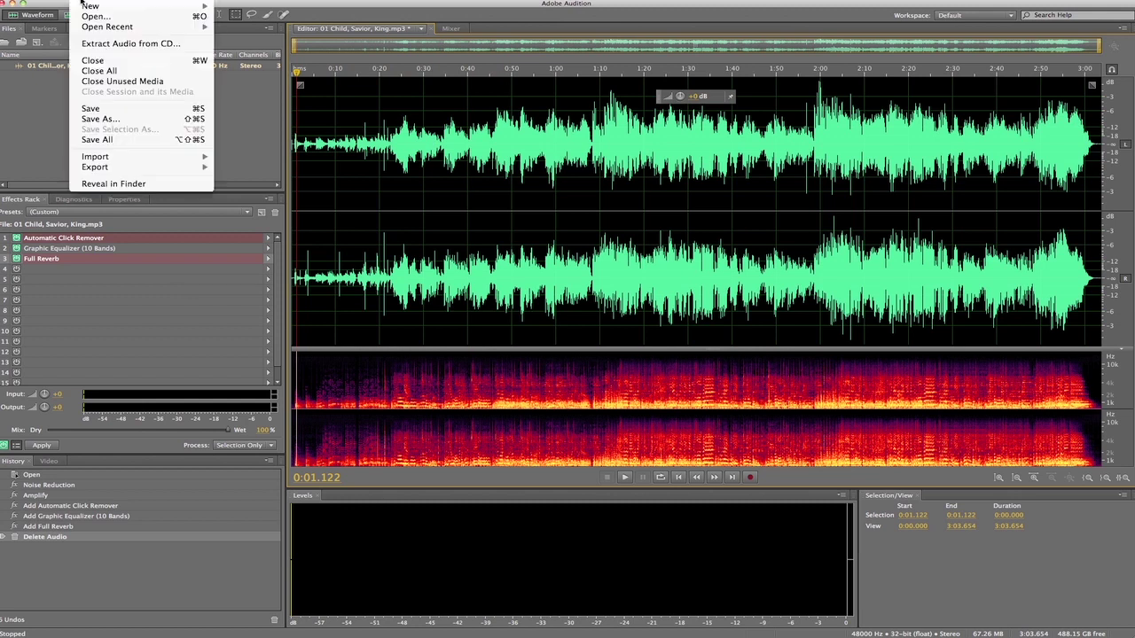
{"action": "left_click", "coordinate": [103, 109]}
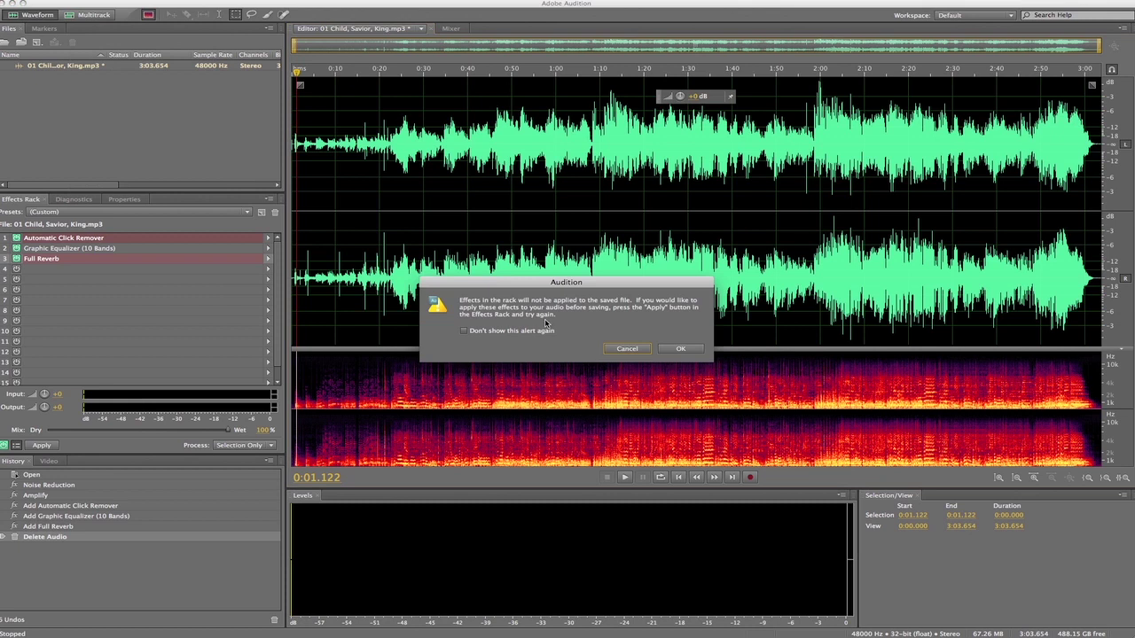
{"action": "left_click", "coordinate": [613, 349]}
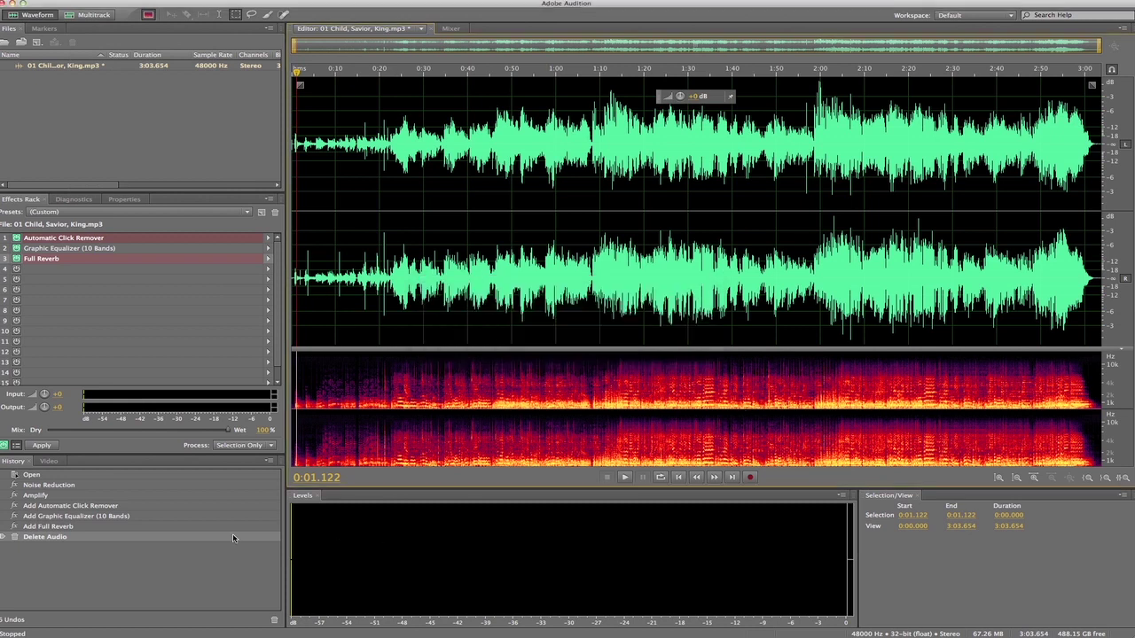
Step: Apply the rack effects and save the audio as 012 Child, Savior, King.mp3
{"action": "left_click", "coordinate": [34, 446]}
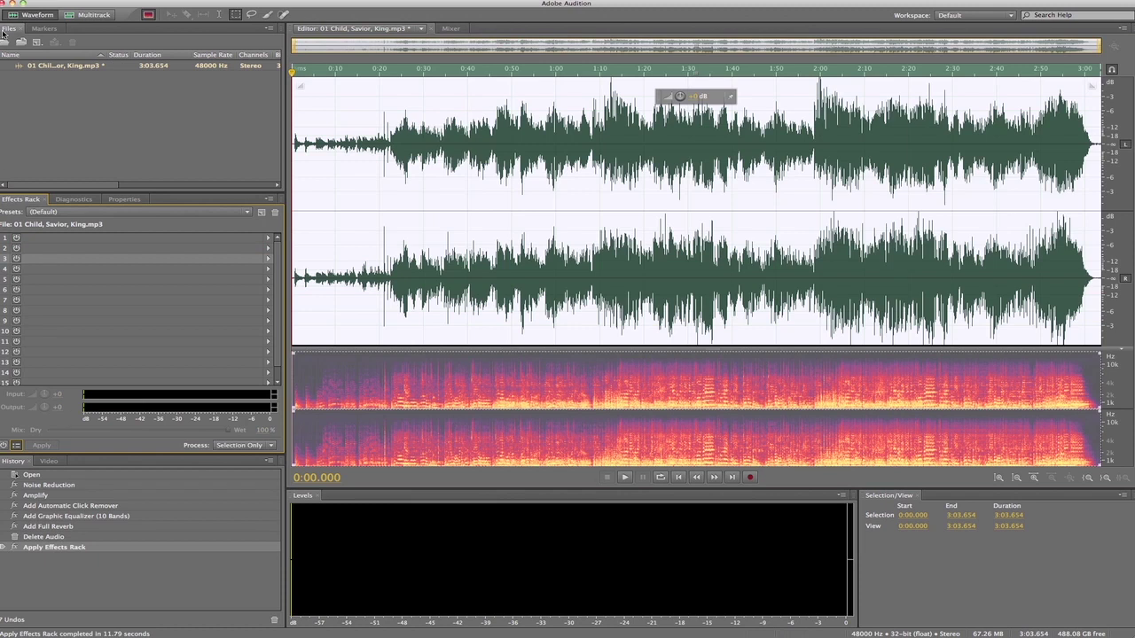
{"action": "left_click", "coordinate": [89, 0]}
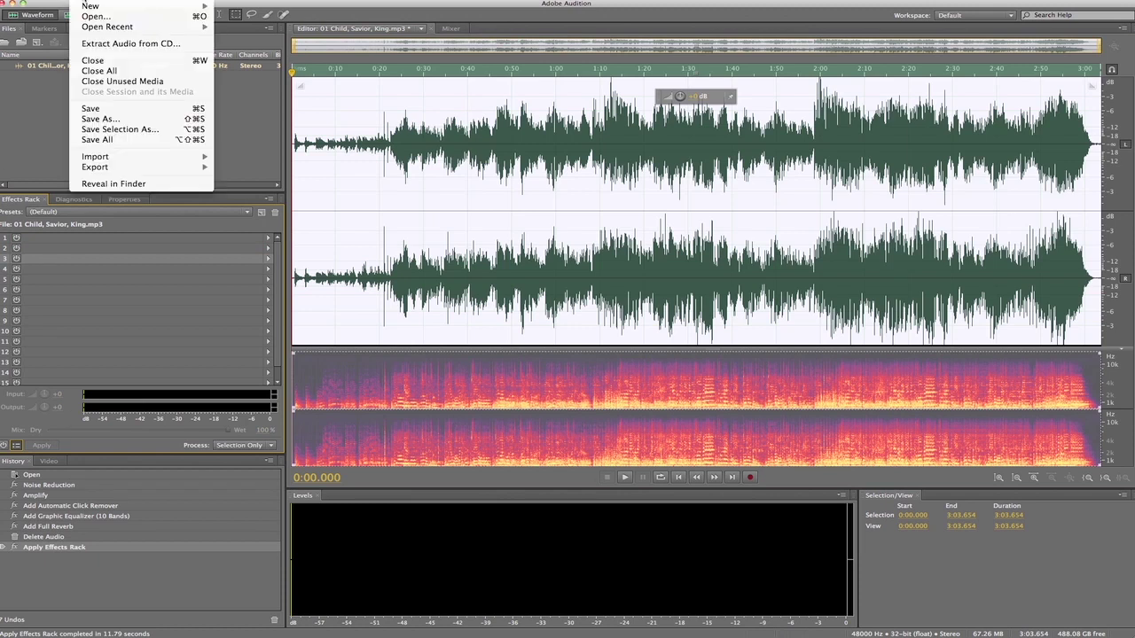
{"action": "left_click", "coordinate": [96, 120]}
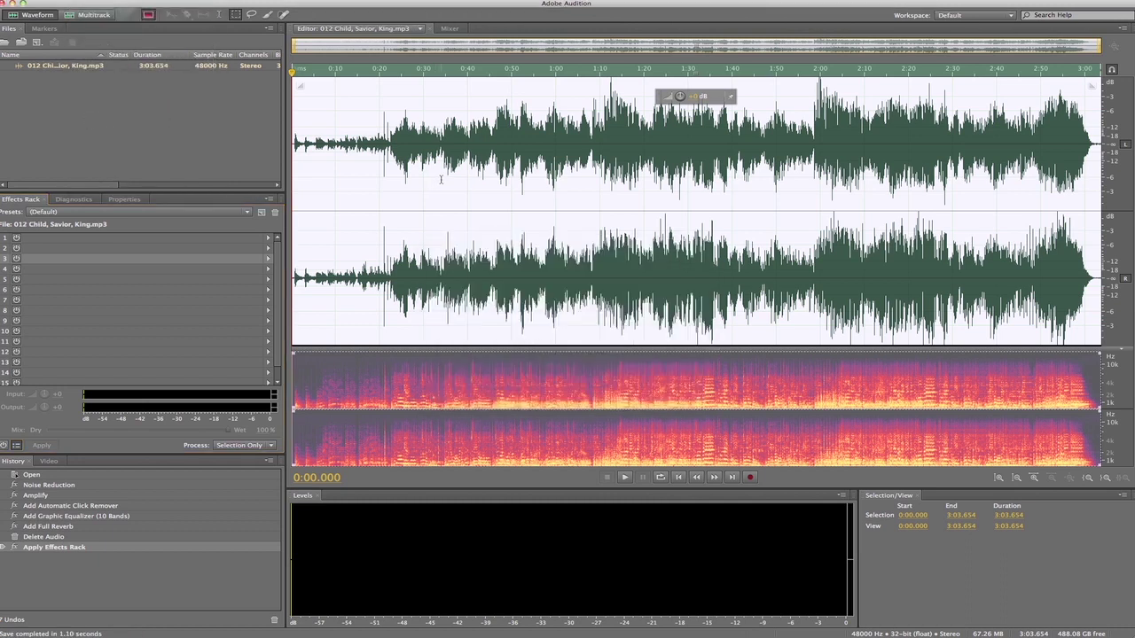
{"action": "key", "text": "super+Tab"}
{"action": "key", "text": "super+Tab"}
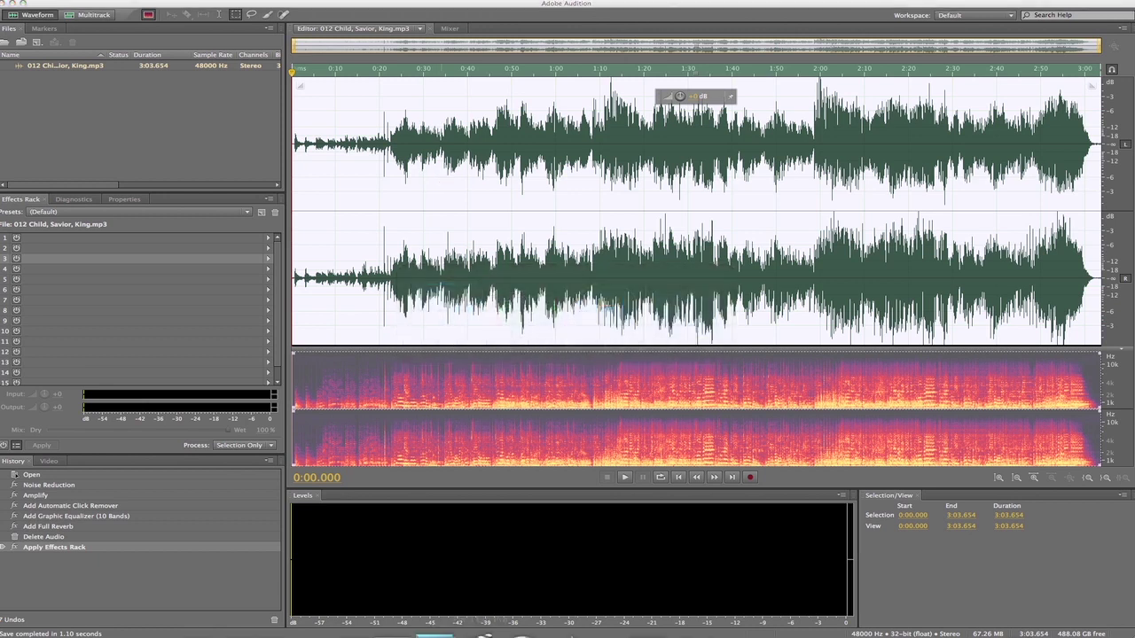
Step: In iTunes, play the original Child, Savior, King, pause it, then play Child, Savior and King
{"action": "mouse_move", "coordinate": [532, 630]}
{"action": "left_click", "coordinate": [676, 611]}
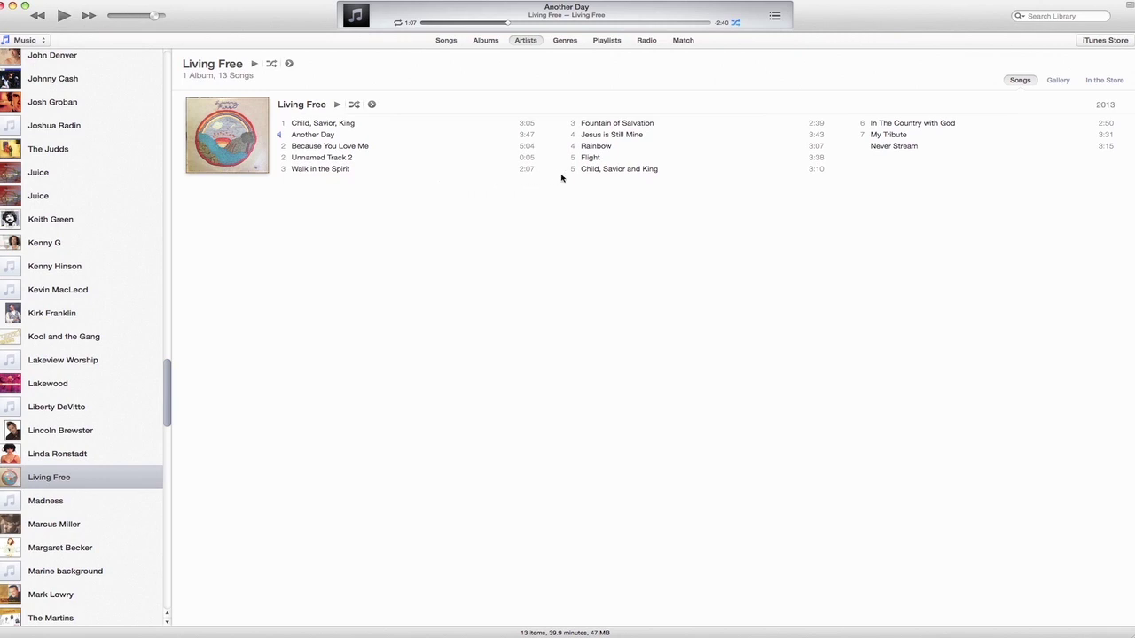
{"action": "left_click", "coordinate": [325, 126]}
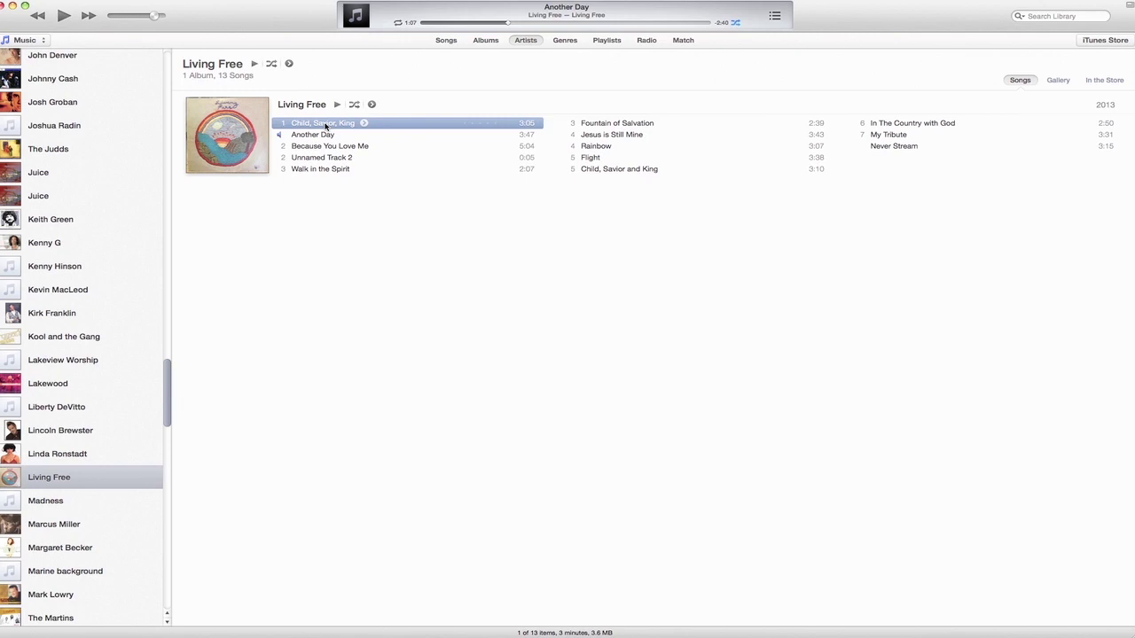
{"action": "double_click", "coordinate": [326, 126]}
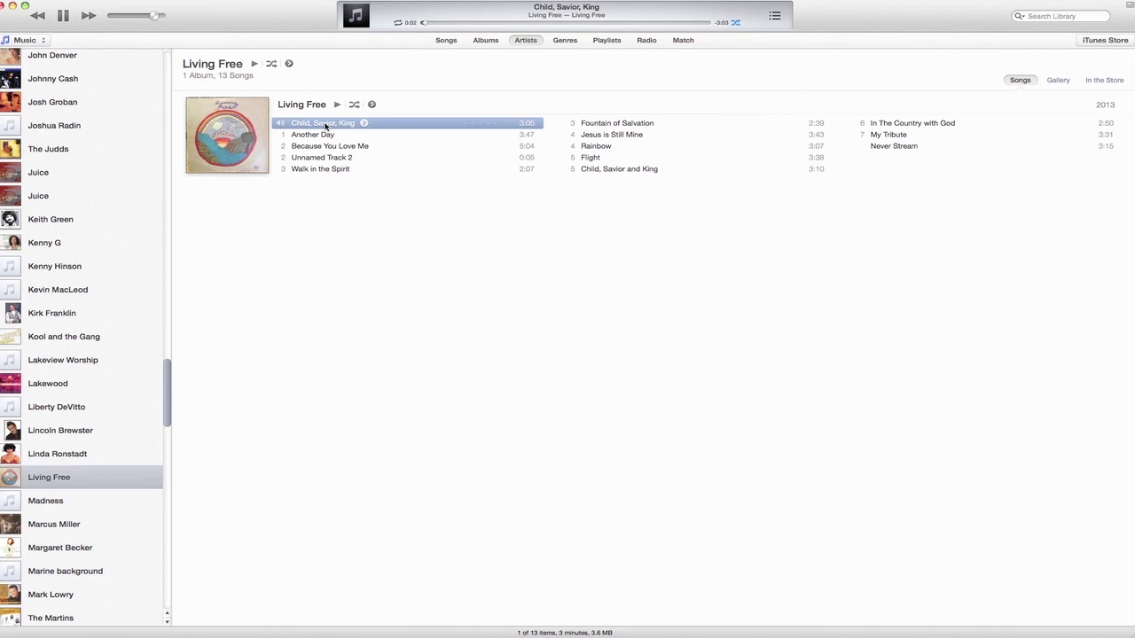
{"action": "key", "text": "space"}
{"action": "left_click", "coordinate": [615, 171]}
{"action": "double_click", "coordinate": [616, 171]}
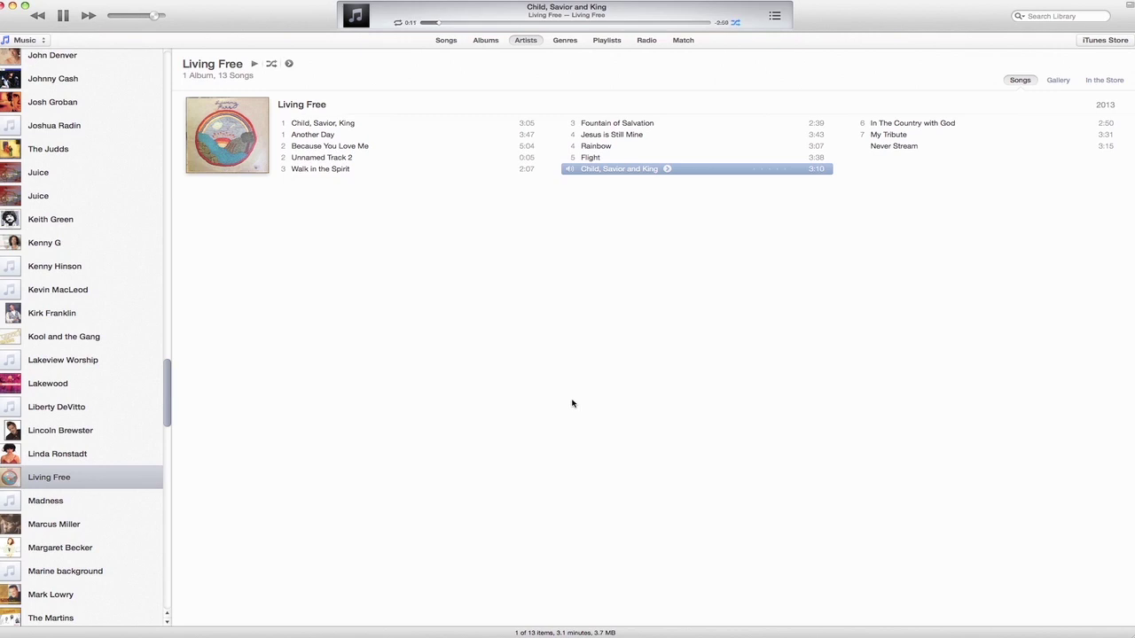
Step: Play the cleaned track in Audition, then pause iTunes playback of Child, Savior and King at 0:50
{"action": "key", "text": "super+Tab"}
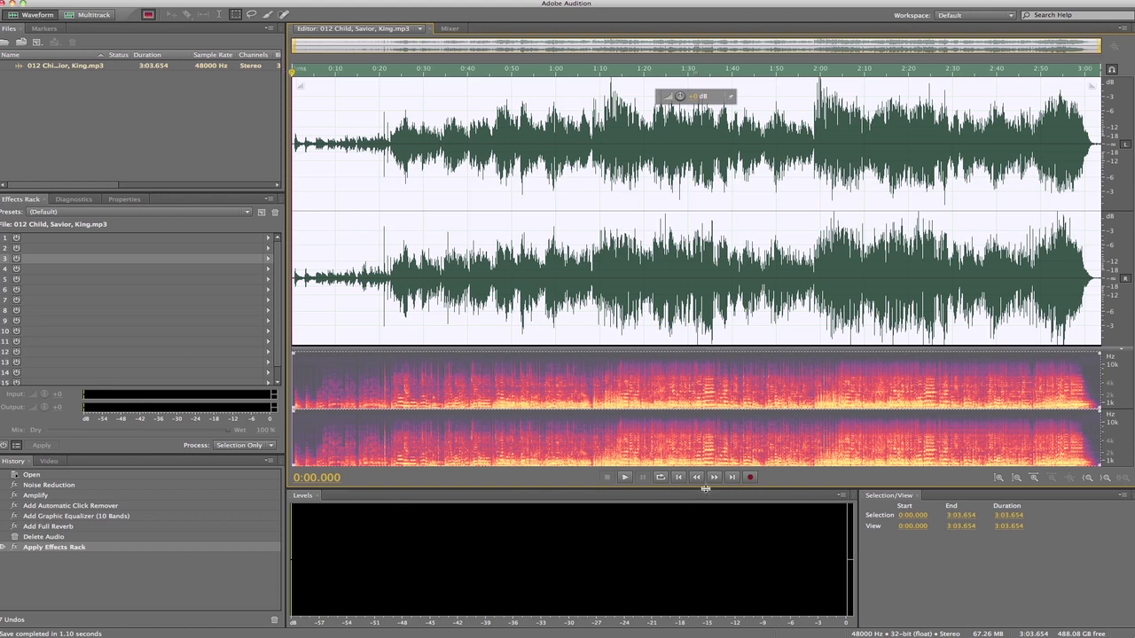
{"action": "key", "text": "space"}
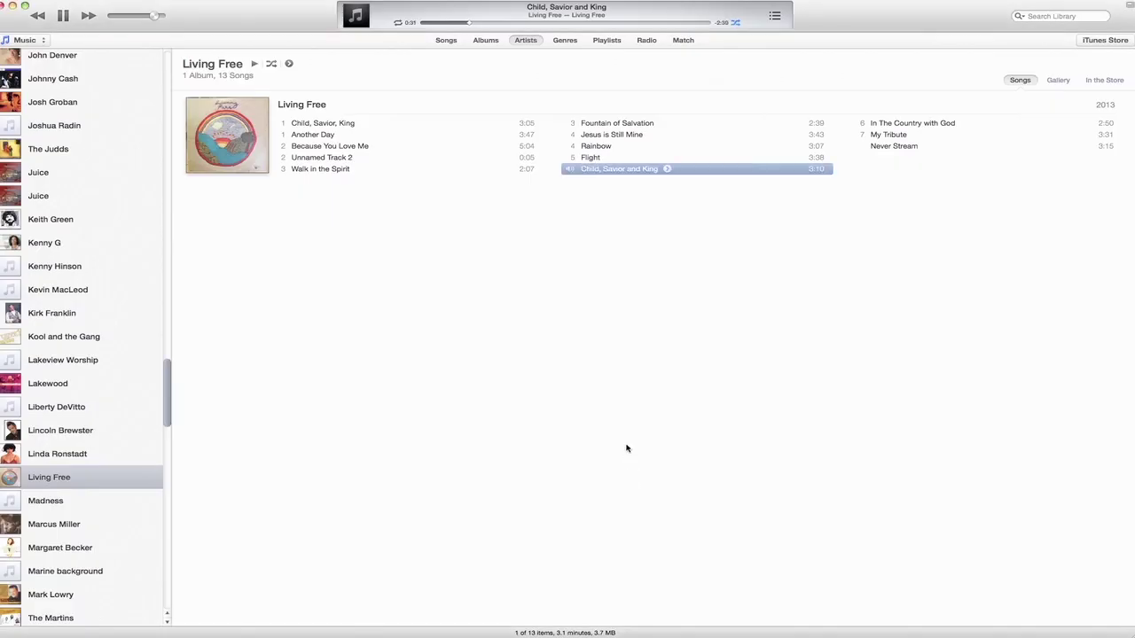
{"action": "left_click", "coordinate": [345, 124]}
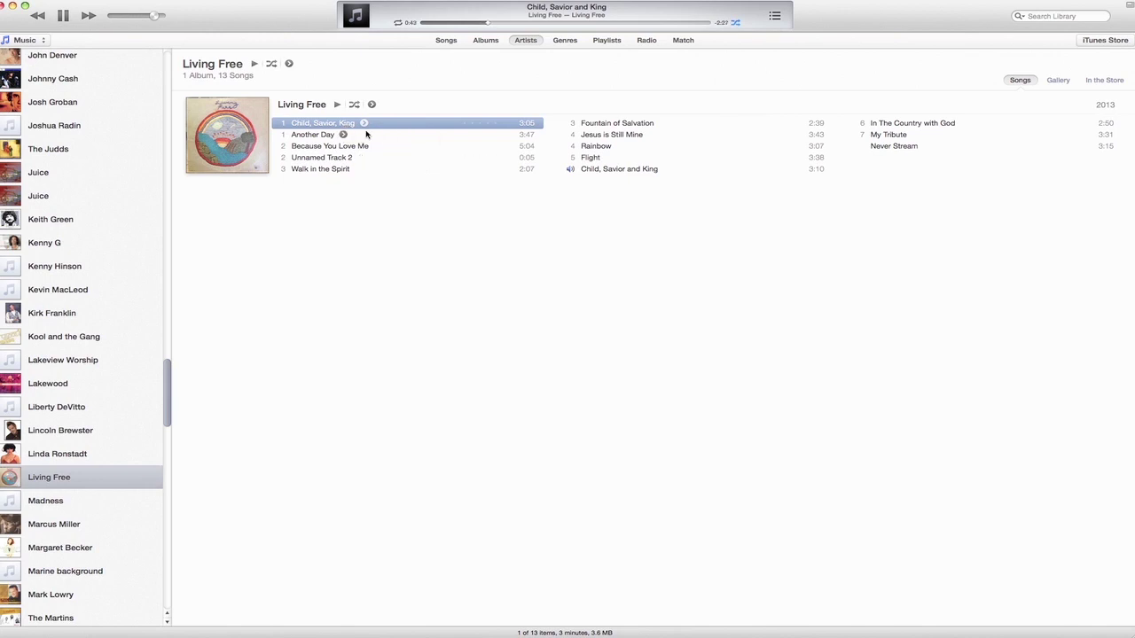
{"action": "key", "text": "XF86AudioLowerVolume"}
{"action": "key", "text": "space"}
{"action": "mouse_move", "coordinate": [250, 162]}
{"action": "right_click", "coordinate": [314, 125]}
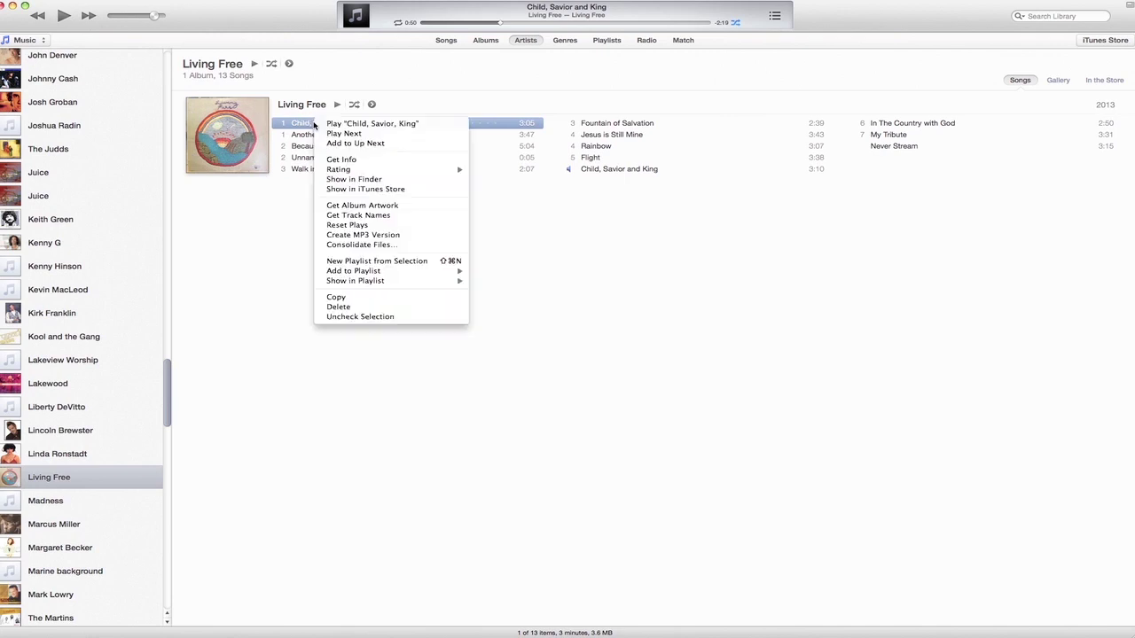
{"action": "left_click", "coordinate": [348, 161]}
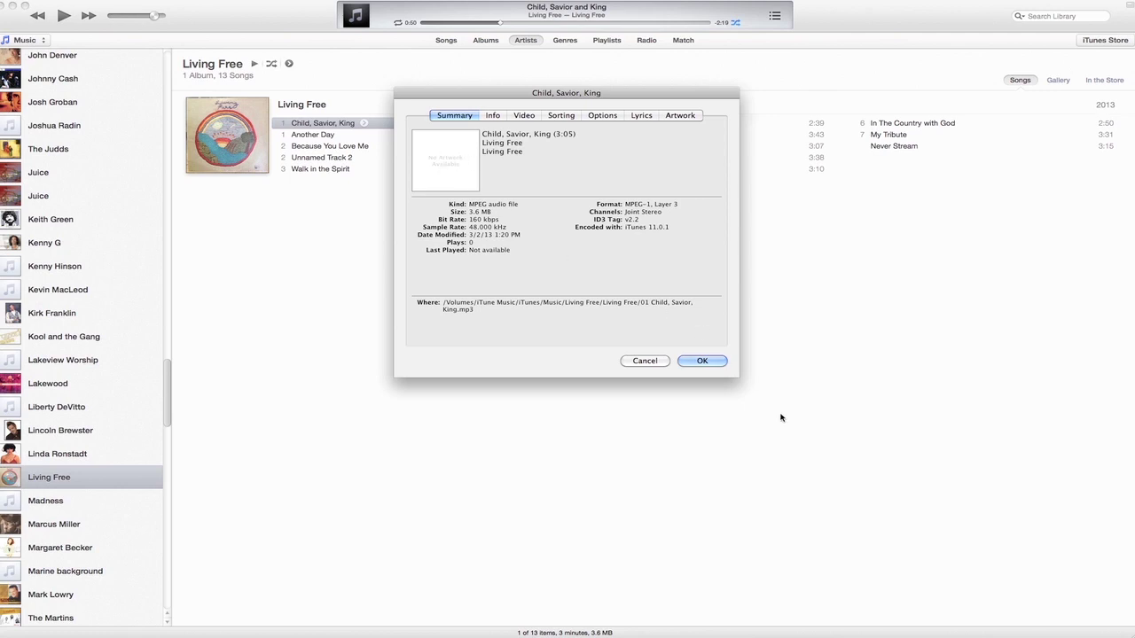
{"action": "left_click", "coordinate": [701, 362]}
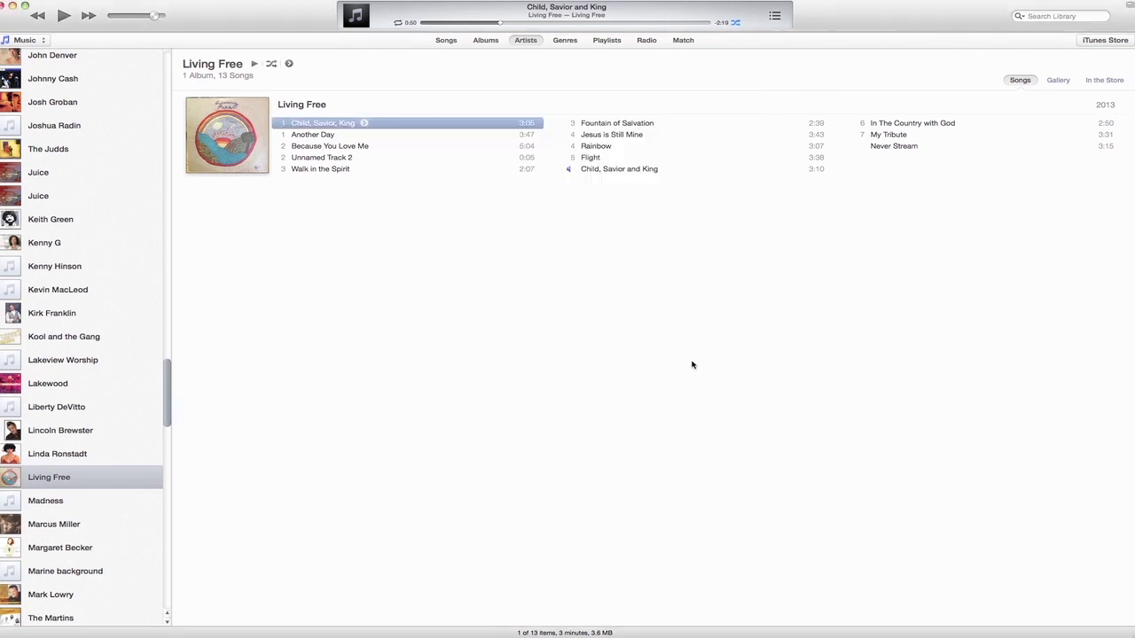